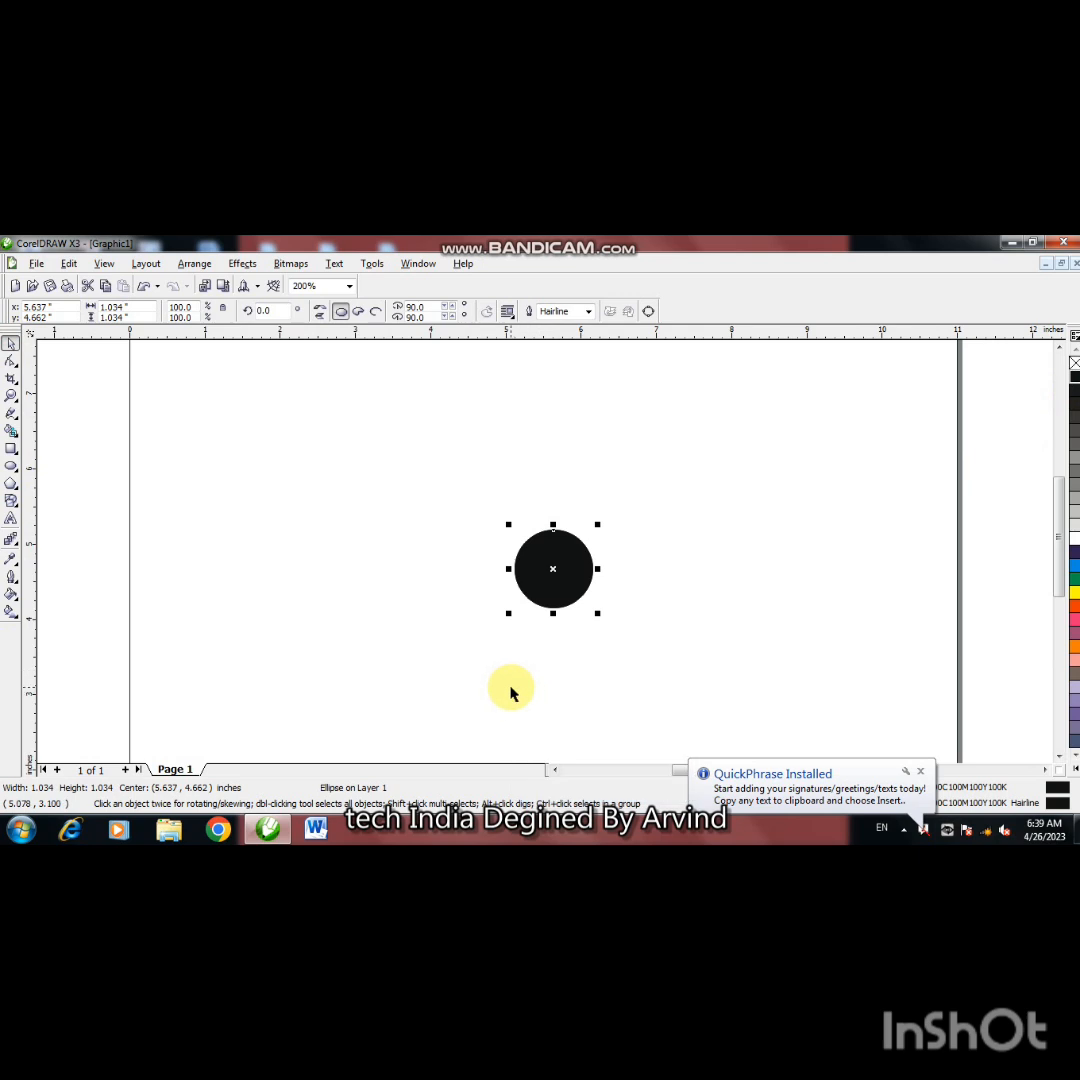
Duplicate the black circle, offset the copy 0.2 inches to the left, and fill the copy white.
{"action": "left_click", "coordinate": [510, 683]}
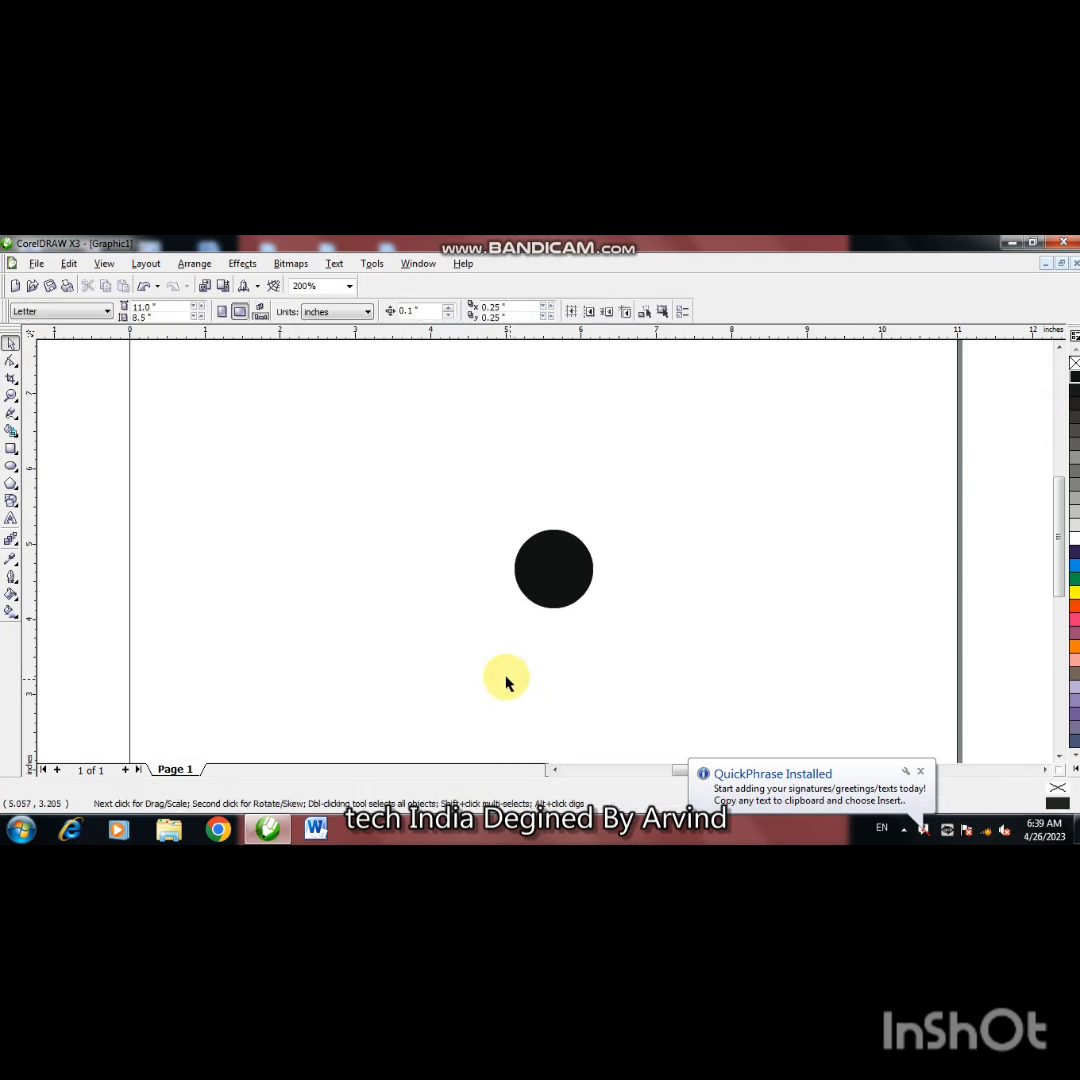
{"action": "left_click", "coordinate": [12, 467]}
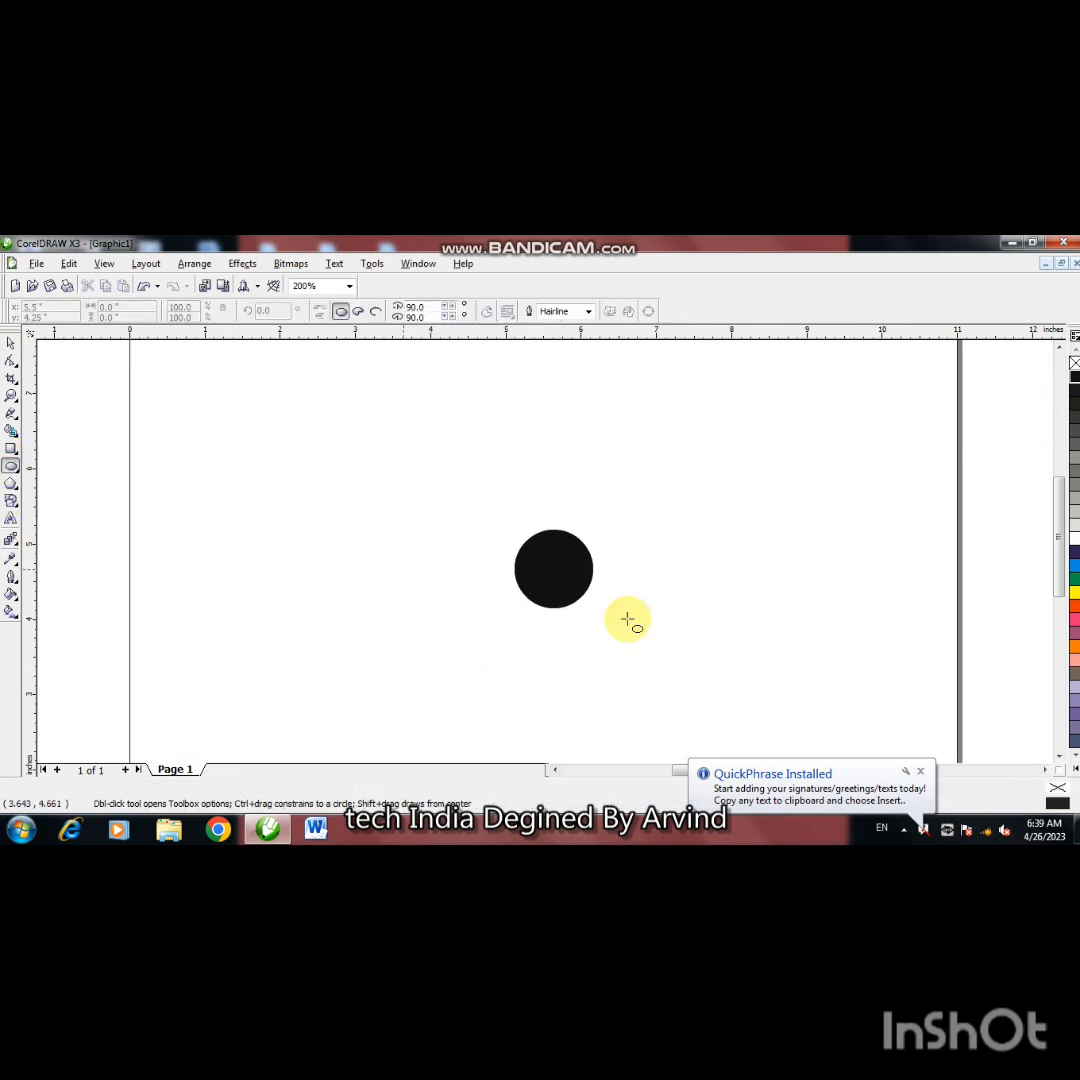
{"action": "left_click", "coordinate": [10, 343]}
{"action": "left_click", "coordinate": [576, 570]}
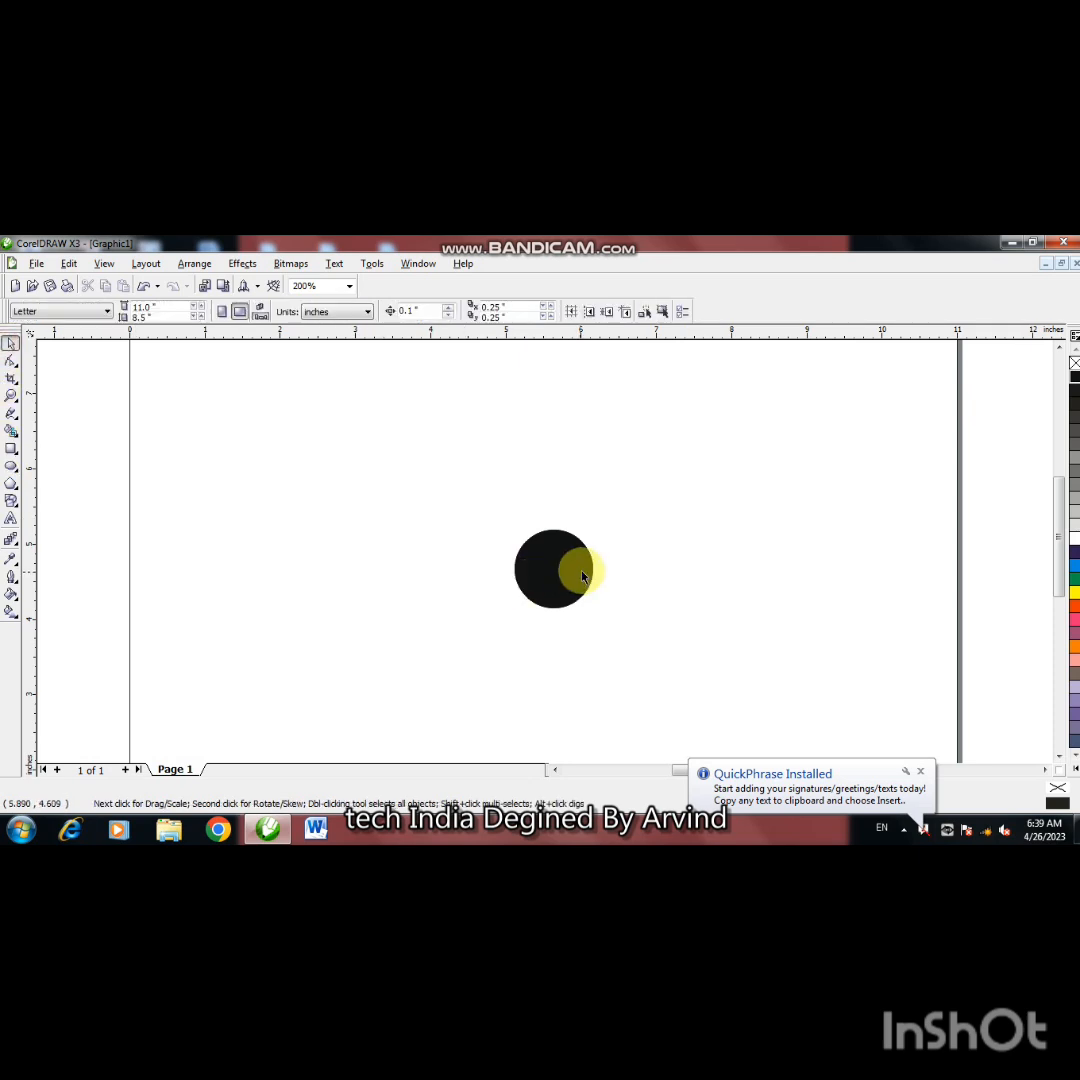
{"action": "mouse_move", "coordinate": [581, 570]}
{"action": "left_mouse_down"}
{"action": "mouse_move", "coordinate": [571, 578]}
{"action": "mouse_move", "coordinate": [579, 584]}
{"action": "left_mouse_up"}
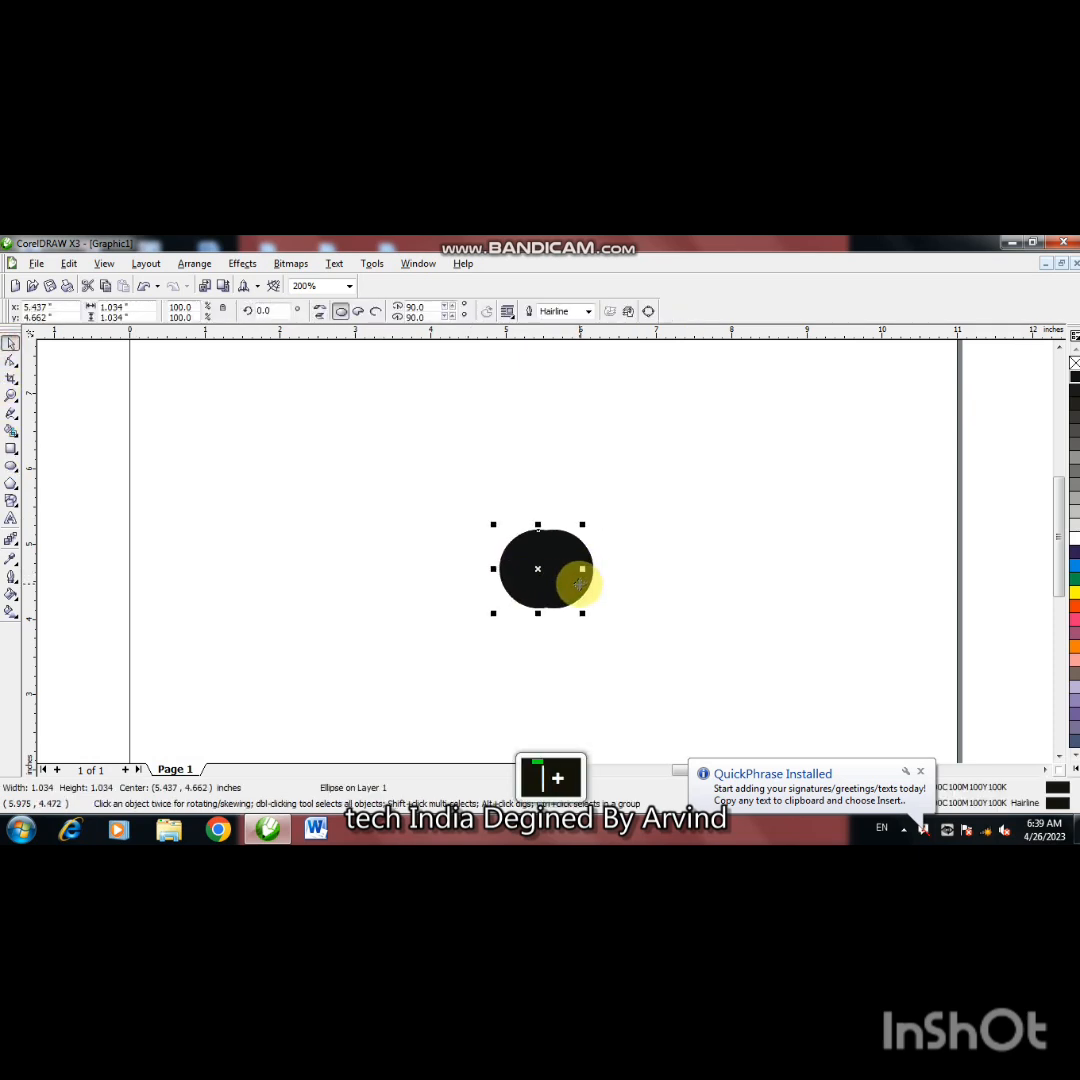
{"action": "left_click", "coordinate": [1073, 541]}
Duplicate the white circle another 0.2 inches to the left and send the new copy to the back.
{"action": "key", "text": "Left"}
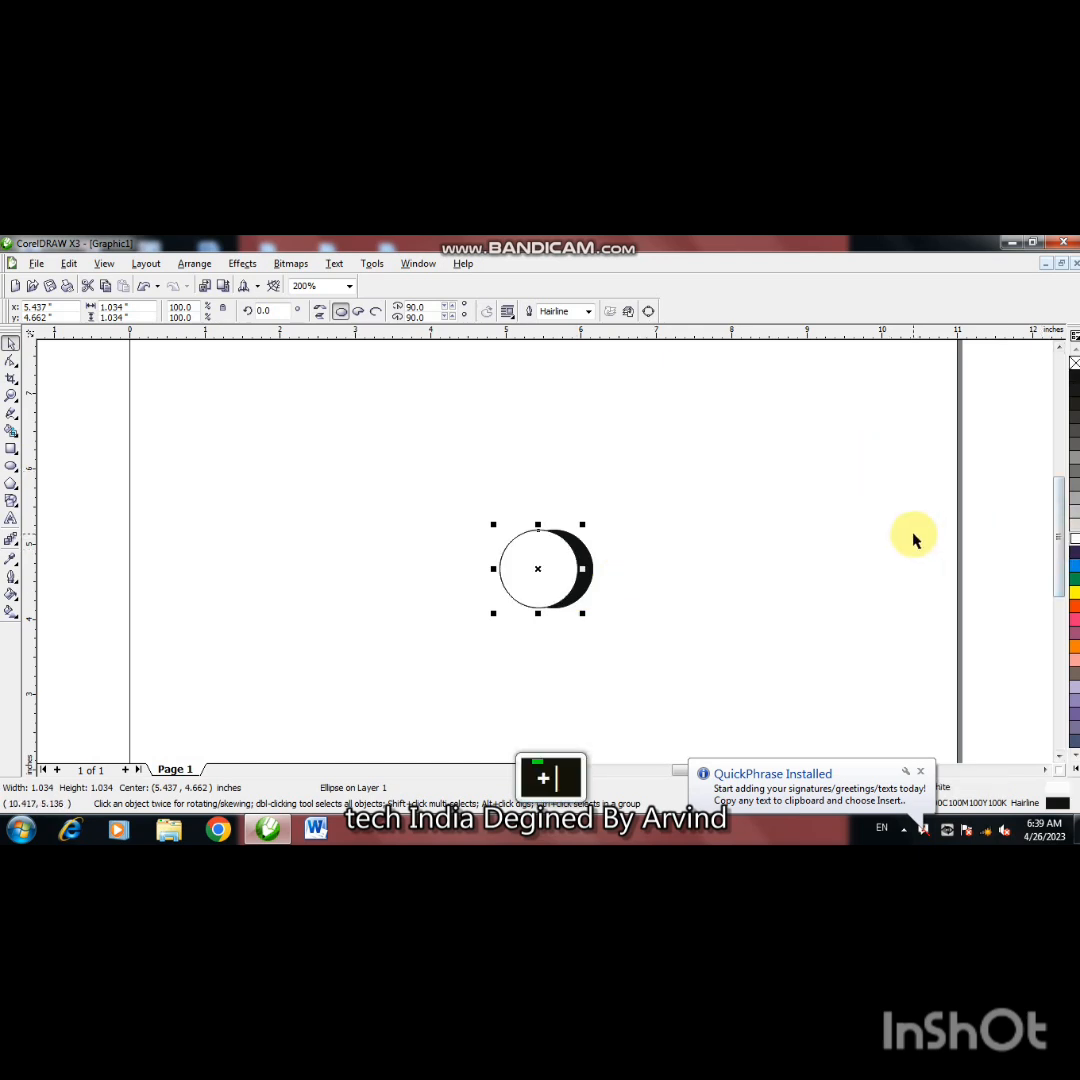
{"action": "key", "text": "Left"}
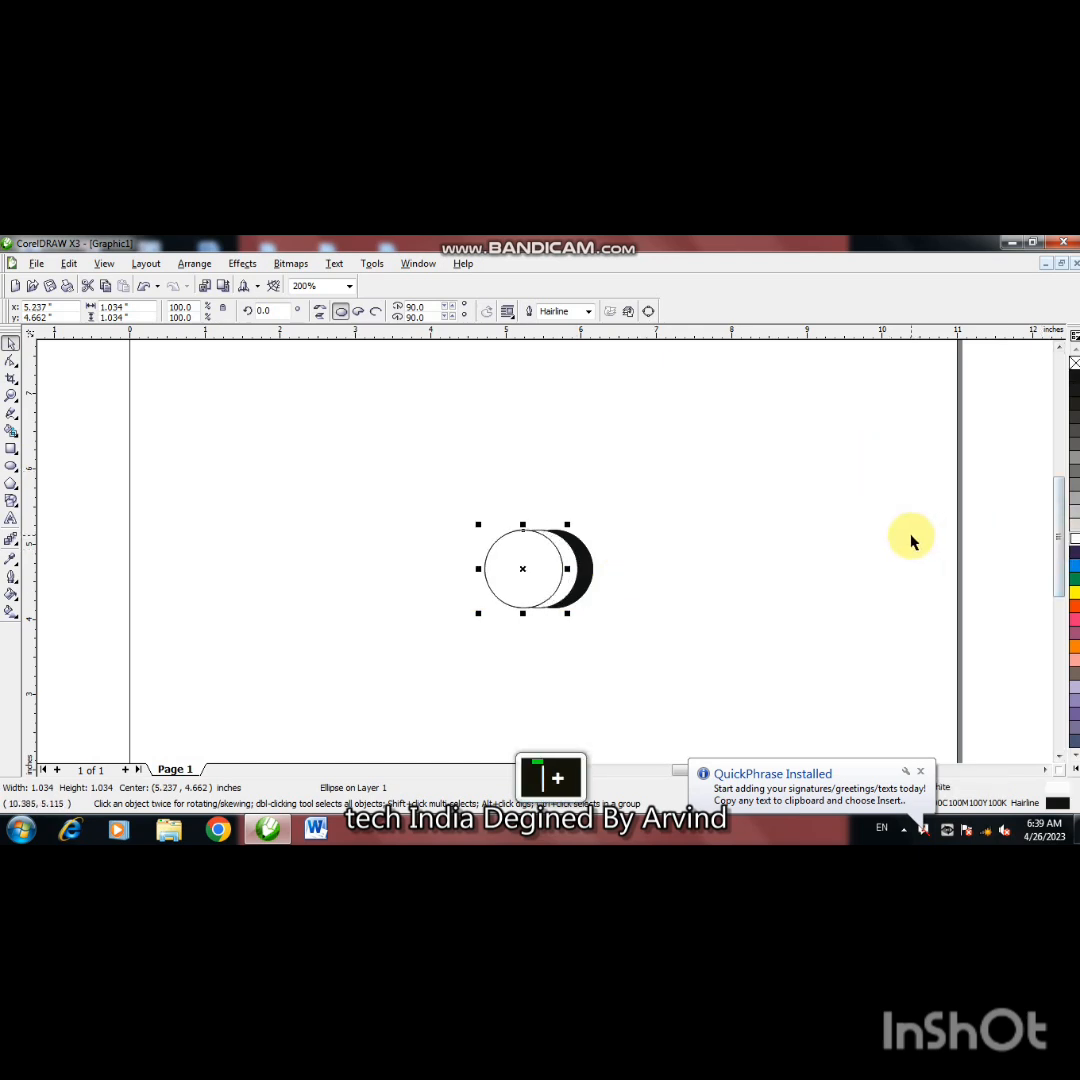
{"action": "key", "text": "shift+Page_Down"}
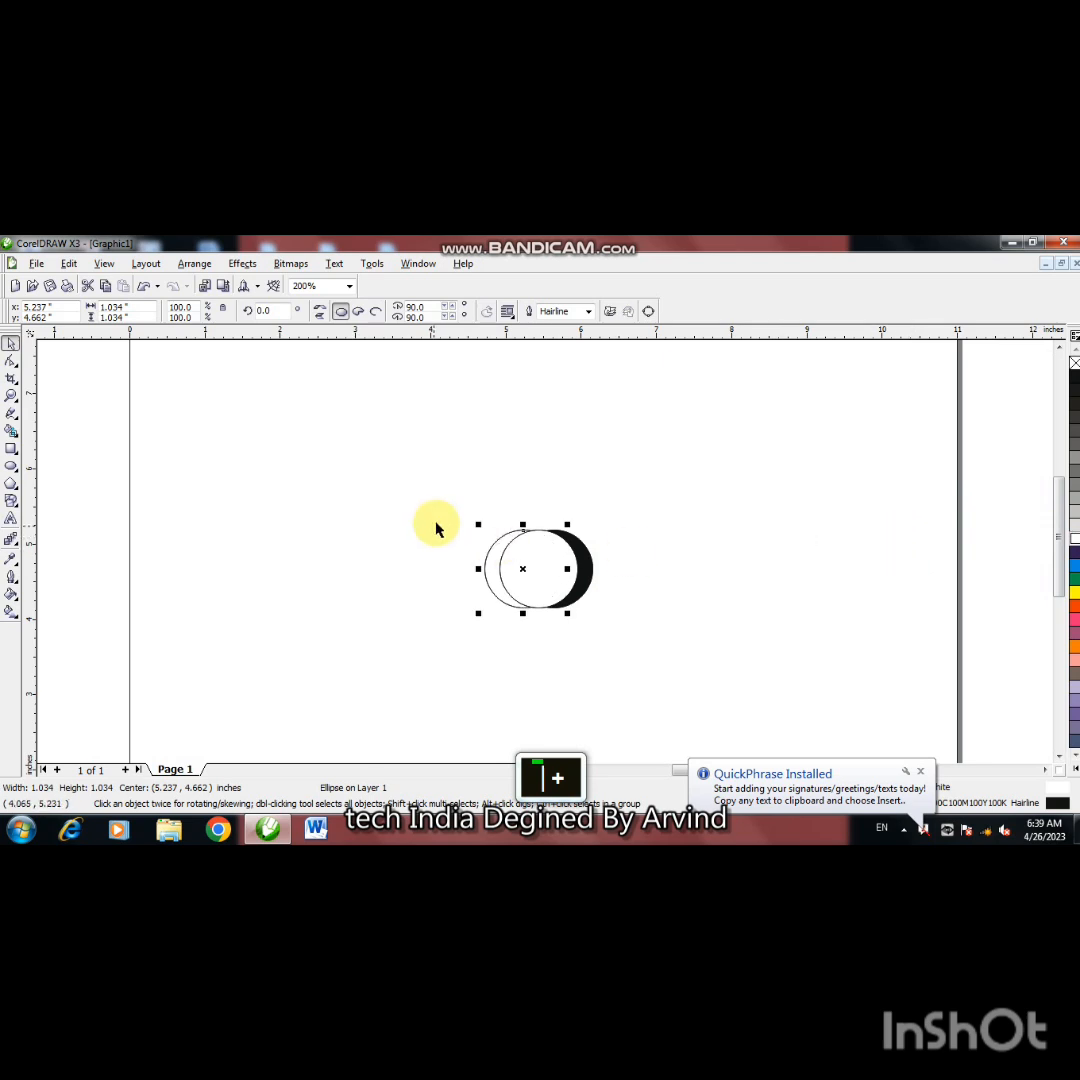
Smart-fill the crescent between the two white circles with black.
{"action": "left_click", "coordinate": [11, 430]}
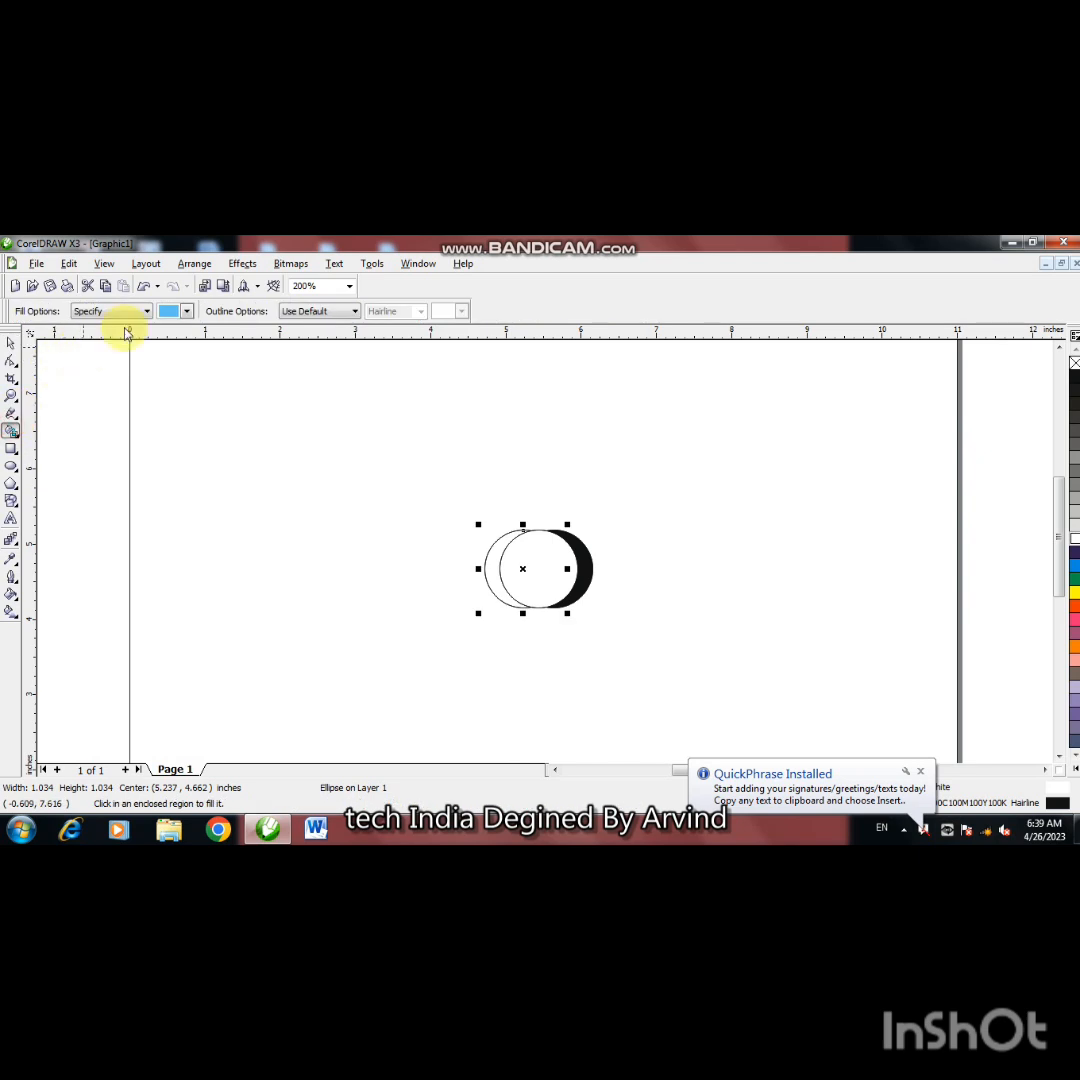
{"action": "left_click", "coordinate": [187, 312]}
{"action": "left_click", "coordinate": [162, 330]}
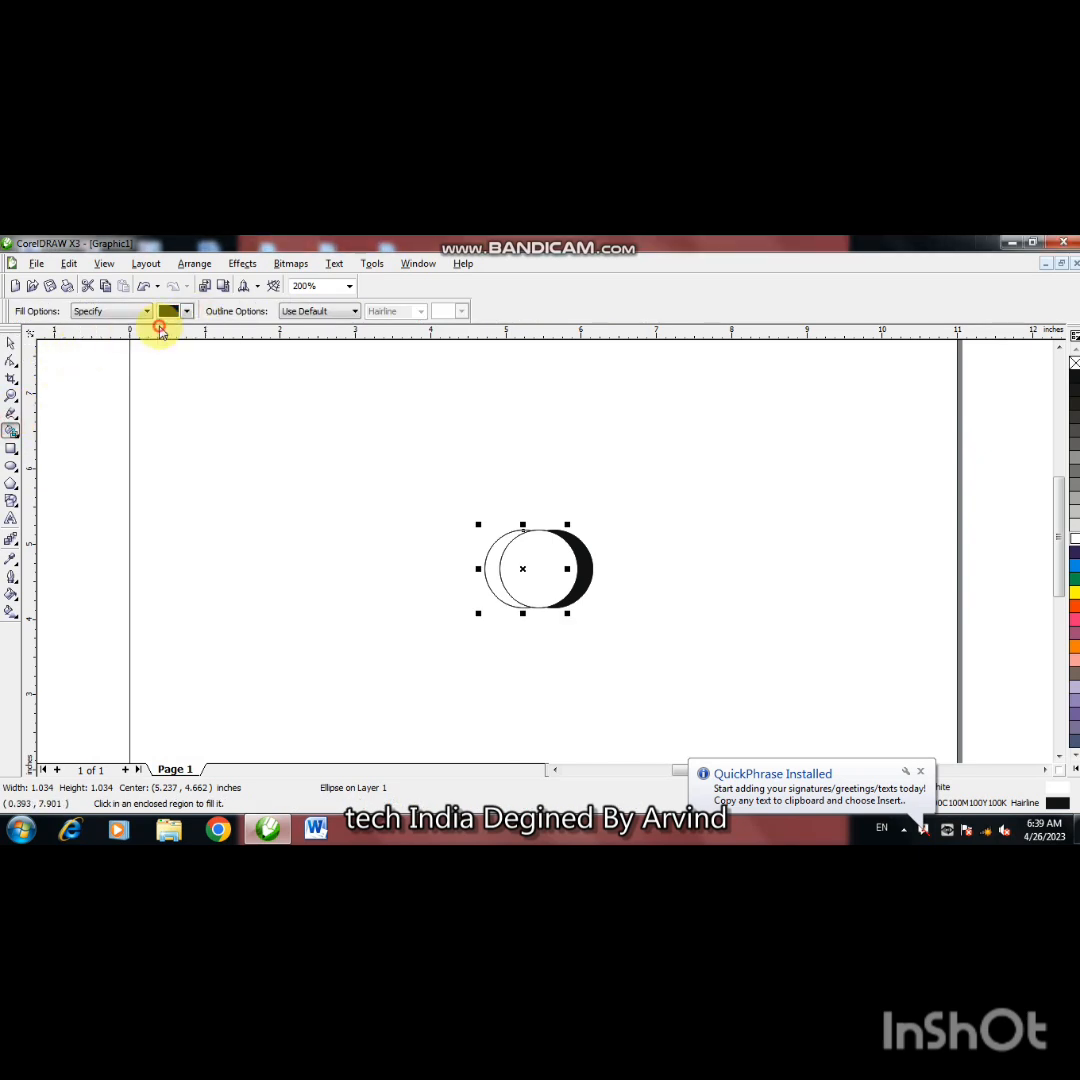
{"action": "left_click", "coordinate": [187, 311]}
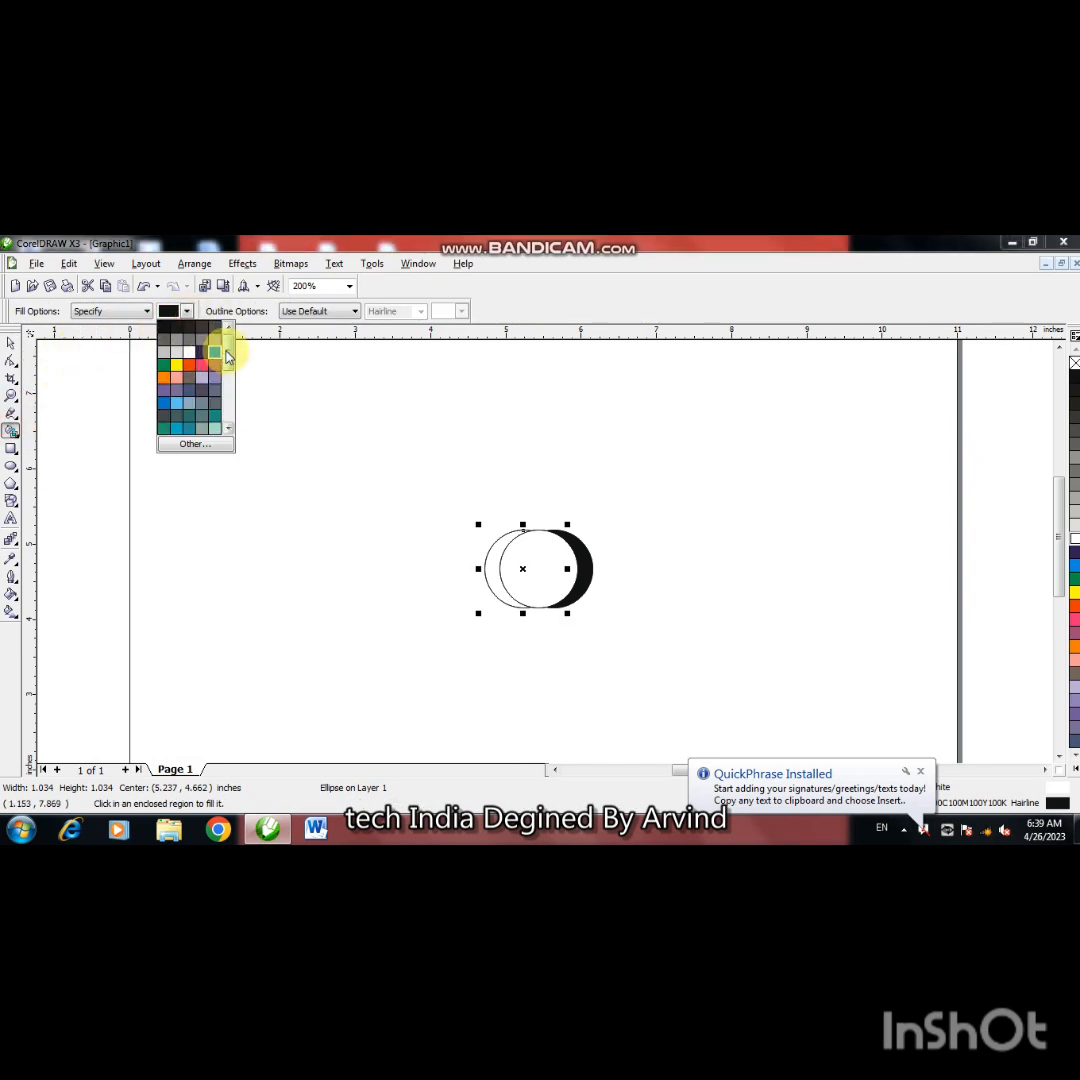
{"action": "left_click", "coordinate": [480, 565]}
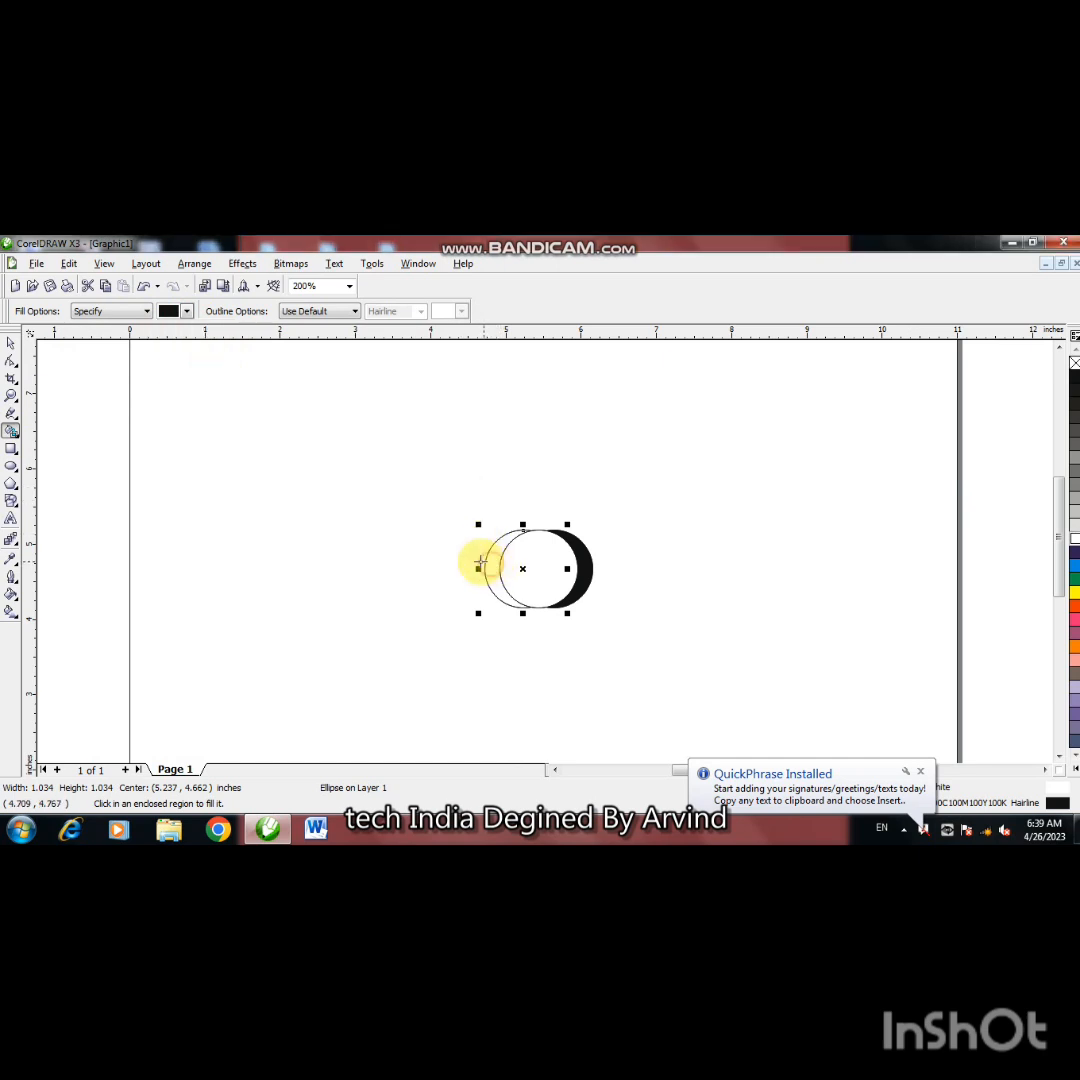
{"action": "left_click", "coordinate": [482, 565]}
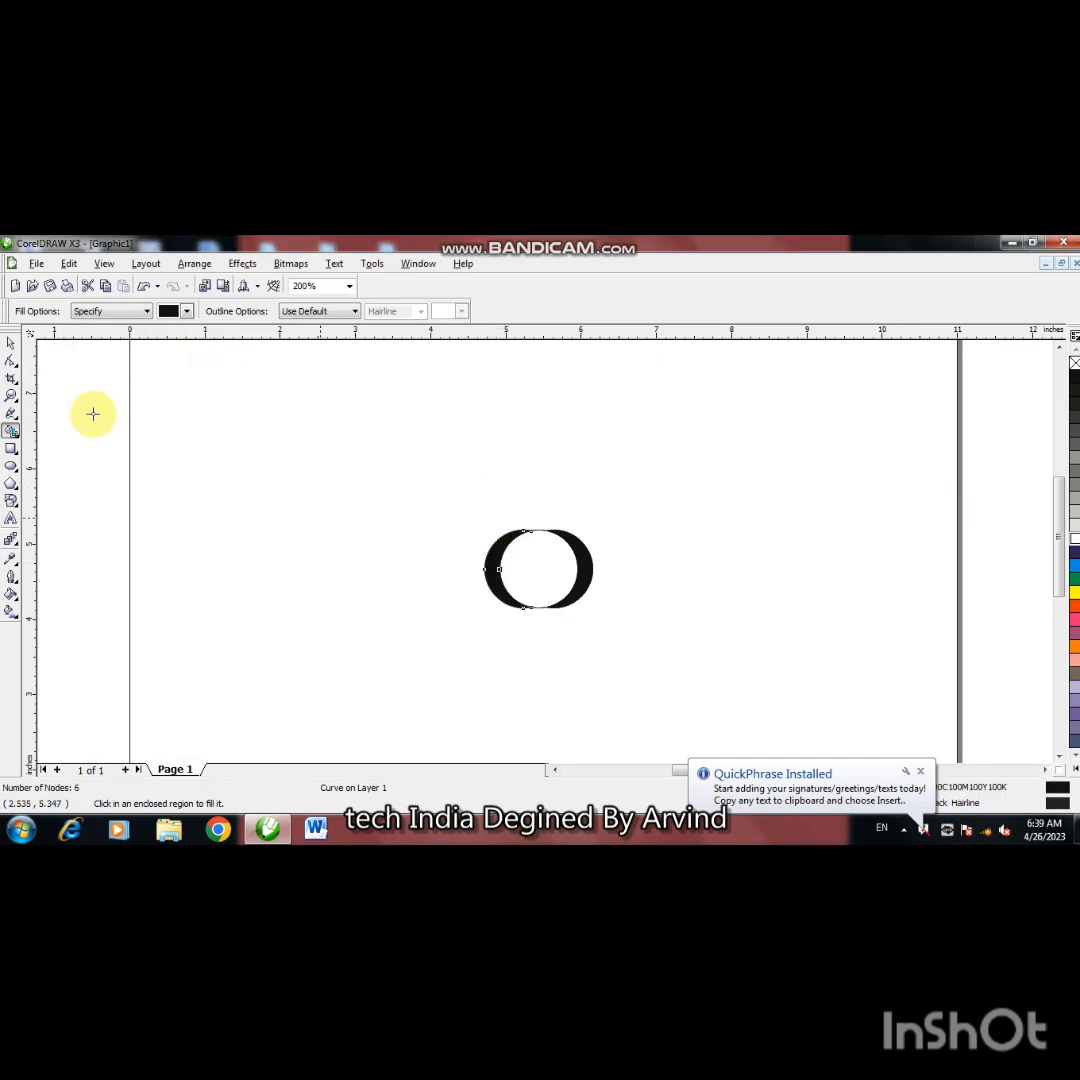
Delete the two white circles, keeping the black crescent and the original black circle.
{"action": "double_click", "coordinate": [10, 345]}
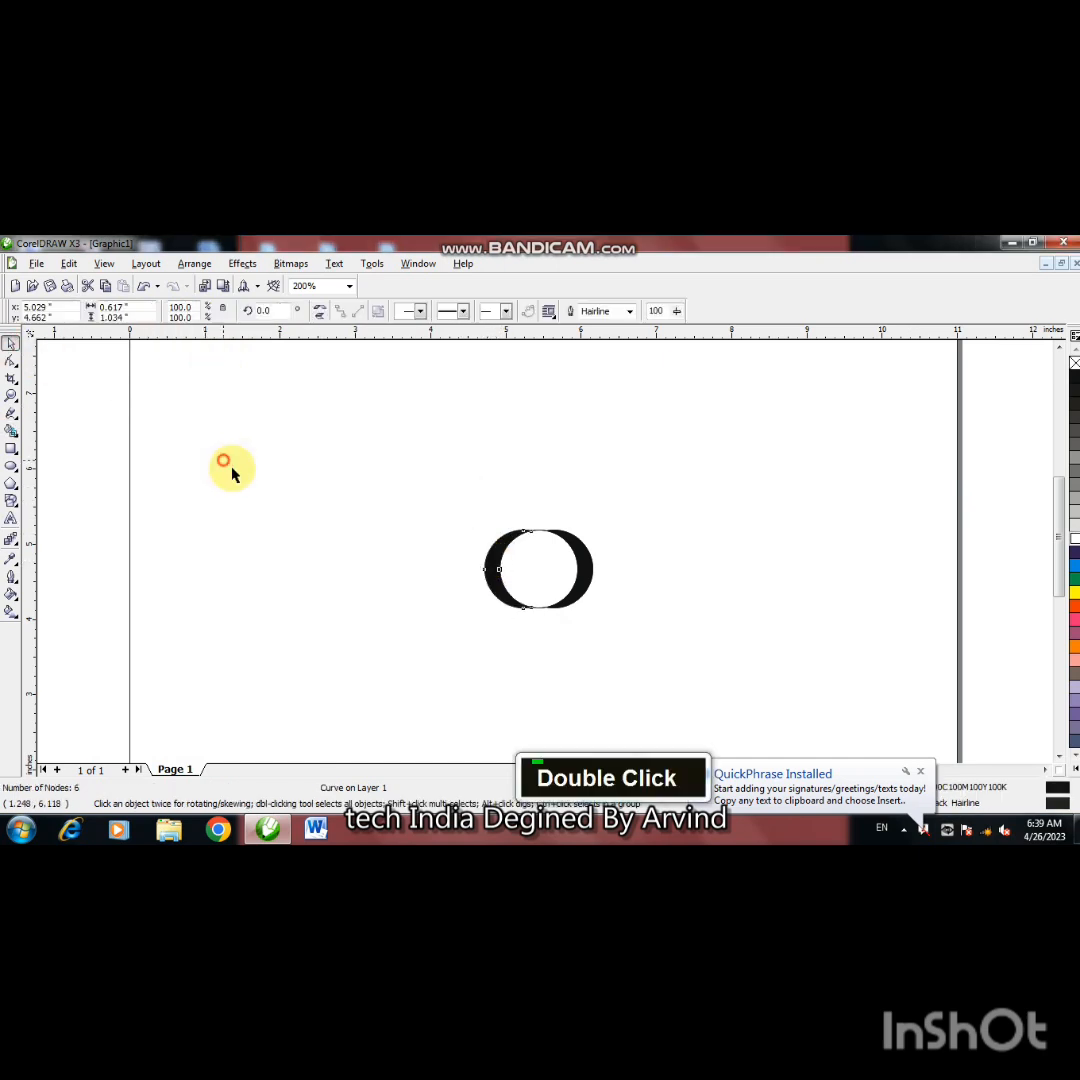
{"action": "left_click", "coordinate": [538, 532]}
{"action": "key", "text": "Delete"}
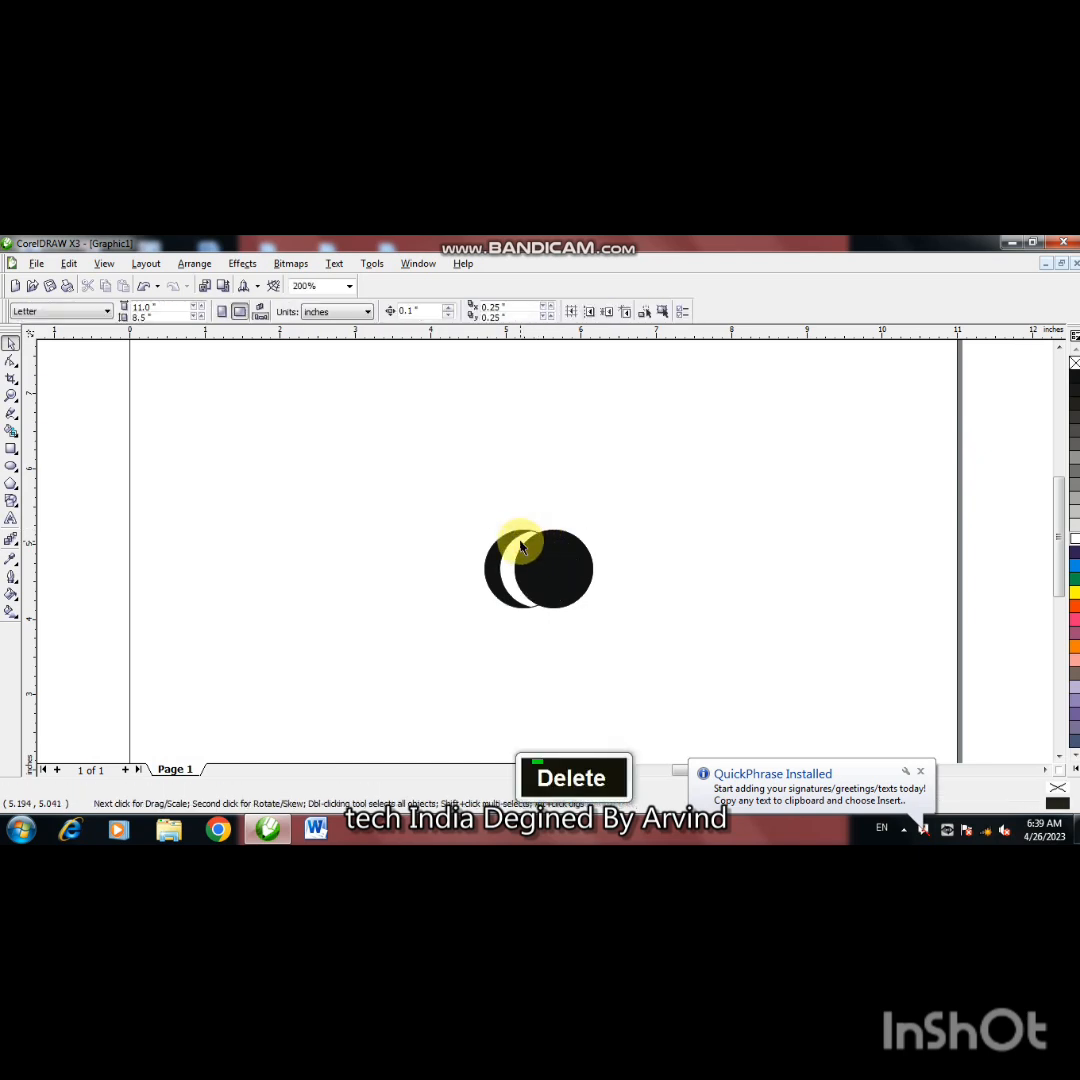
{"action": "left_click", "coordinate": [522, 544]}
{"action": "key", "text": "Delete"}
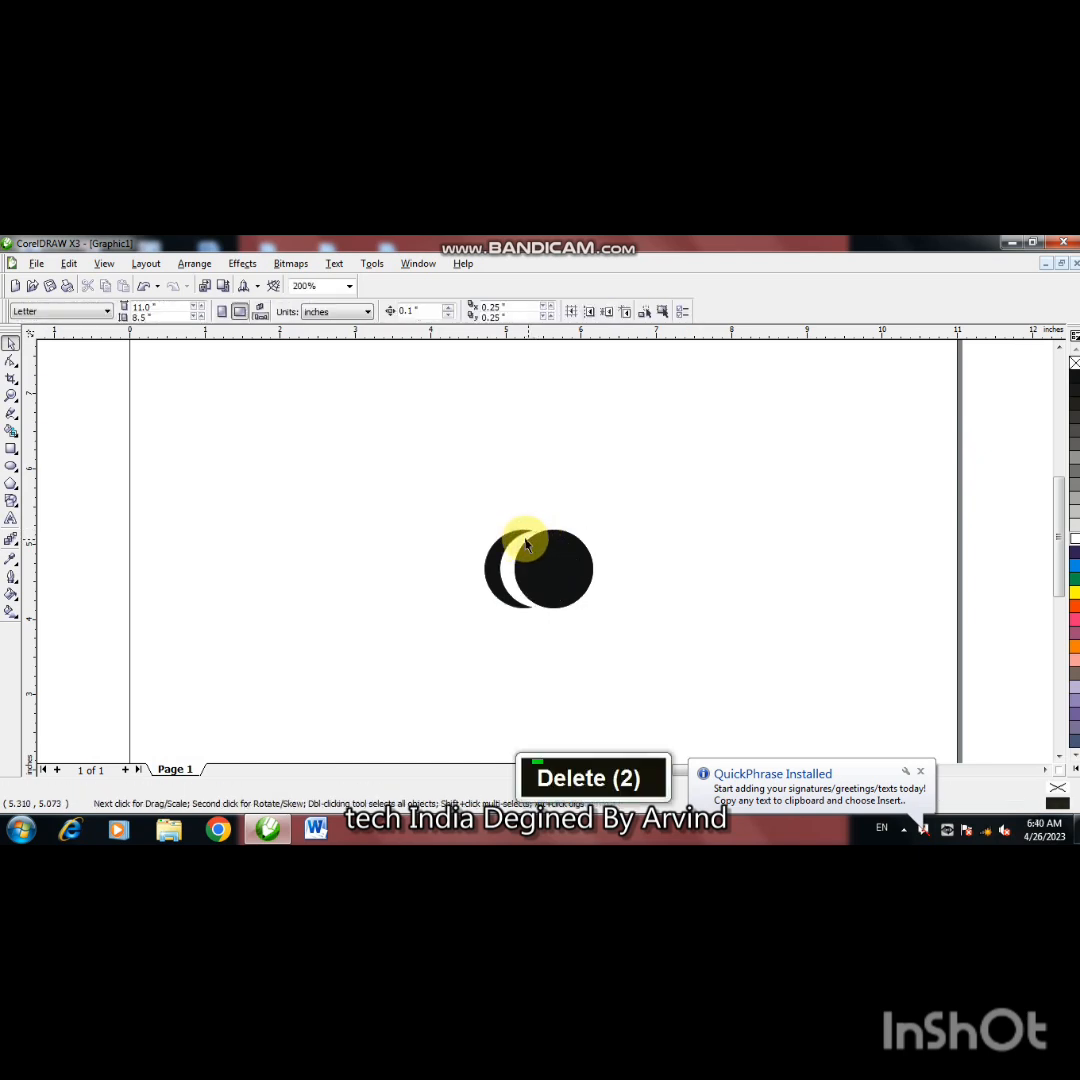
Nudge the black crescent 0.1 inches to the right, closer to the black circle.
{"action": "left_click", "coordinate": [517, 538]}
{"action": "key", "text": "ctrl+Right"}
{"action": "key", "text": "ctrl+Right"}
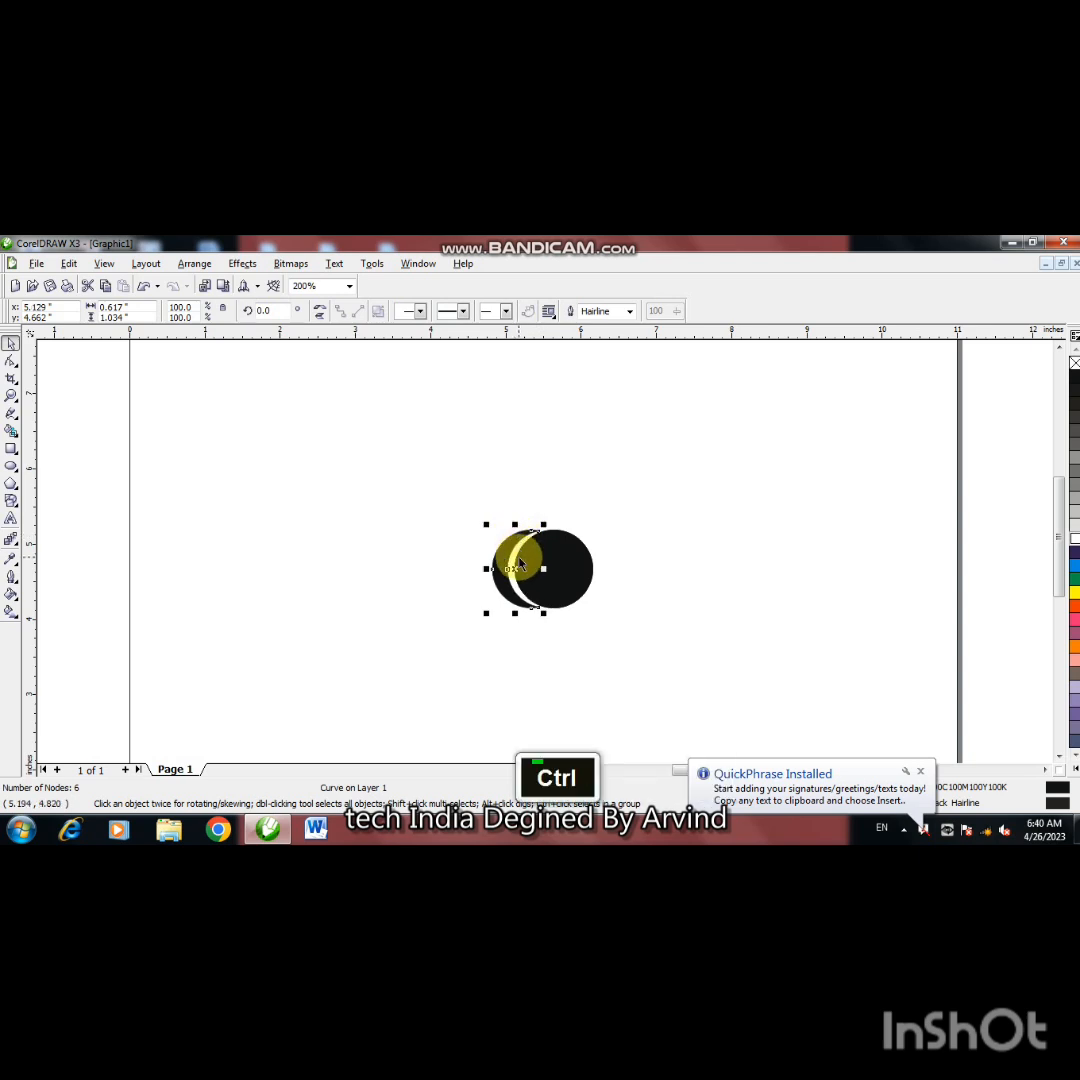
Duplicate the crescent, mirror the copy horizontally, and move it to the opposite side of the circle at x 6.129 inches.
{"action": "key", "text": "KP_Add"}
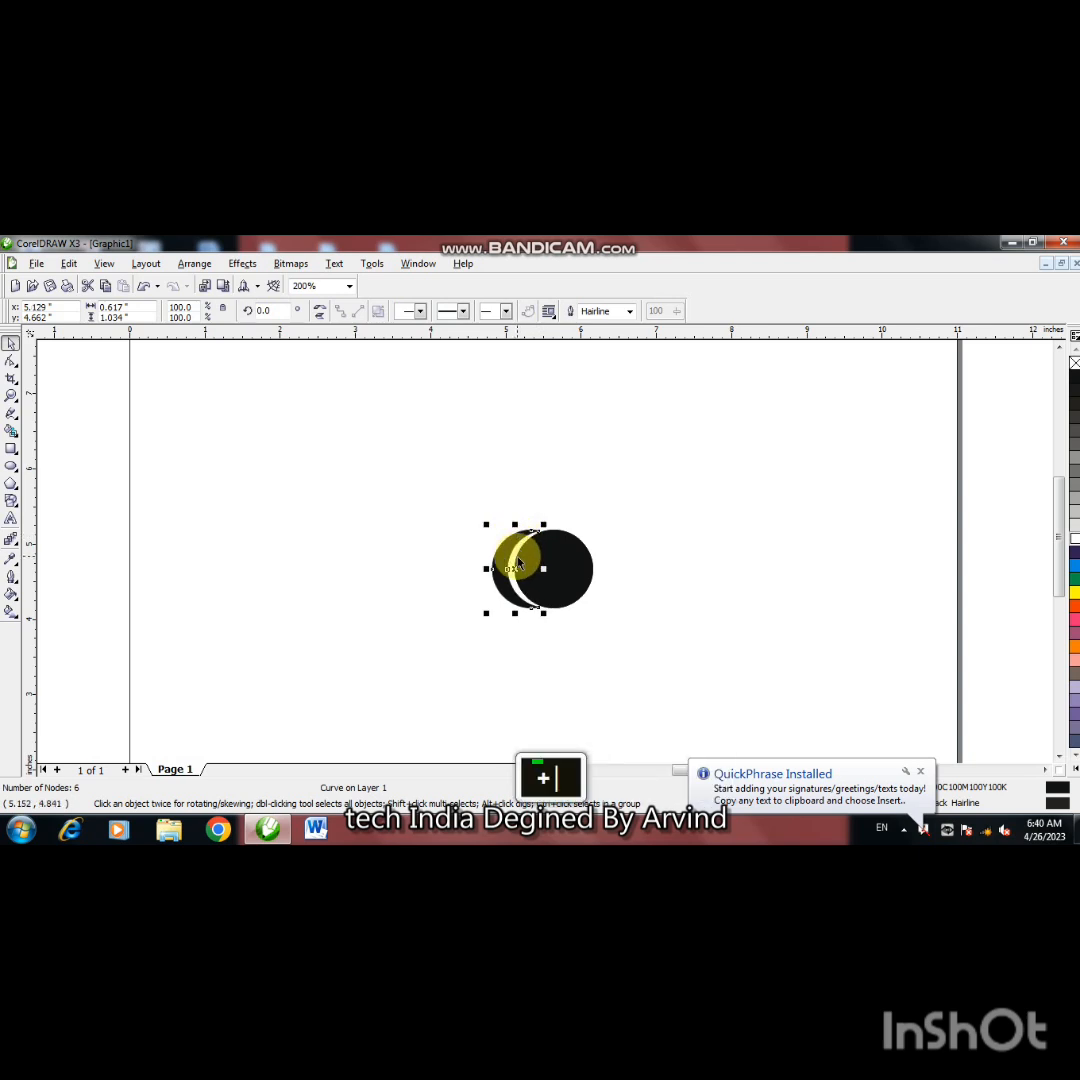
{"action": "left_click", "coordinate": [319, 312]}
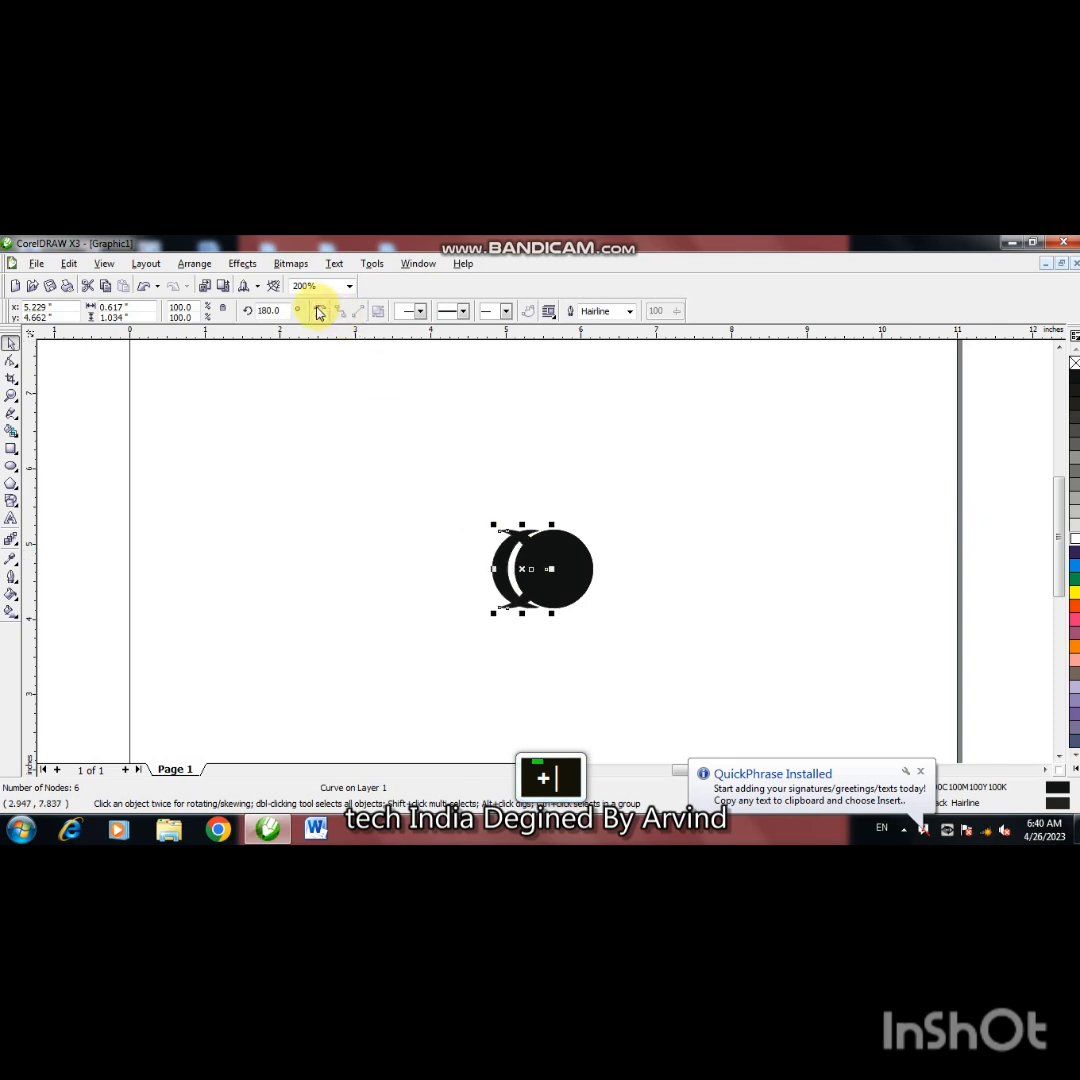
{"action": "key", "text": "Right"}
{"action": "key", "text": "Right"}
{"action": "key", "text": "Right"}
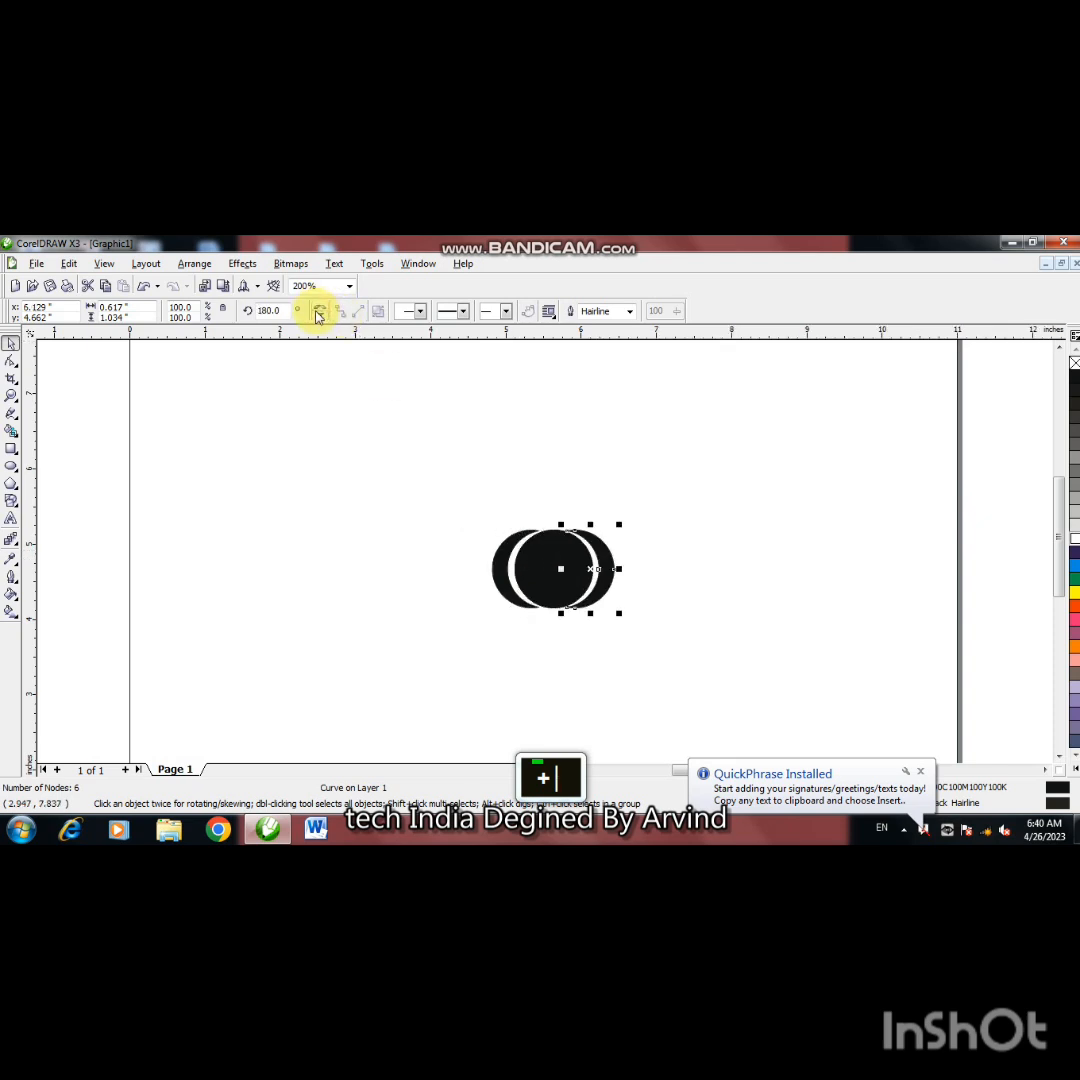
Remove the outline from both the right and the left crescent.
{"action": "right_click", "coordinate": [1073, 362]}
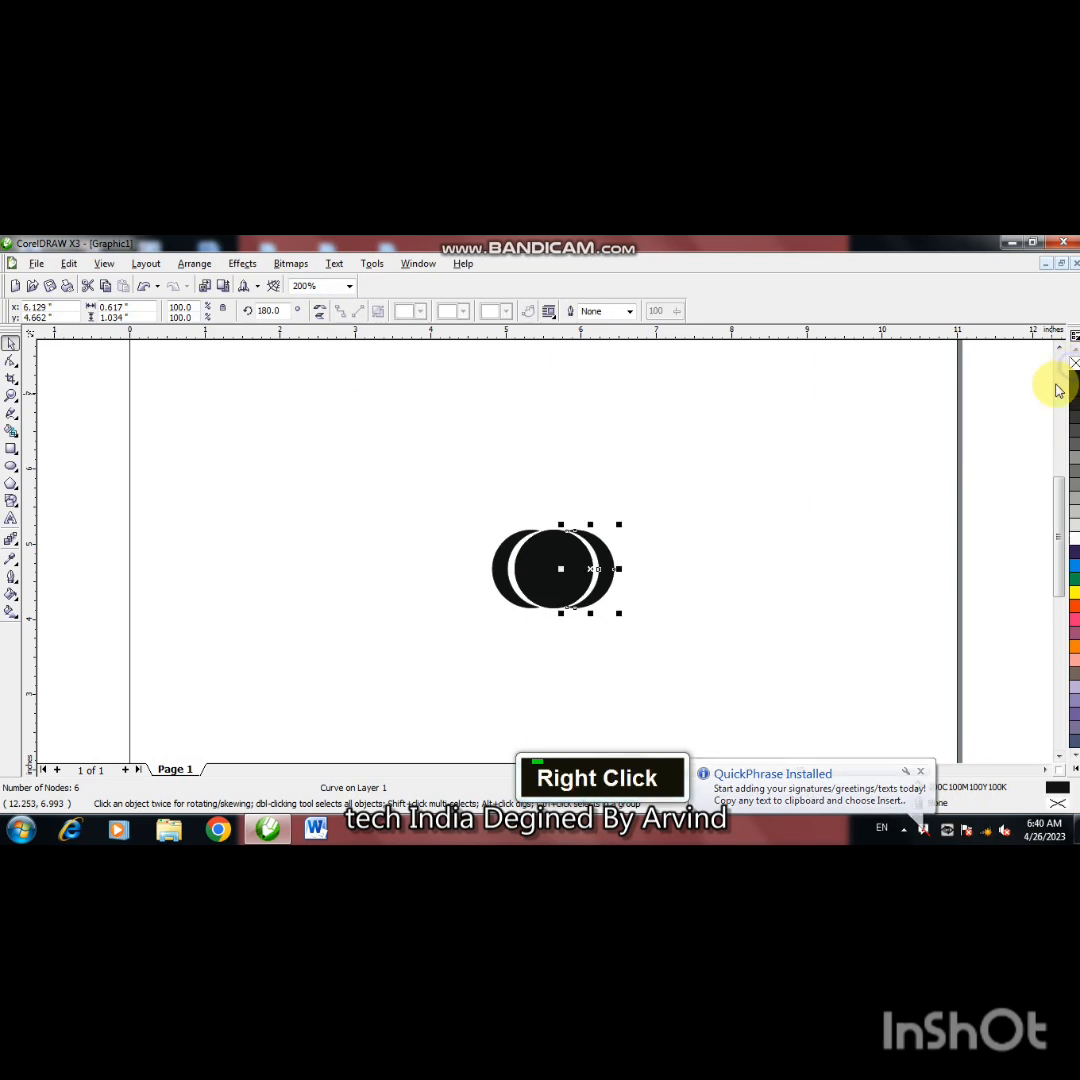
{"action": "left_click", "coordinate": [508, 570]}
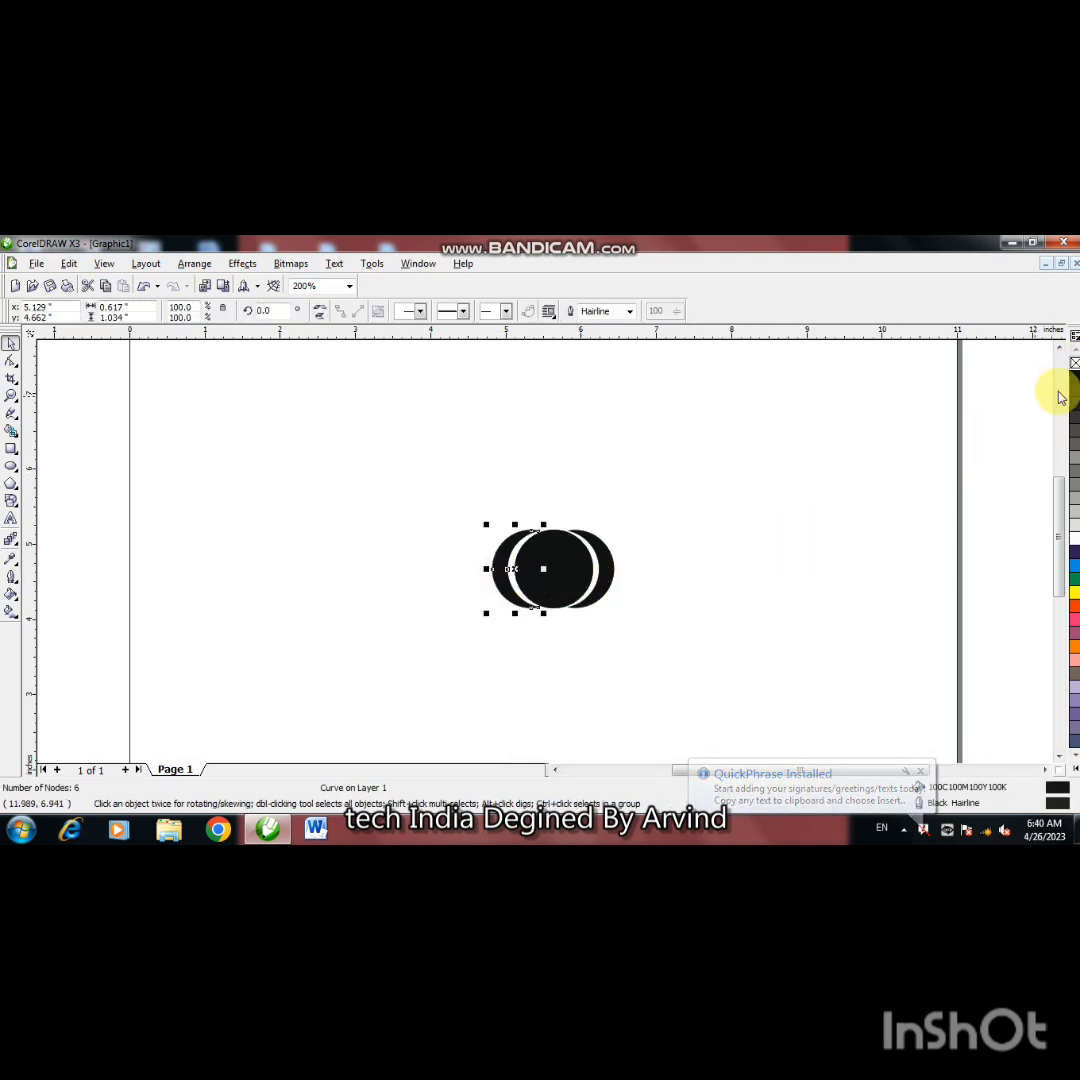
{"action": "right_click", "coordinate": [1073, 365]}
{"action": "left_click", "coordinate": [856, 490]}
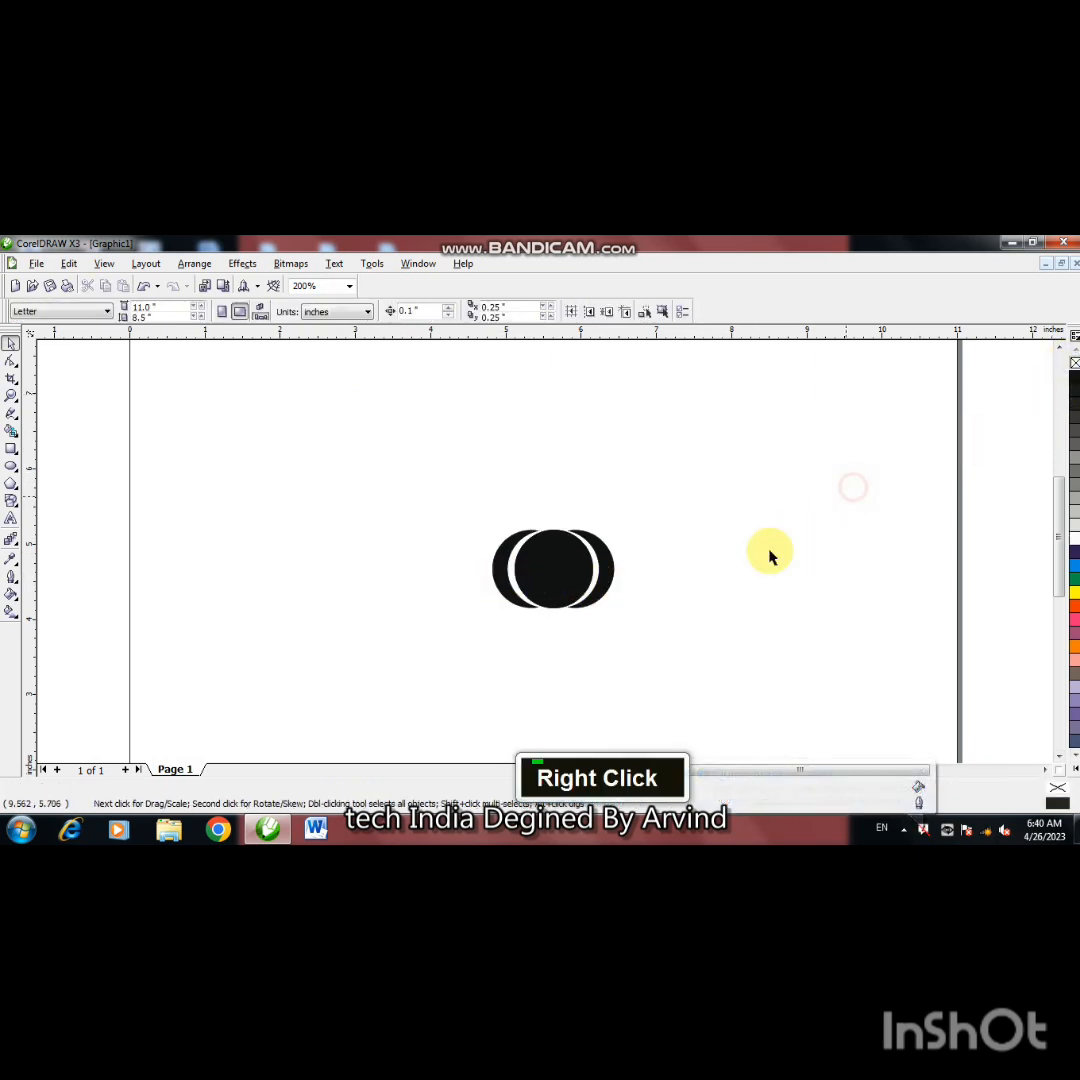
Draw an unfilled ellipse about 2.0 by 1.85 inches and place it overlapping the right half of the circle and crescent shape.
{"action": "left_click", "coordinate": [11, 466]}
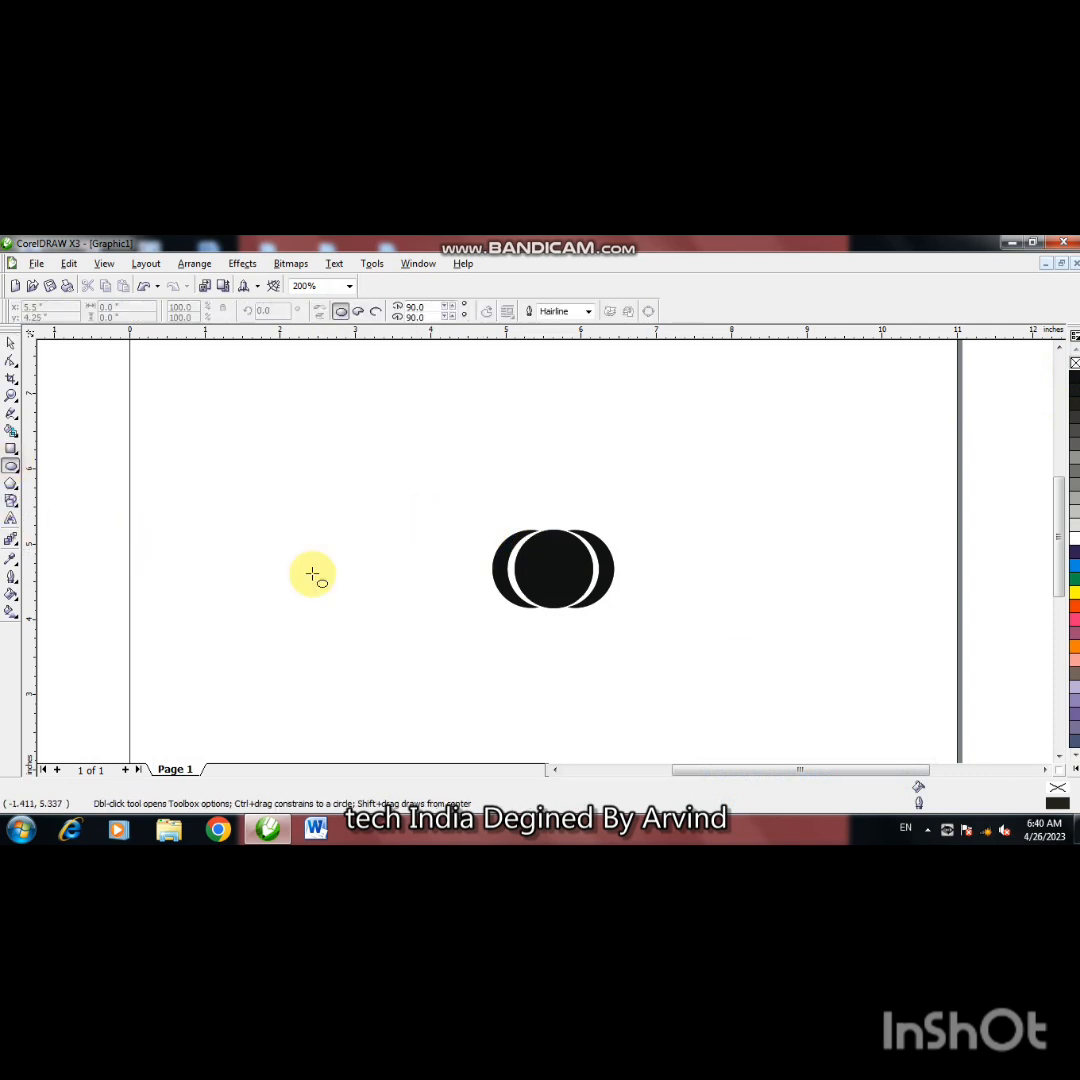
{"action": "left_click_drag", "start_coordinate": [557, 540], "coordinate": [710, 678]}
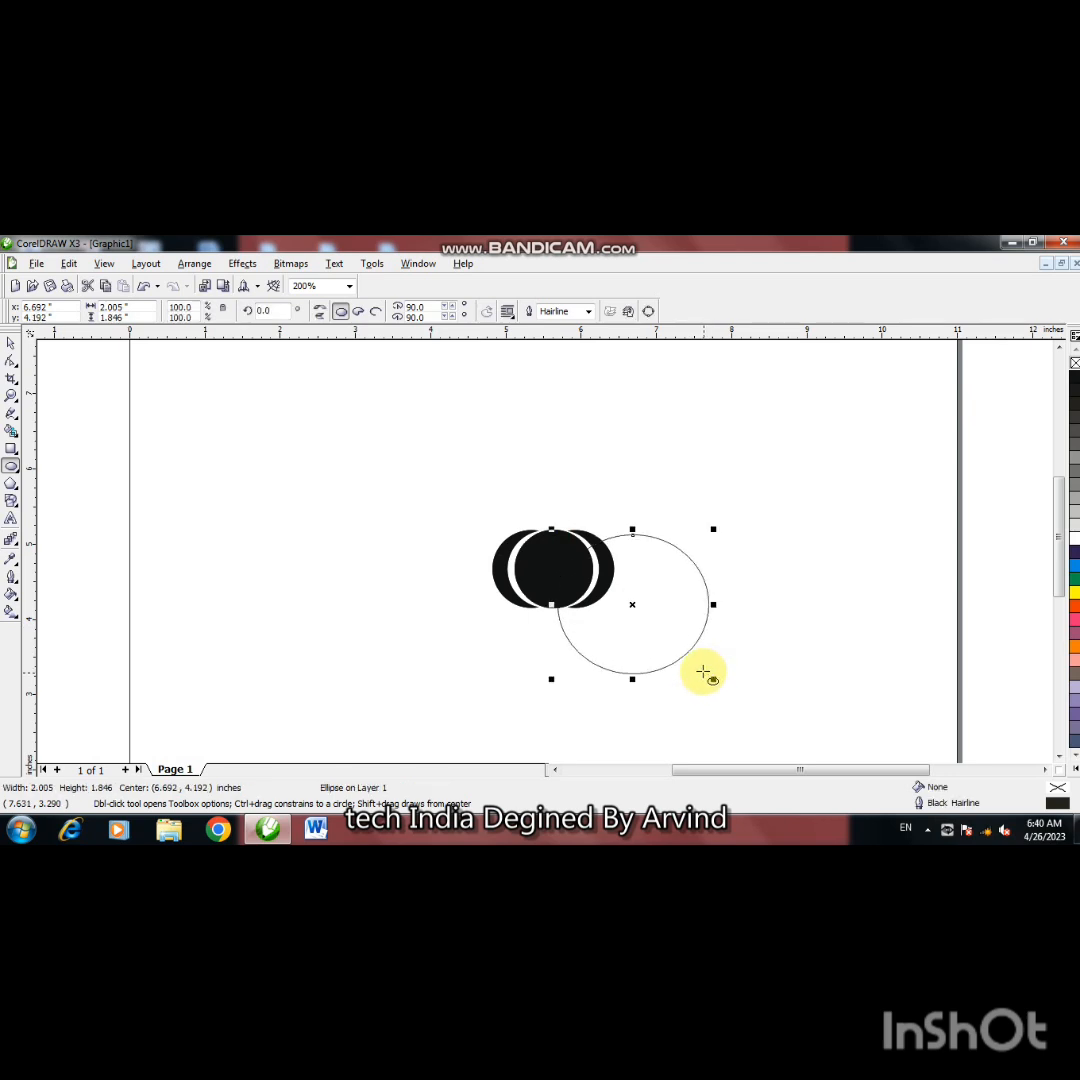
{"action": "left_click_drag", "start_coordinate": [632, 603], "coordinate": [621, 575]}
Duplicate the ellipse 0.2 inches higher and stretch the copy to about 2.12 by 1.92 inches.
{"action": "key", "text": "plus"}
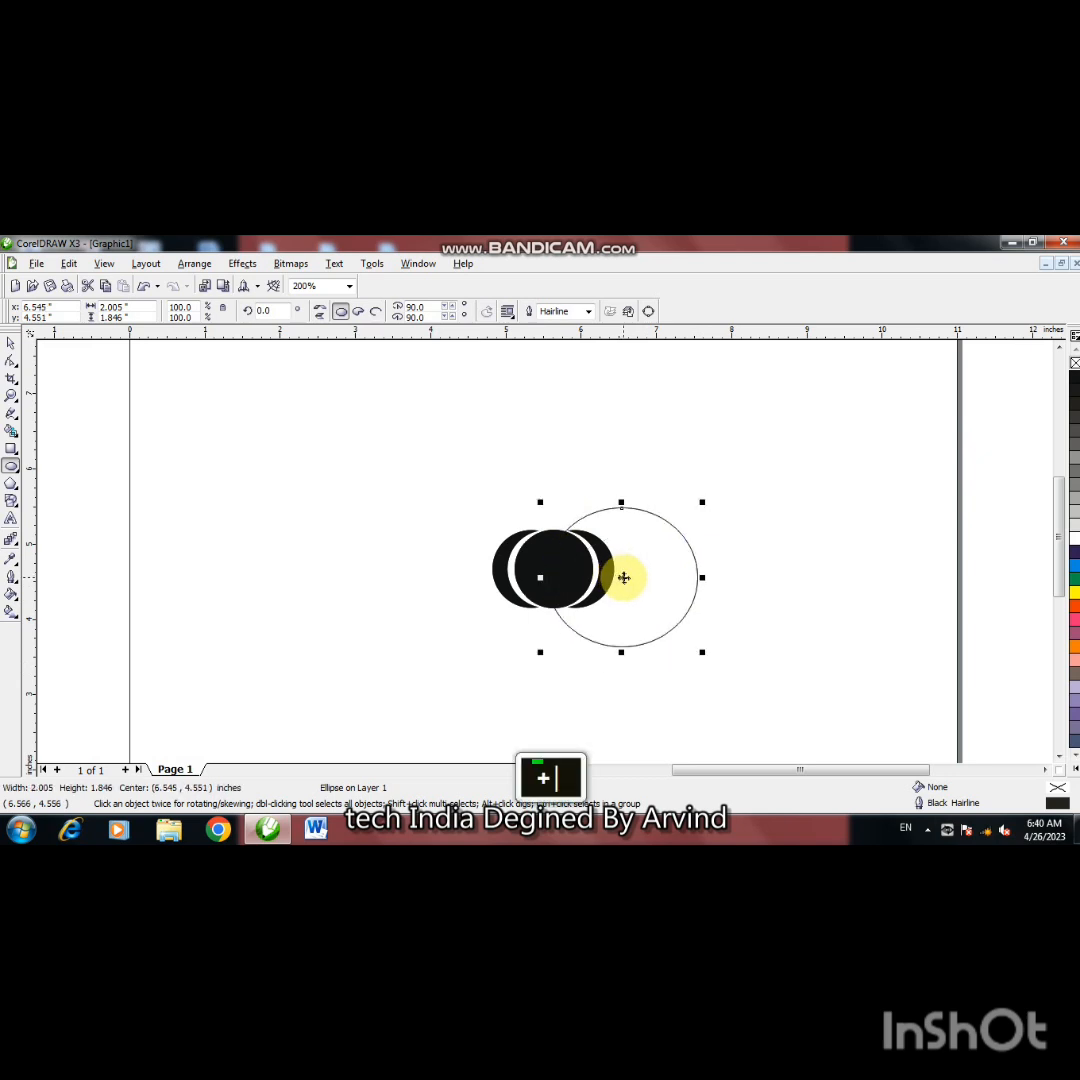
{"action": "key", "text": "Up"}
{"action": "key", "text": "Up"}
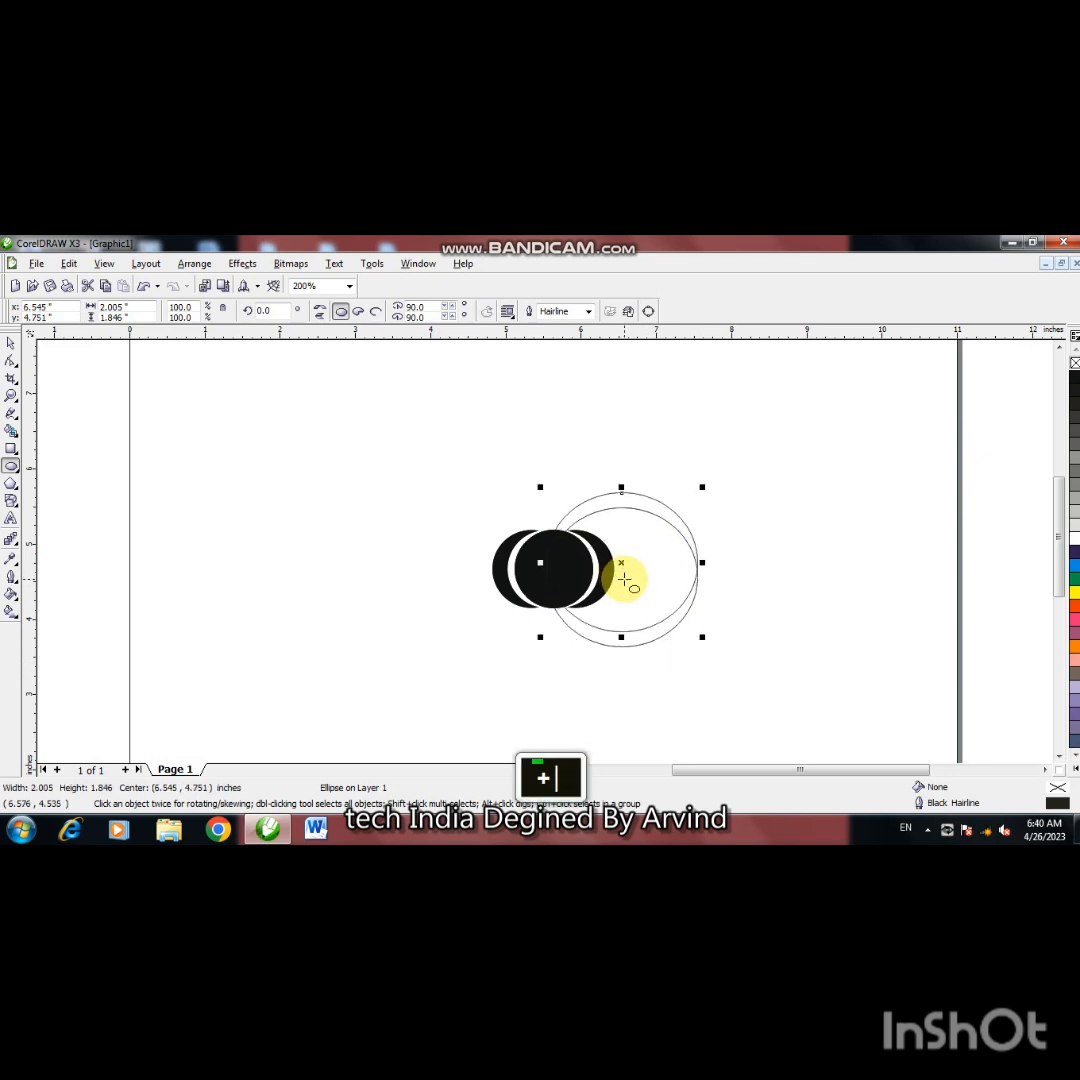
{"action": "left_click_drag", "start_coordinate": [702, 563], "coordinate": [714, 571]}
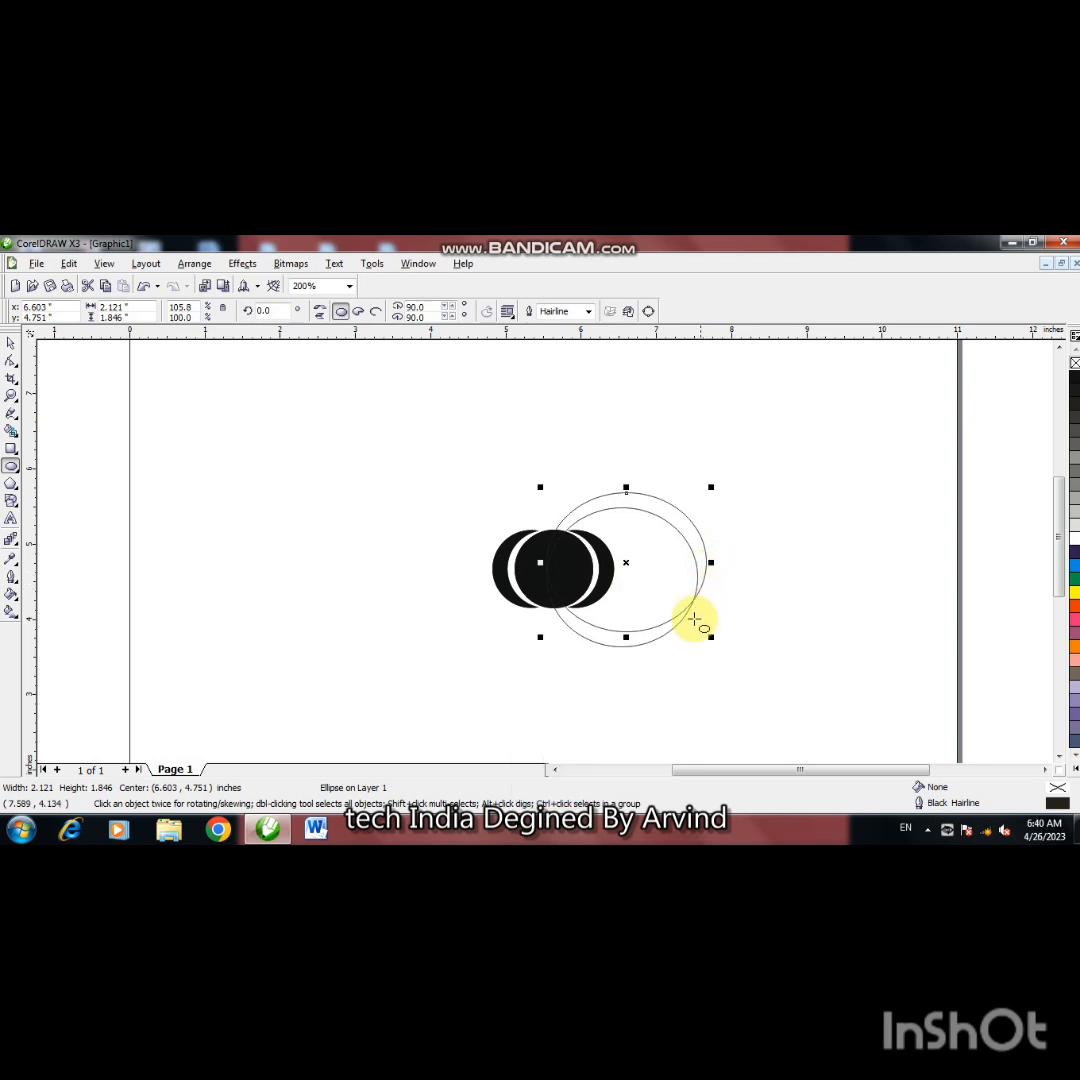
{"action": "left_click_drag", "start_coordinate": [626, 637], "coordinate": [626, 649]}
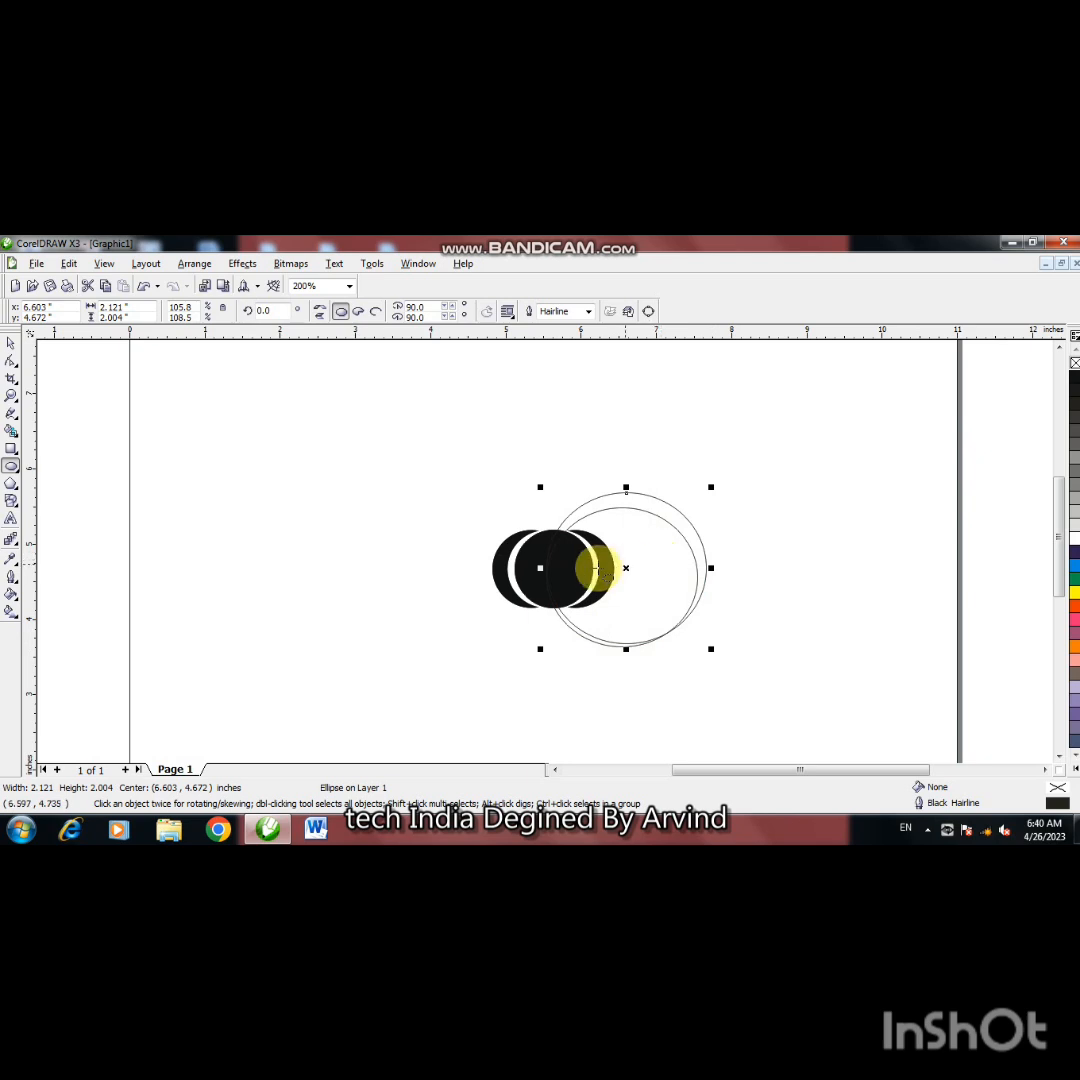
{"action": "left_click_drag", "start_coordinate": [626, 650], "coordinate": [627, 644]}
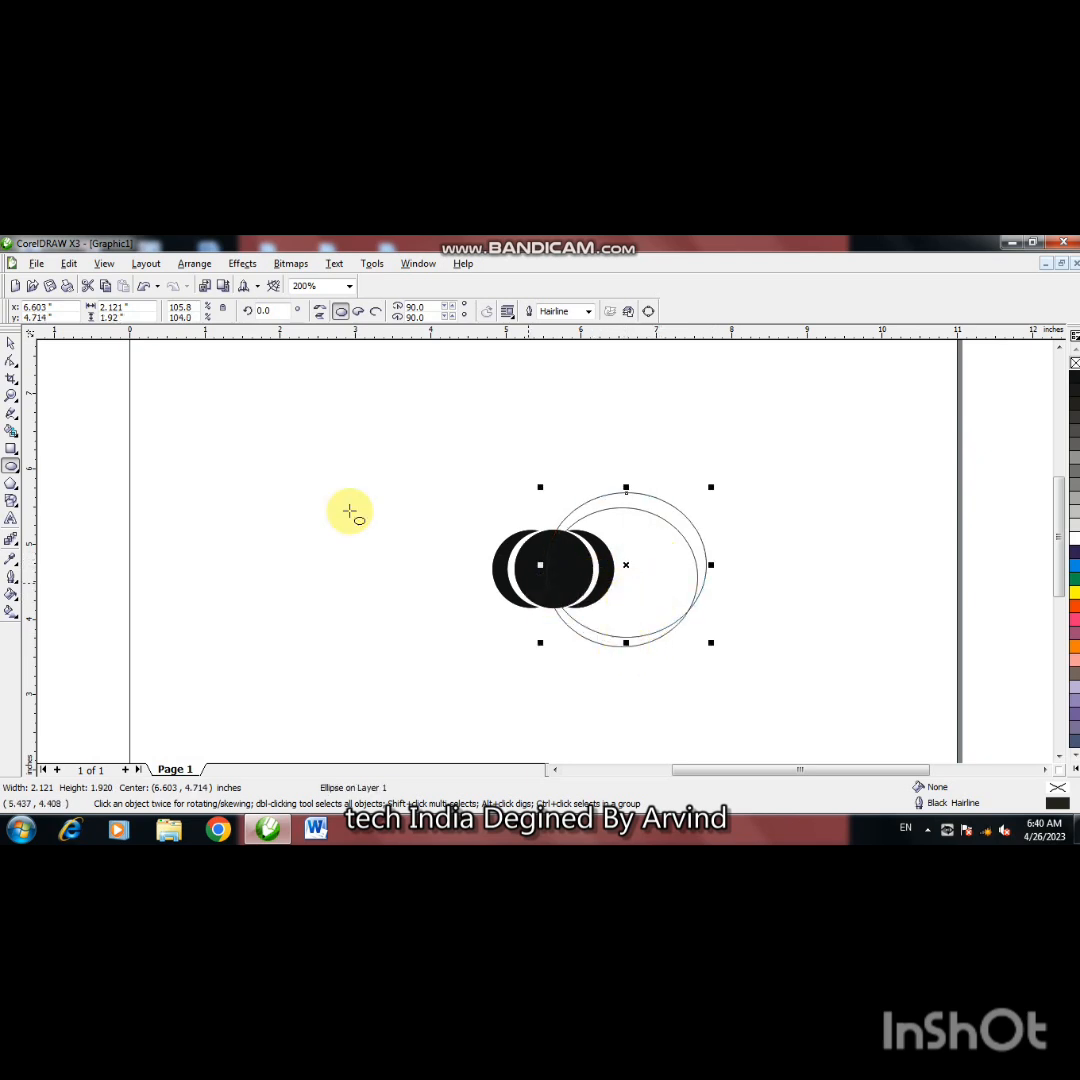
Smart-fill the upper crescent between the two large ellipses with black, then deselect it.
{"action": "left_click", "coordinate": [12, 434]}
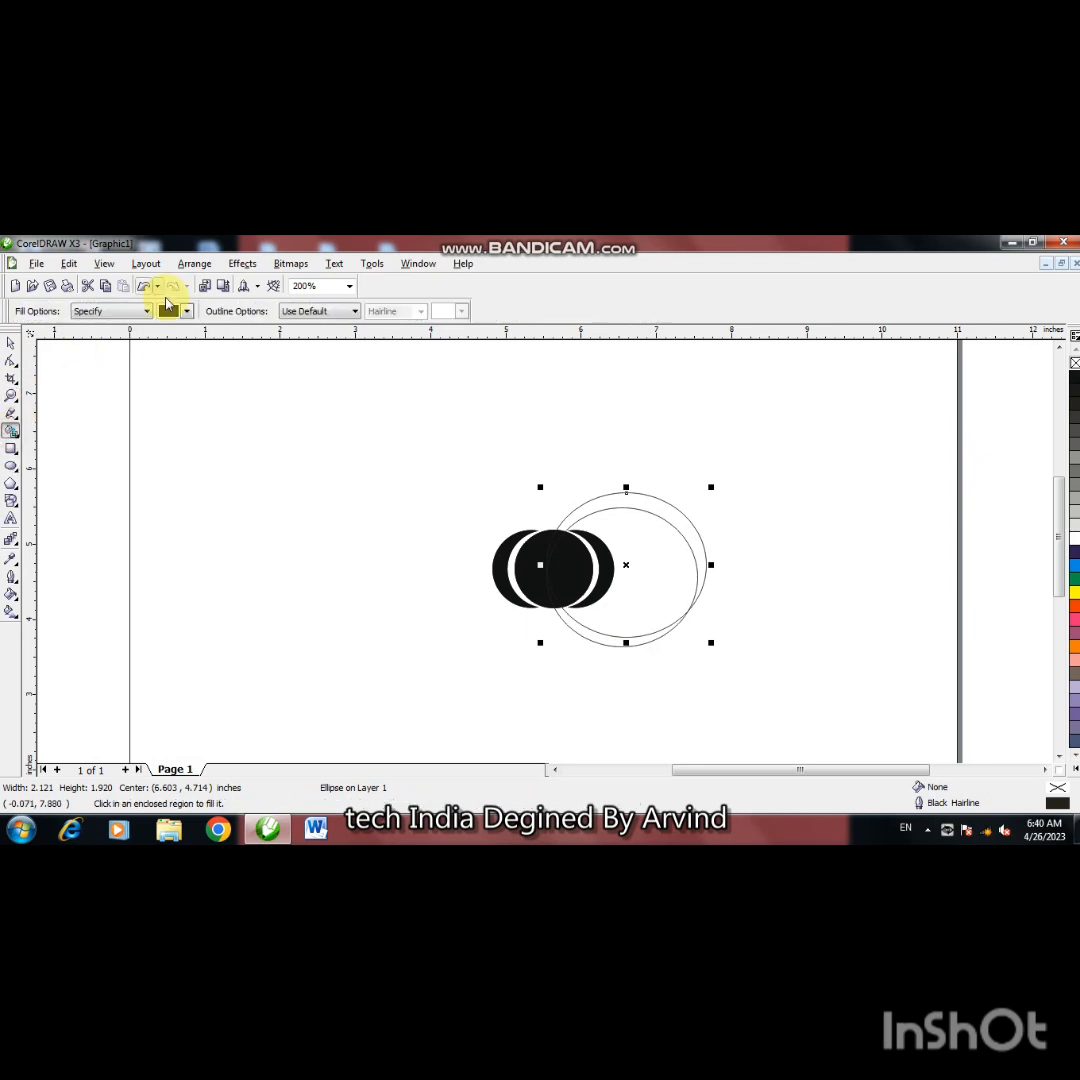
{"action": "left_click", "coordinate": [617, 503]}
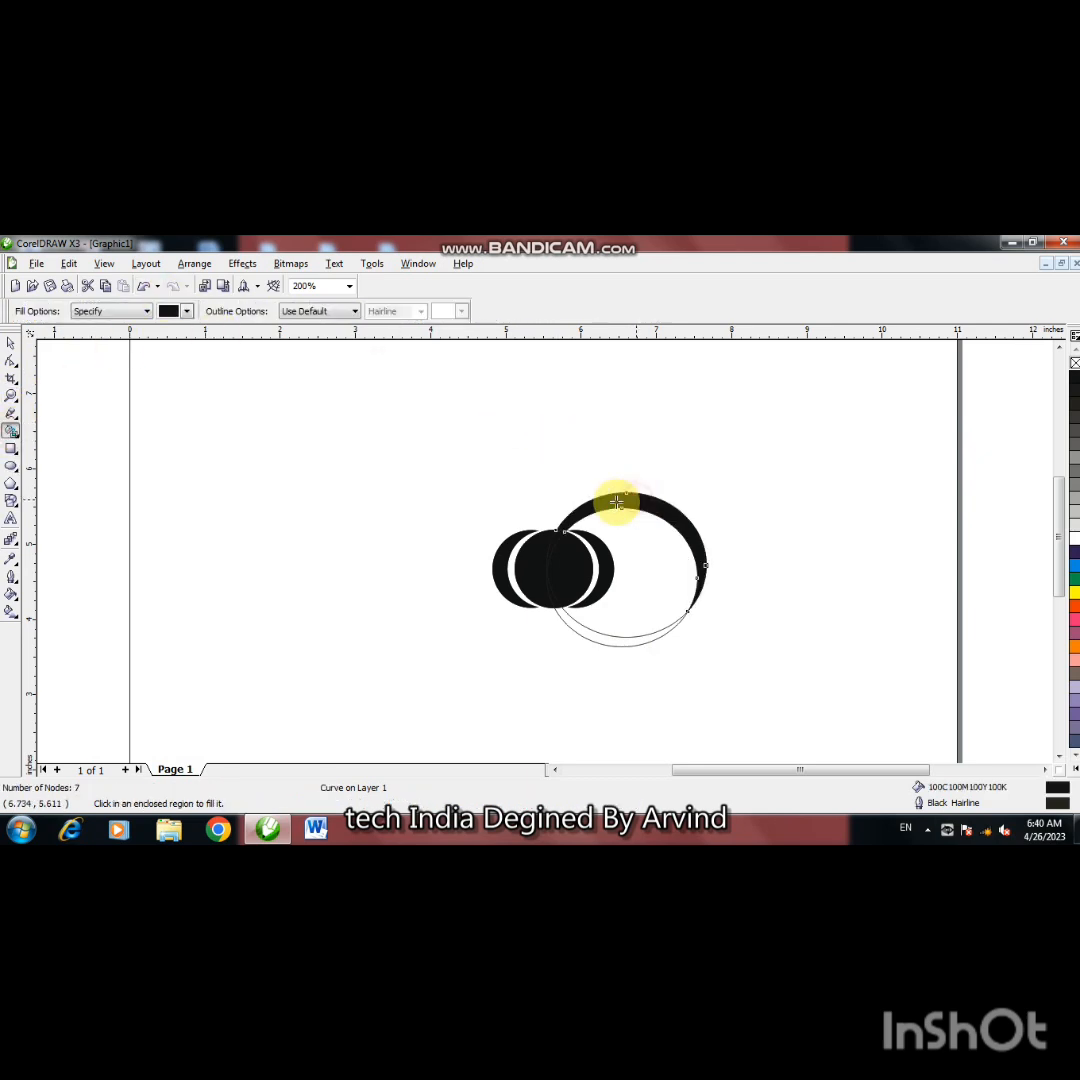
{"action": "left_click", "coordinate": [13, 344]}
{"action": "double_click", "coordinate": [225, 464]}
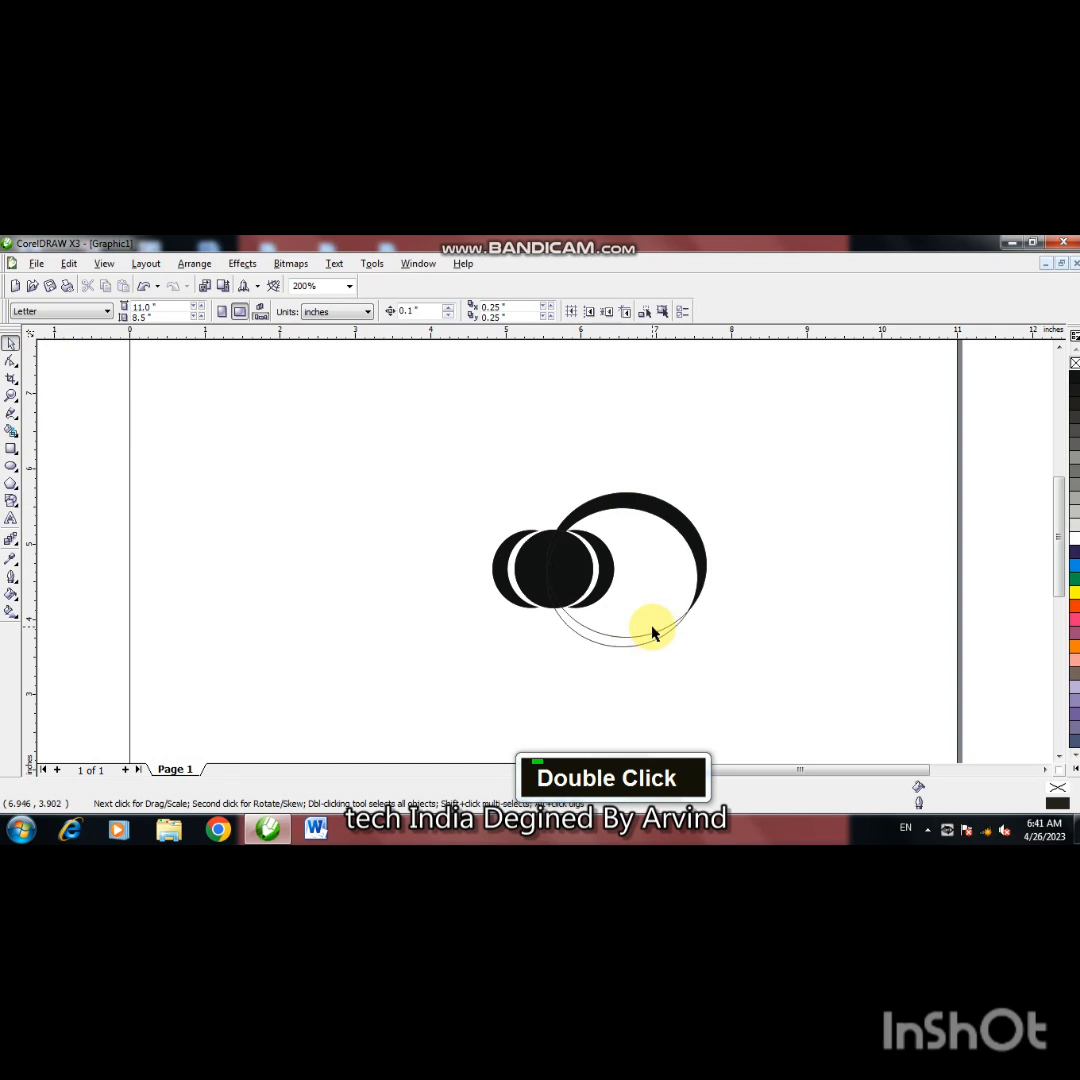
Delete both large ellipse outlines, leaving the filled black arc.
{"action": "left_click", "coordinate": [653, 633]}
{"action": "key", "text": "Delete"}
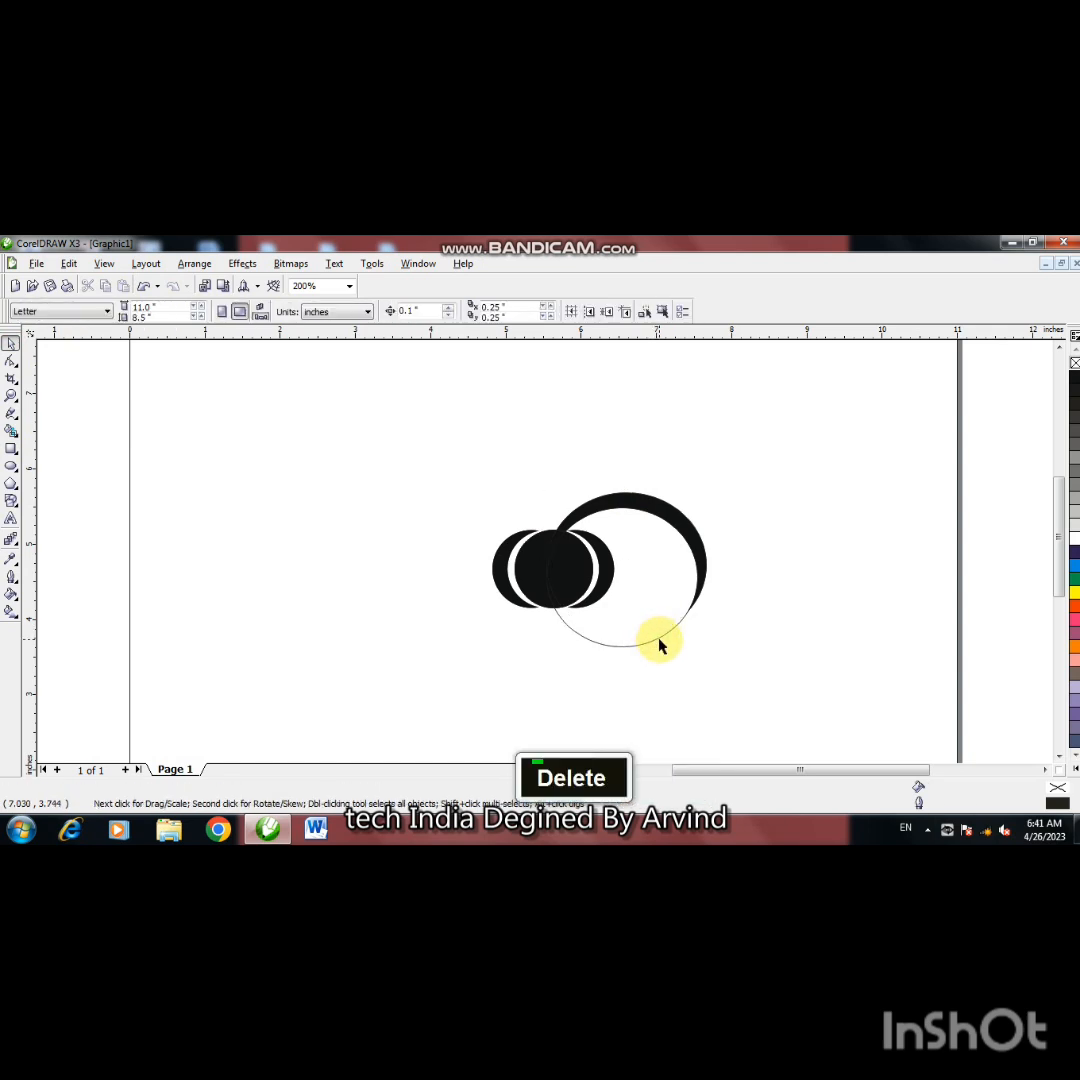
{"action": "key", "text": "Delete"}
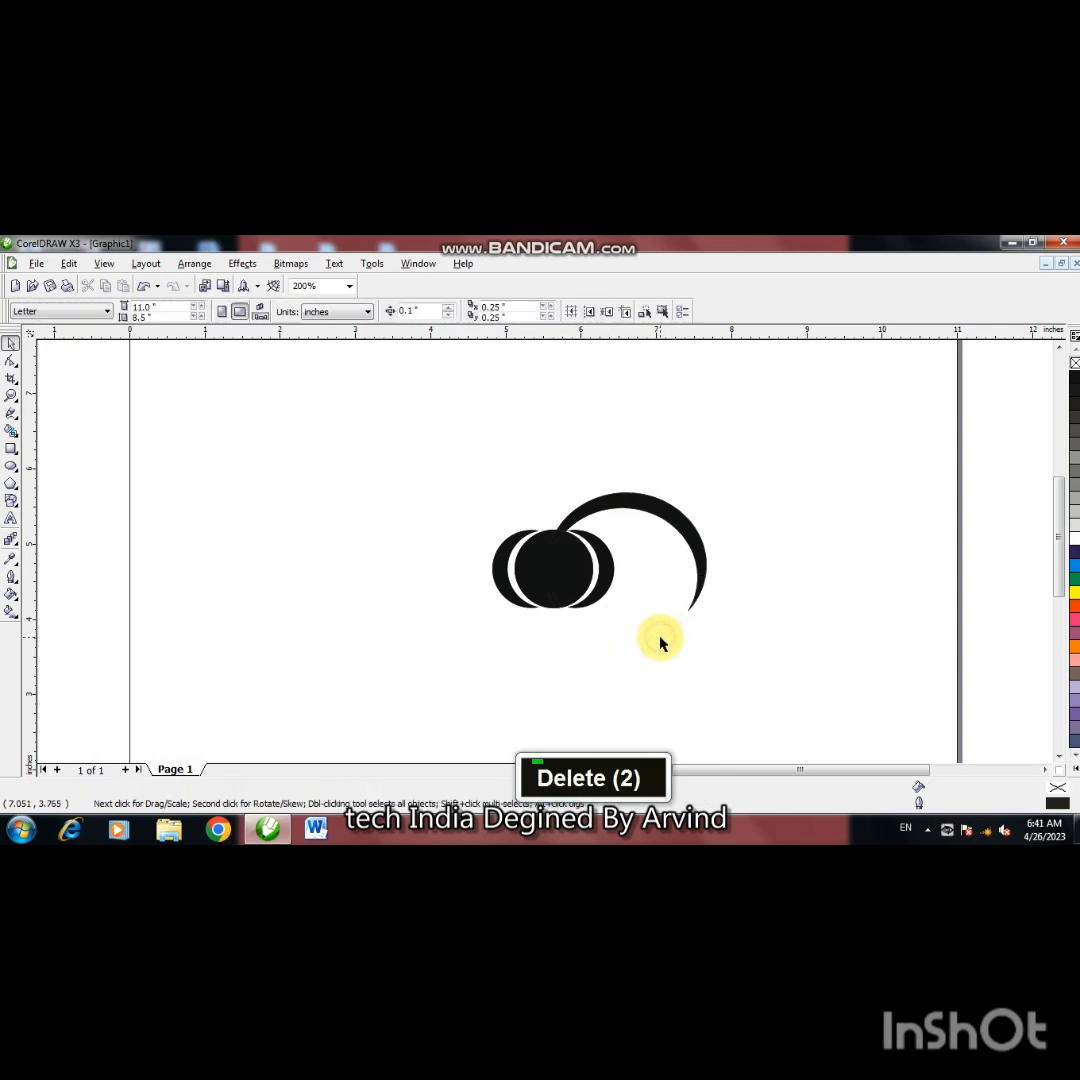
Rotate the black arc about 11.1 degrees, shift it slightly so it meets the circle's upper edge, and remove its outline.
{"action": "left_click", "coordinate": [661, 510]}
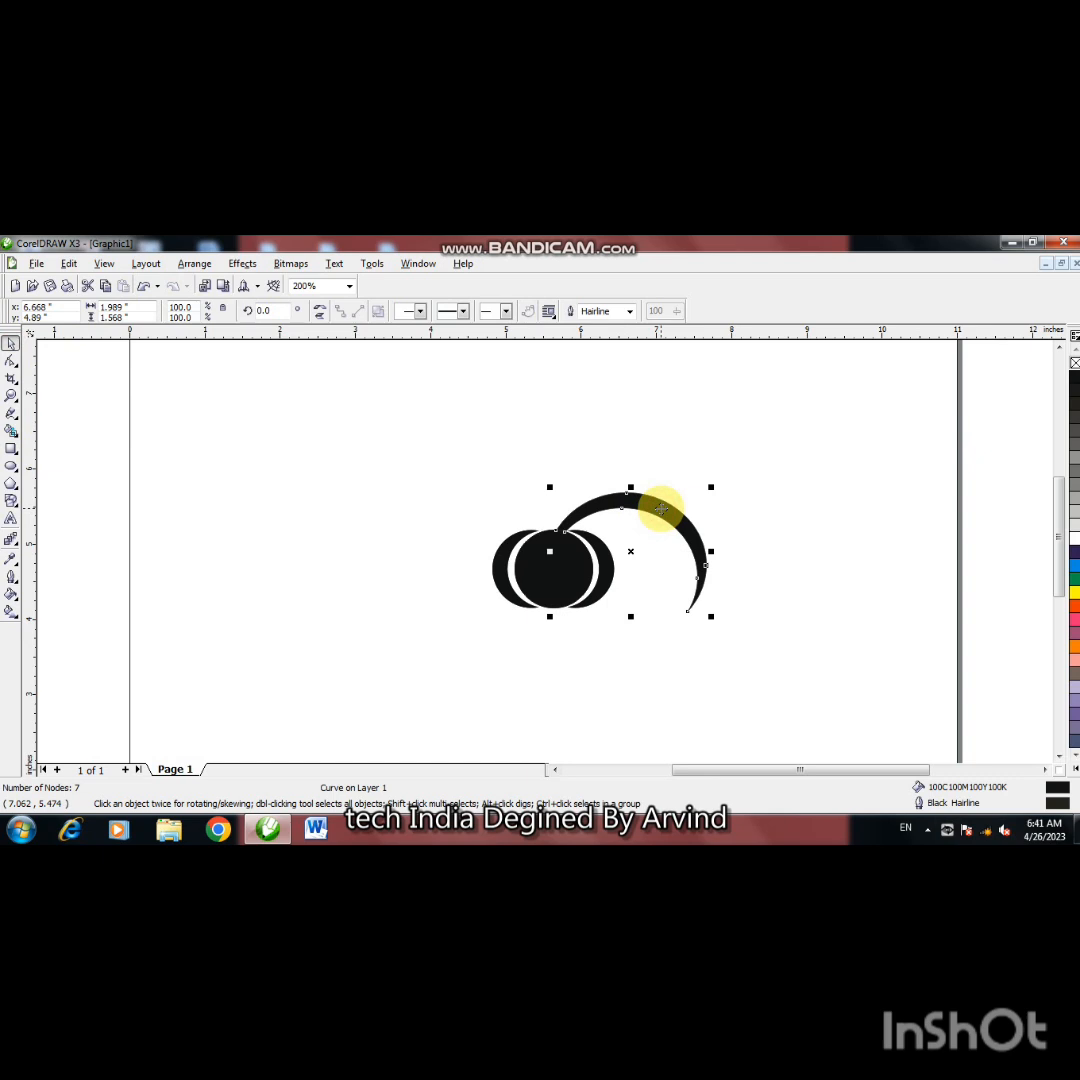
{"action": "left_click_drag", "start_coordinate": [661, 510], "coordinate": [654, 525]}
{"action": "key", "text": "ctrl+z"}
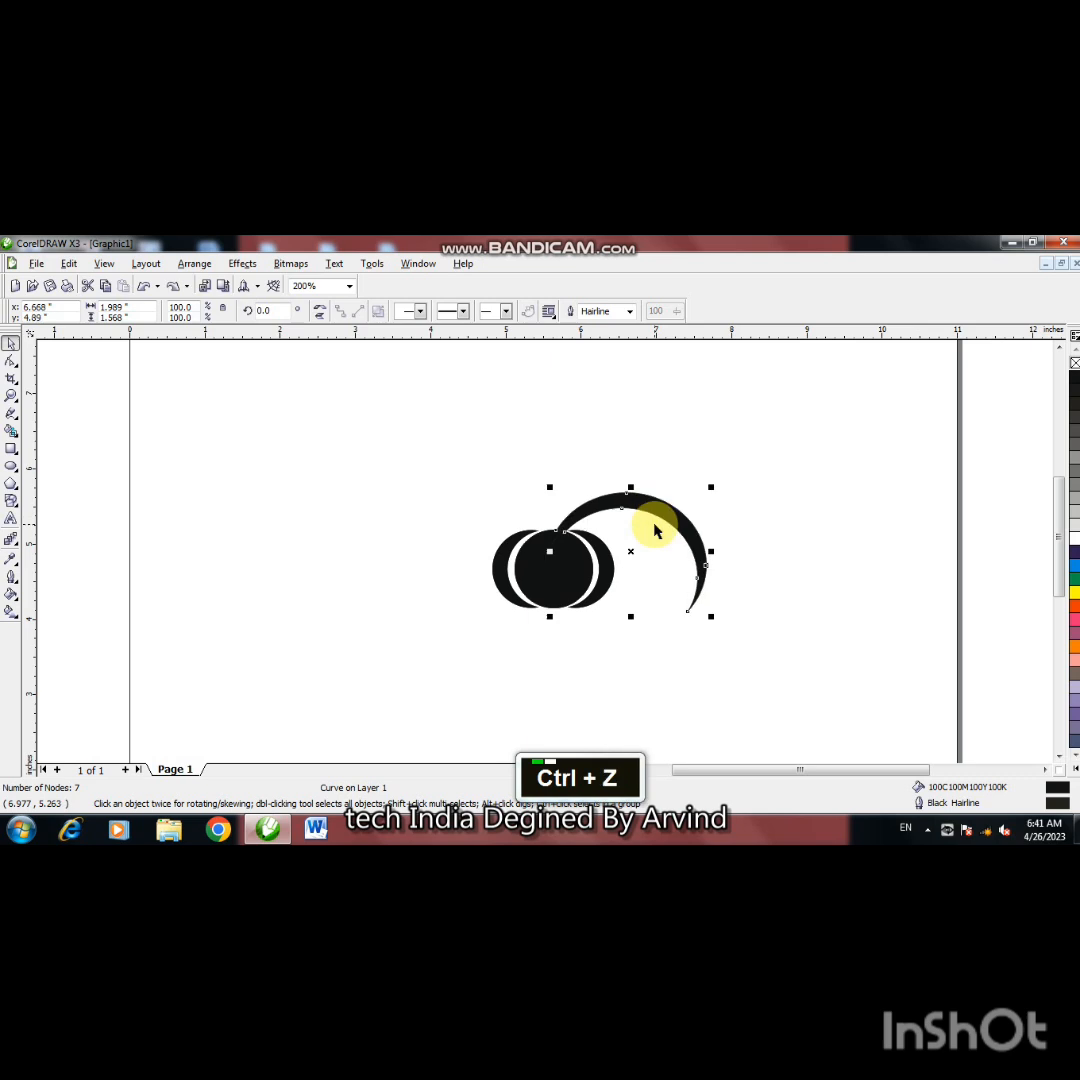
{"action": "left_click", "coordinate": [631, 550]}
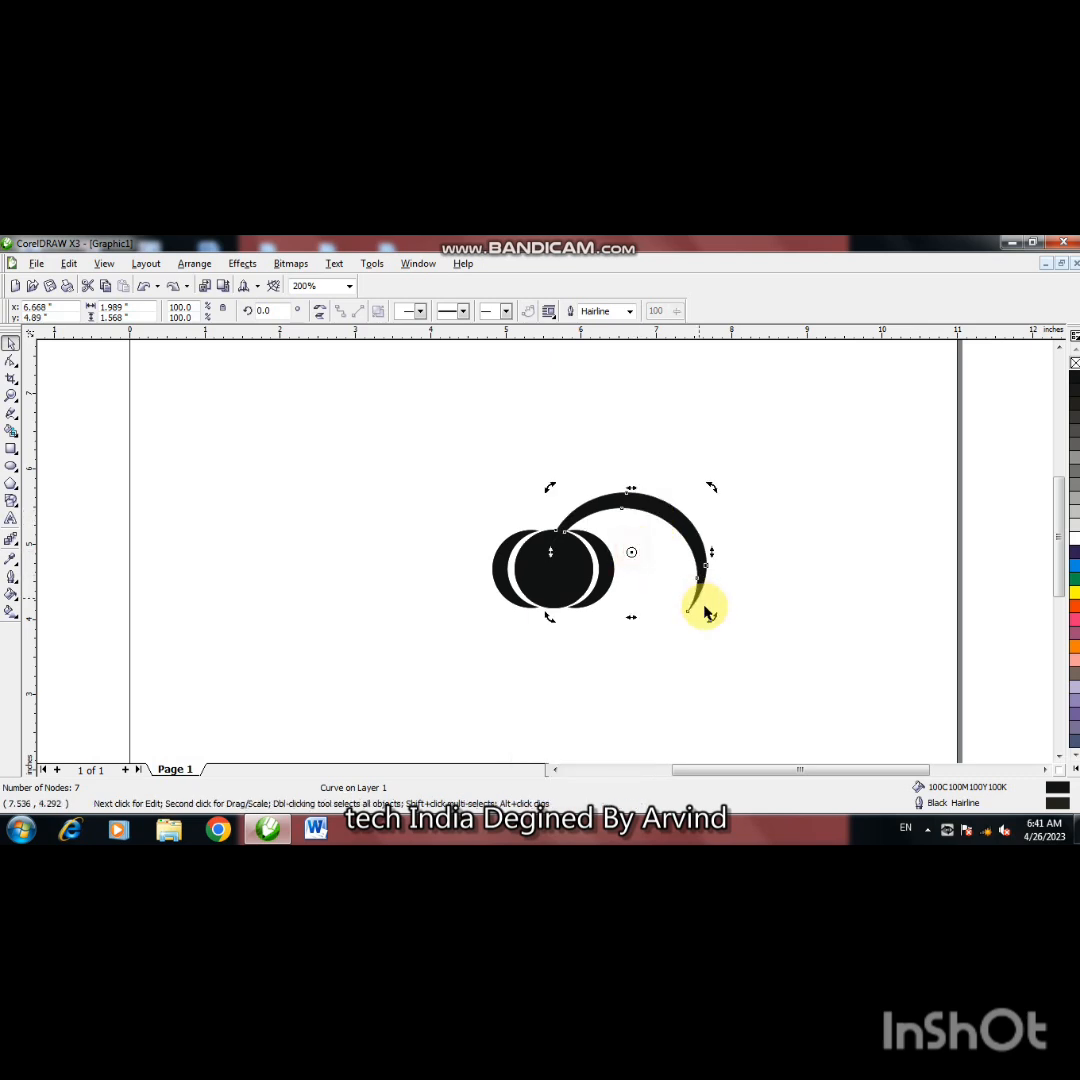
{"action": "left_click_drag", "start_coordinate": [711, 617], "coordinate": [711, 591]}
{"action": "mouse_move", "coordinate": [655, 508]}
{"action": "left_mouse_down"}
{"action": "mouse_move", "coordinate": [643, 505]}
{"action": "mouse_move", "coordinate": [650, 511]}
{"action": "left_mouse_up"}
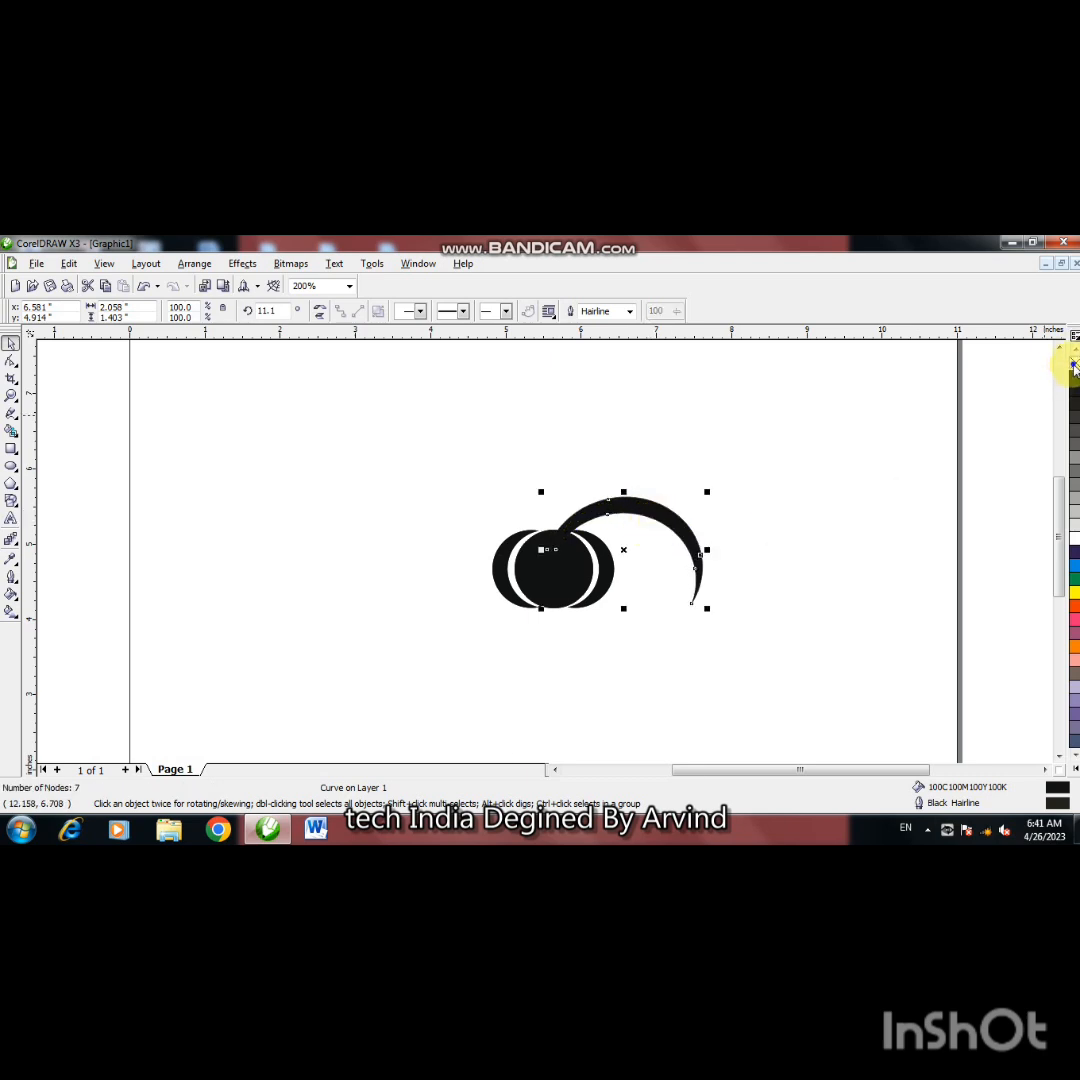
{"action": "right_click", "coordinate": [767, 494]}
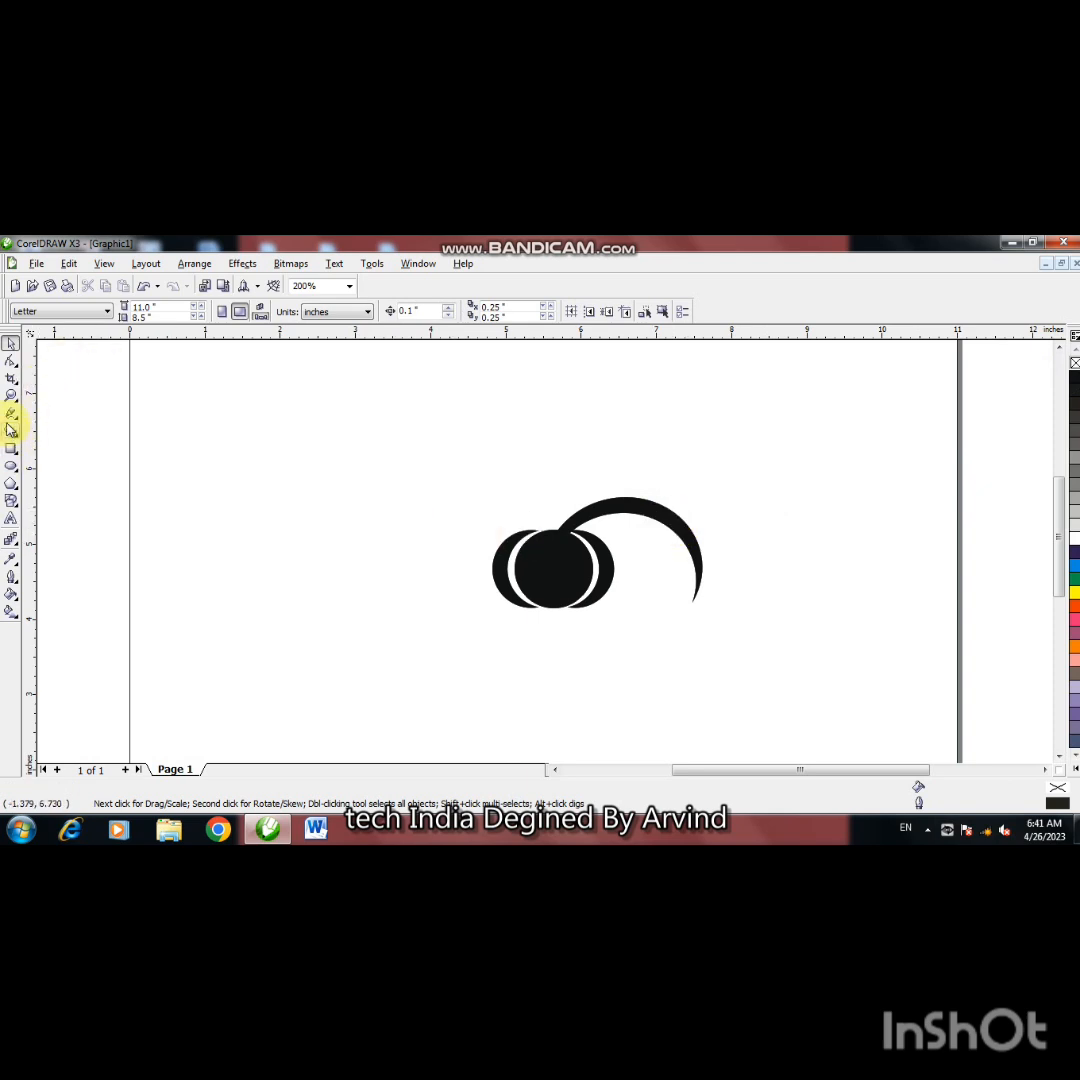
Draw a closed three-node Bezier triangle inside the arc, just right of the right crescent.
{"action": "left_click_drag", "start_coordinate": [16, 425], "coordinate": [52, 422]}
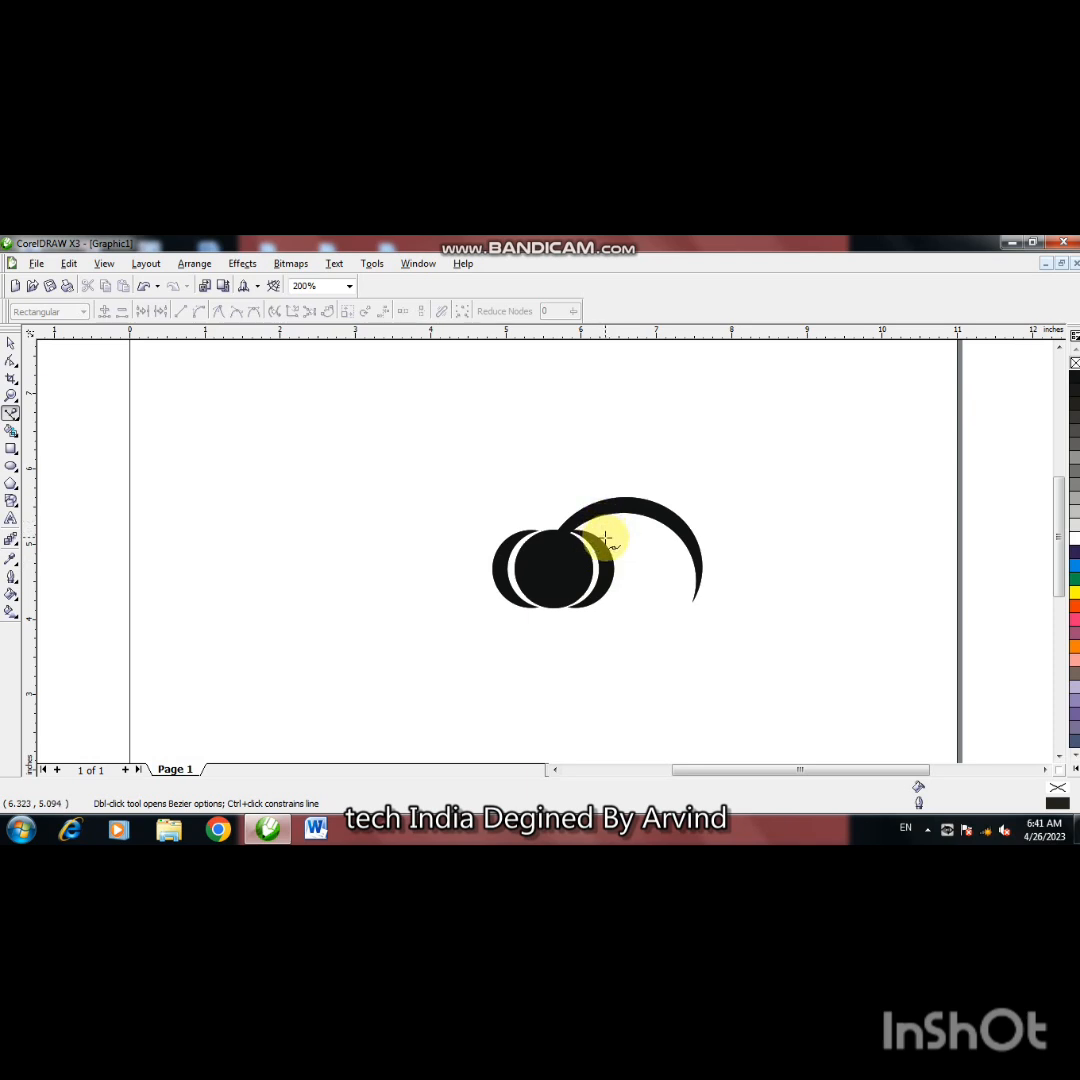
{"action": "left_click_drag", "start_coordinate": [612, 536], "coordinate": [621, 554]}
{"action": "left_click", "coordinate": [679, 564]}
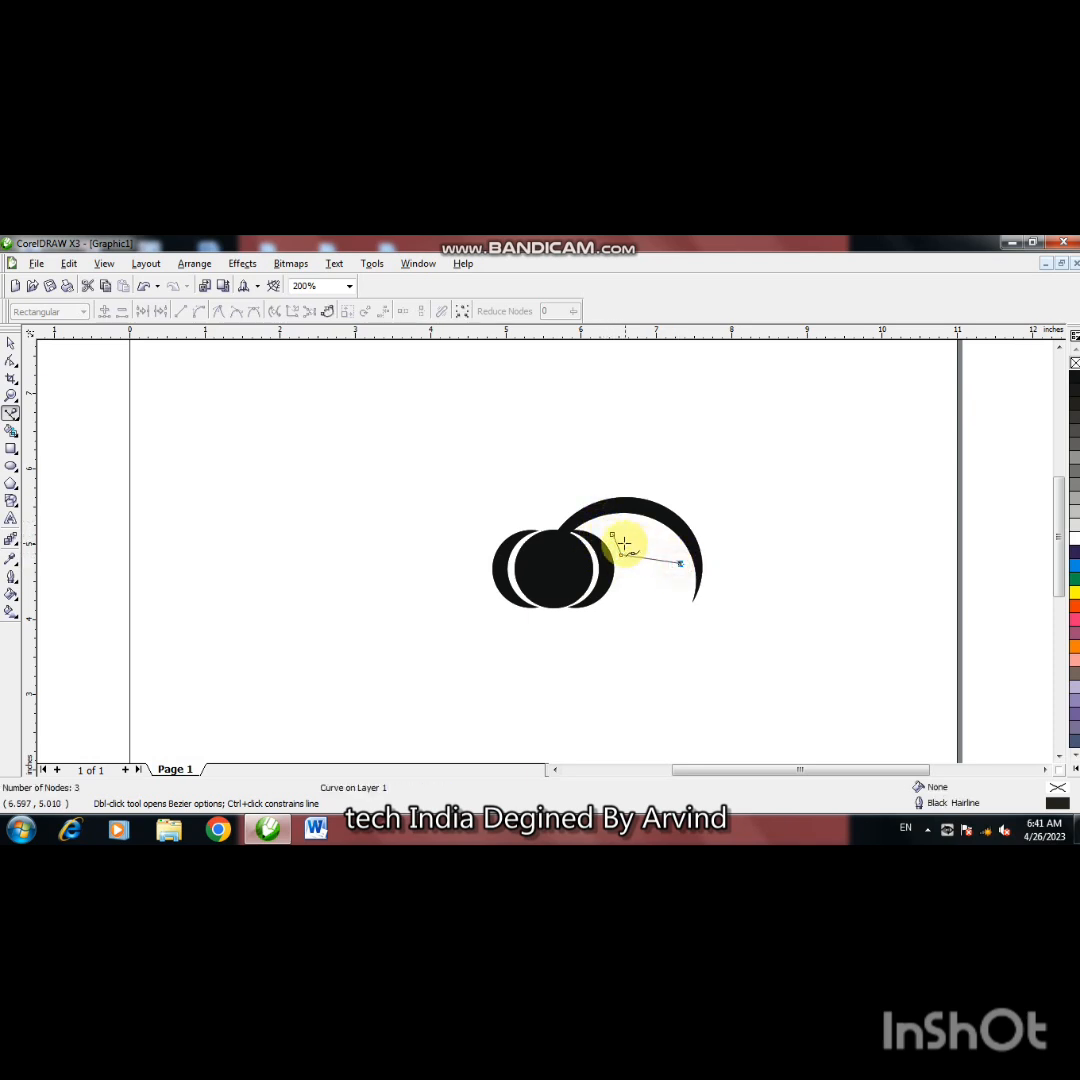
Convert the triangle's long upper and lower edges to curves and bow both upward, following the arc.
{"action": "left_click", "coordinate": [11, 360]}
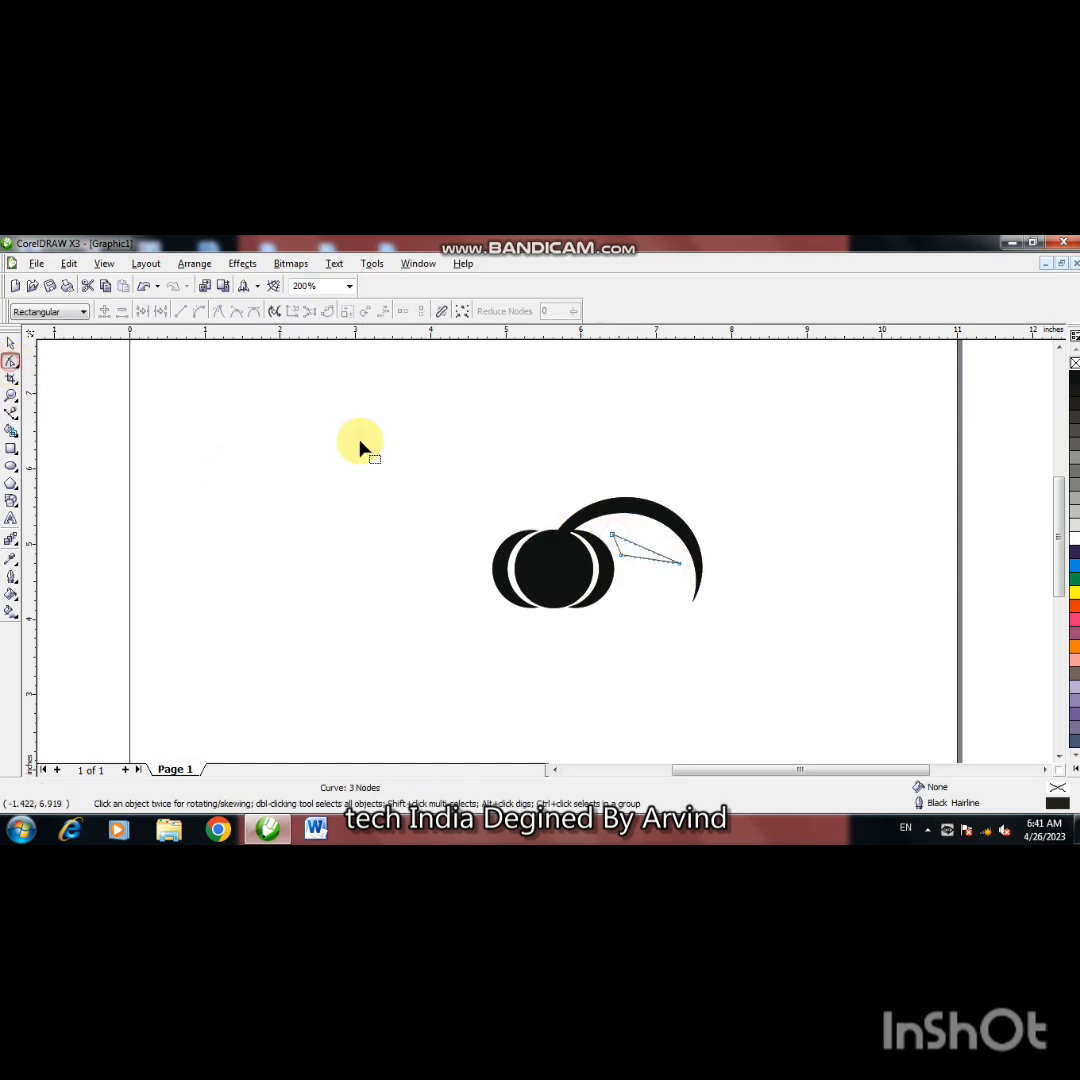
{"action": "right_click", "coordinate": [647, 553]}
{"action": "left_click", "coordinate": [682, 605]}
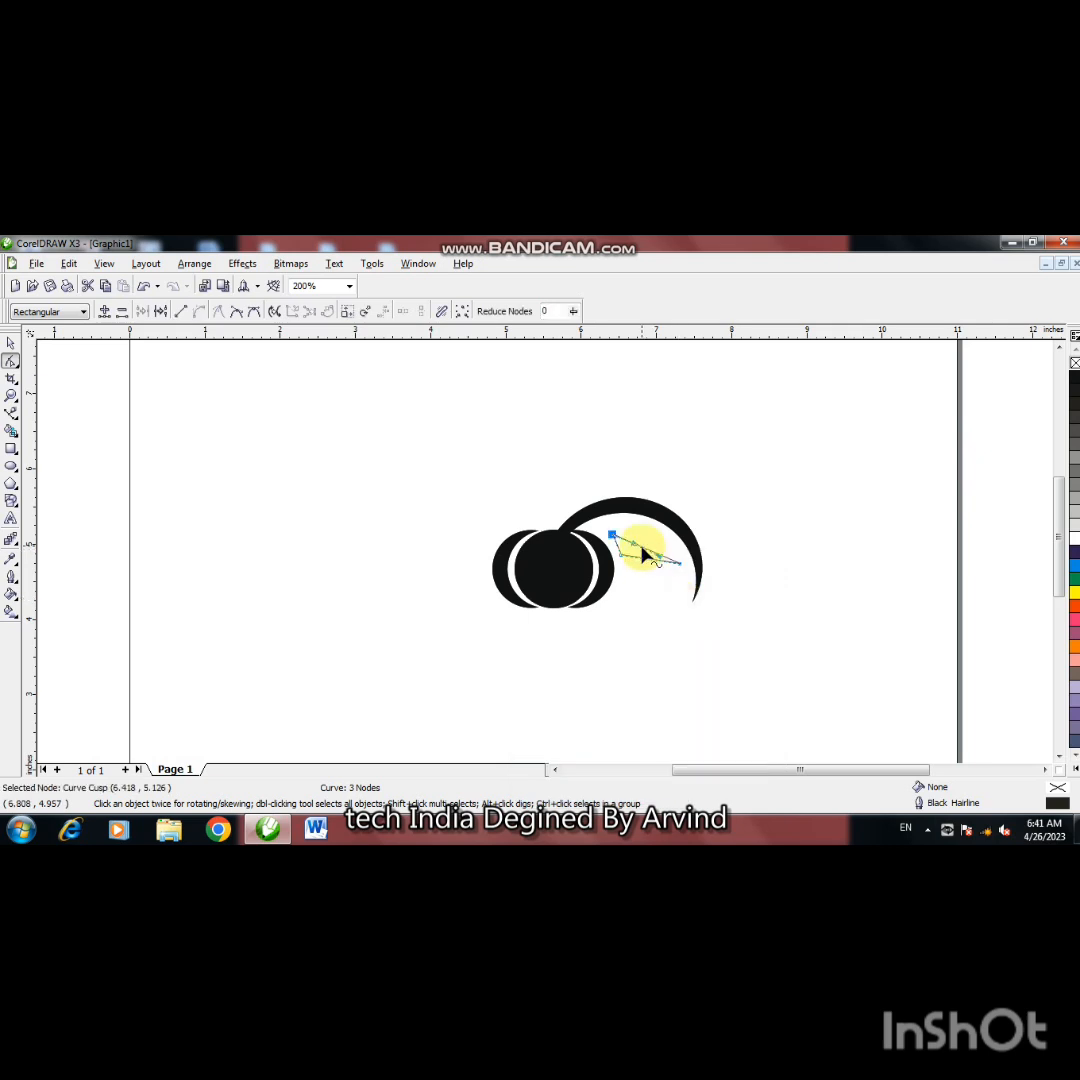
{"action": "left_click_drag", "start_coordinate": [644, 549], "coordinate": [671, 541]}
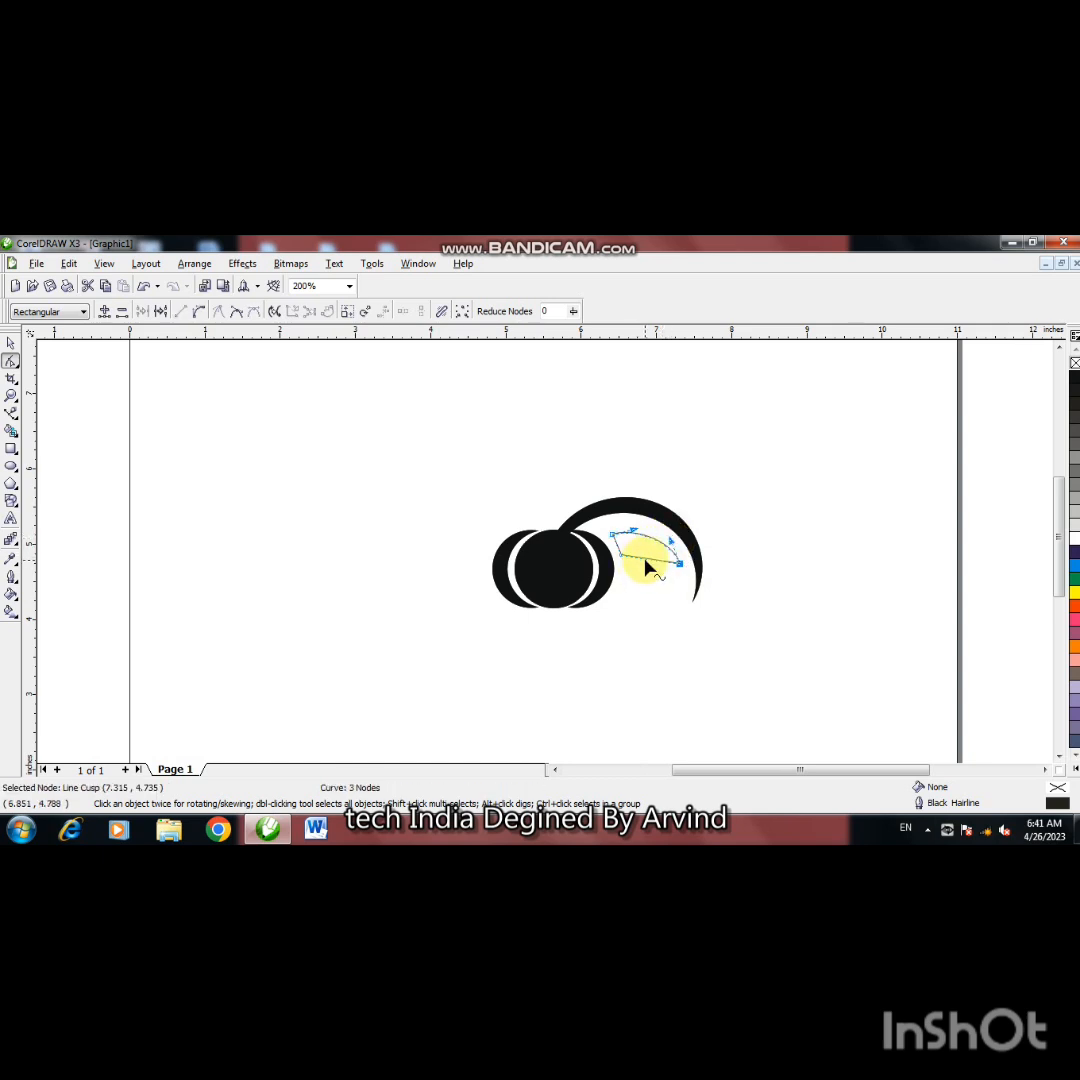
{"action": "right_click", "coordinate": [645, 562]}
{"action": "left_click", "coordinate": [672, 613]}
{"action": "left_click_drag", "start_coordinate": [640, 558], "coordinate": [668, 549]}
{"action": "left_click", "coordinate": [643, 570]}
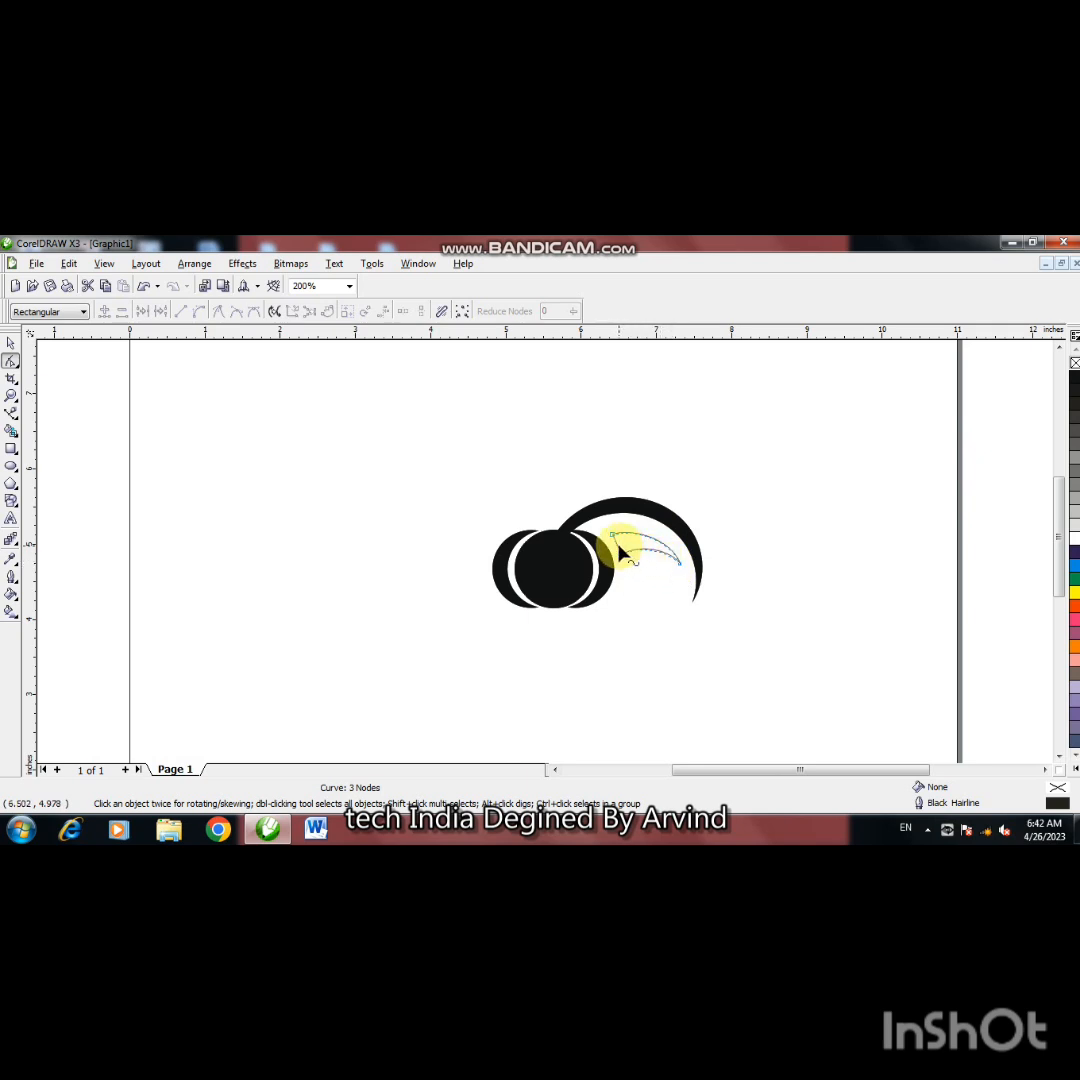
Convert the shape's short left edge to a curve and bow it inward, matching the right crescent's outer edge.
{"action": "key", "text": "F2"}
{"action": "left_click", "coordinate": [621, 549]}
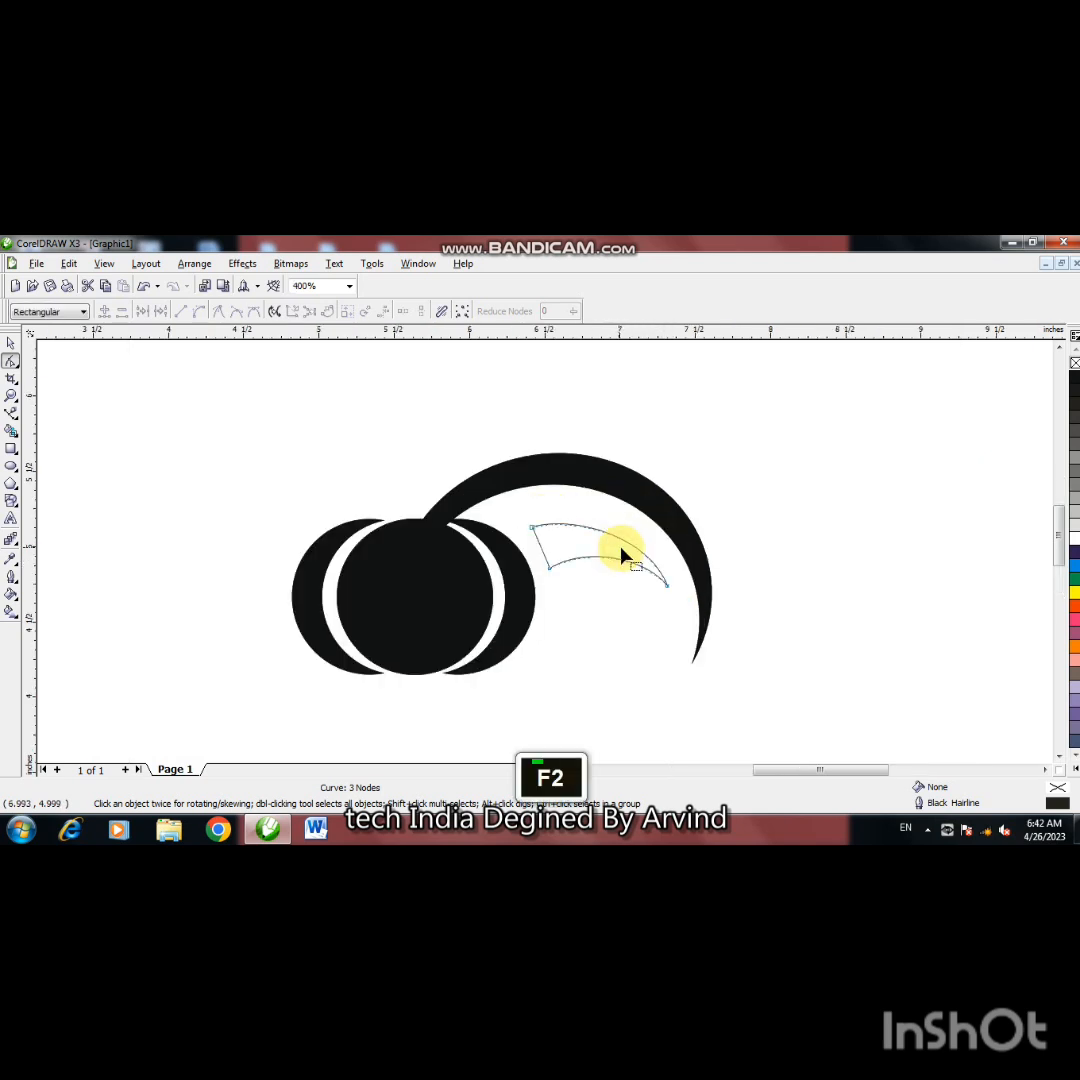
{"action": "right_click", "coordinate": [543, 553]}
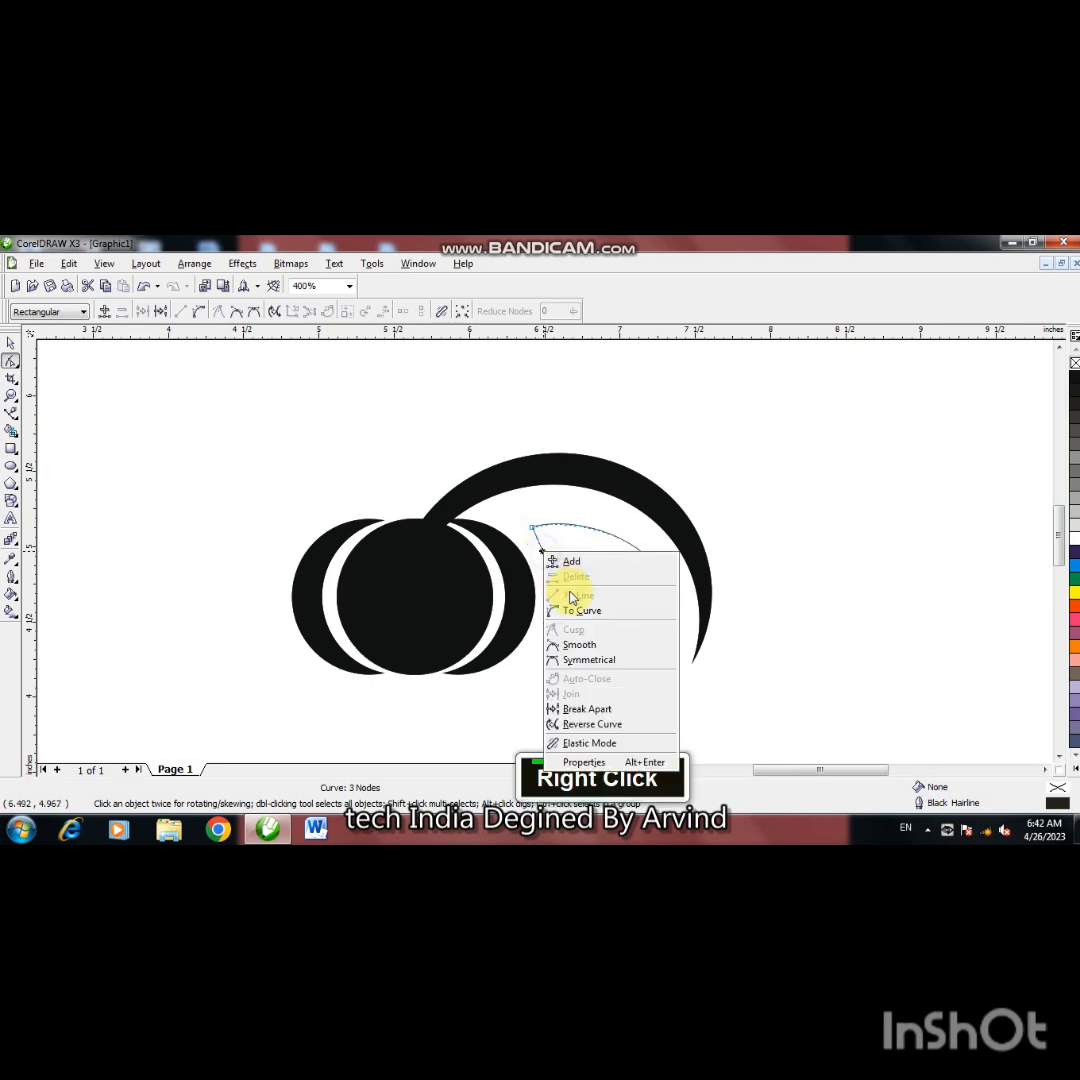
{"action": "left_click", "coordinate": [580, 610]}
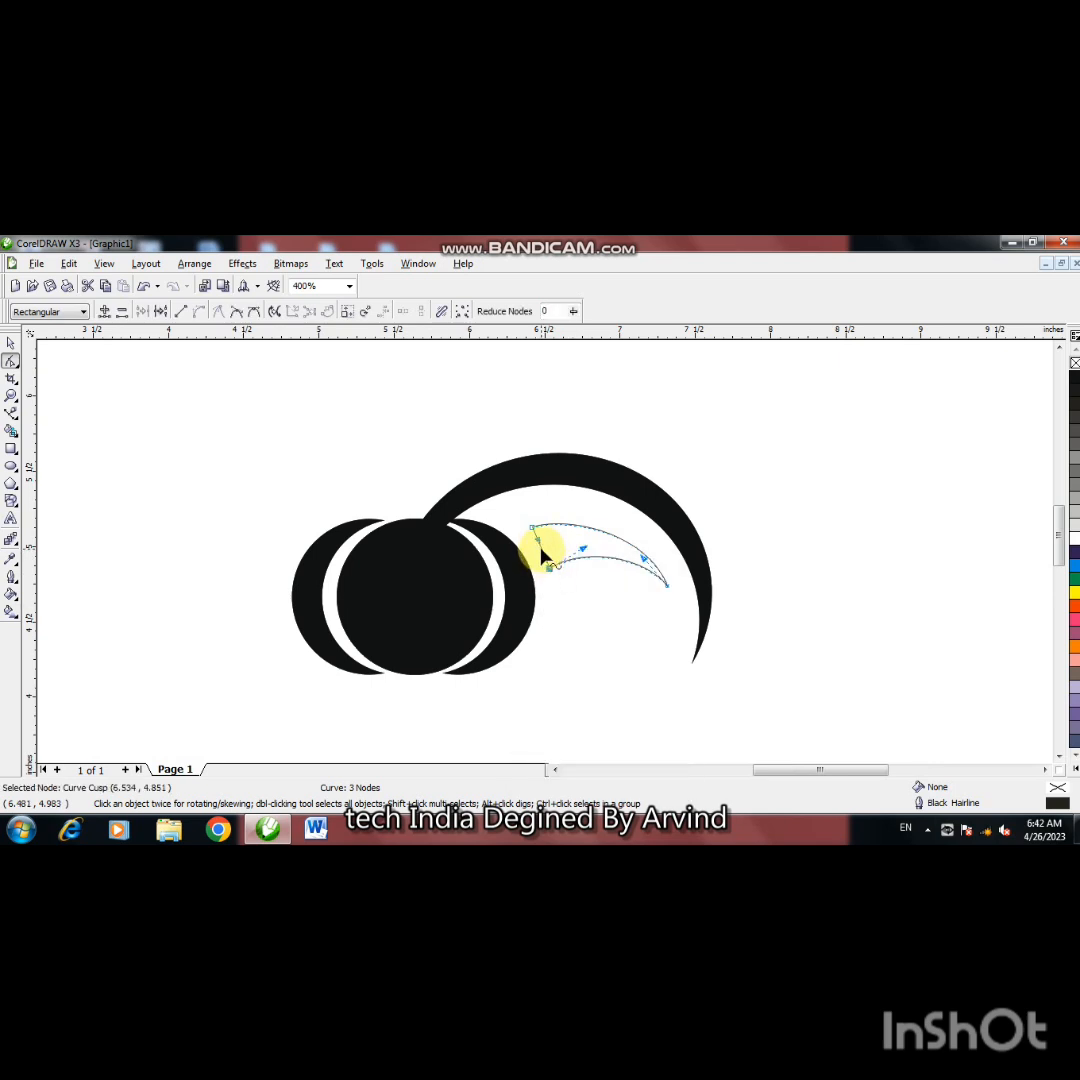
{"action": "left_click_drag", "start_coordinate": [545, 549], "coordinate": [550, 543]}
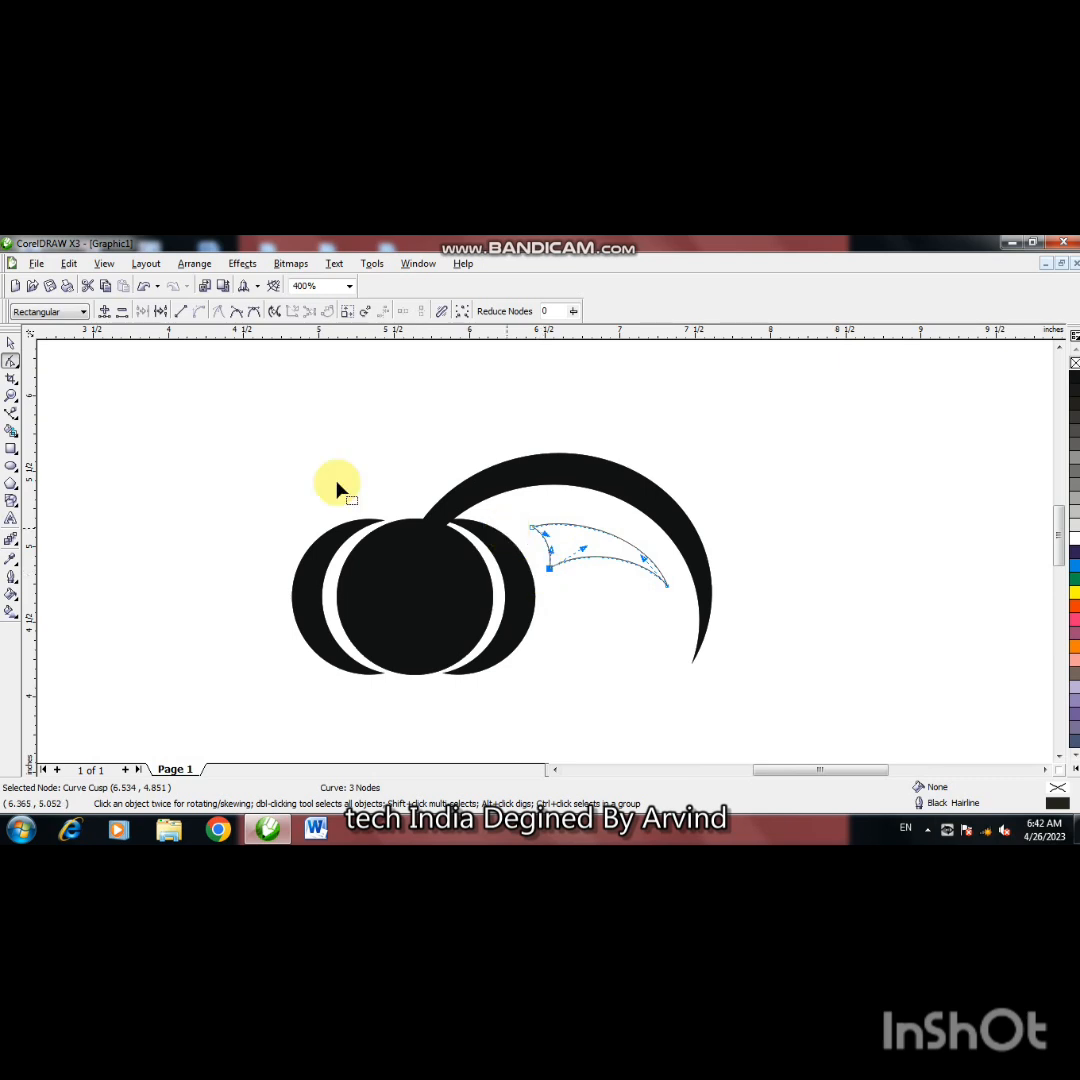
{"action": "left_click", "coordinate": [10, 342]}
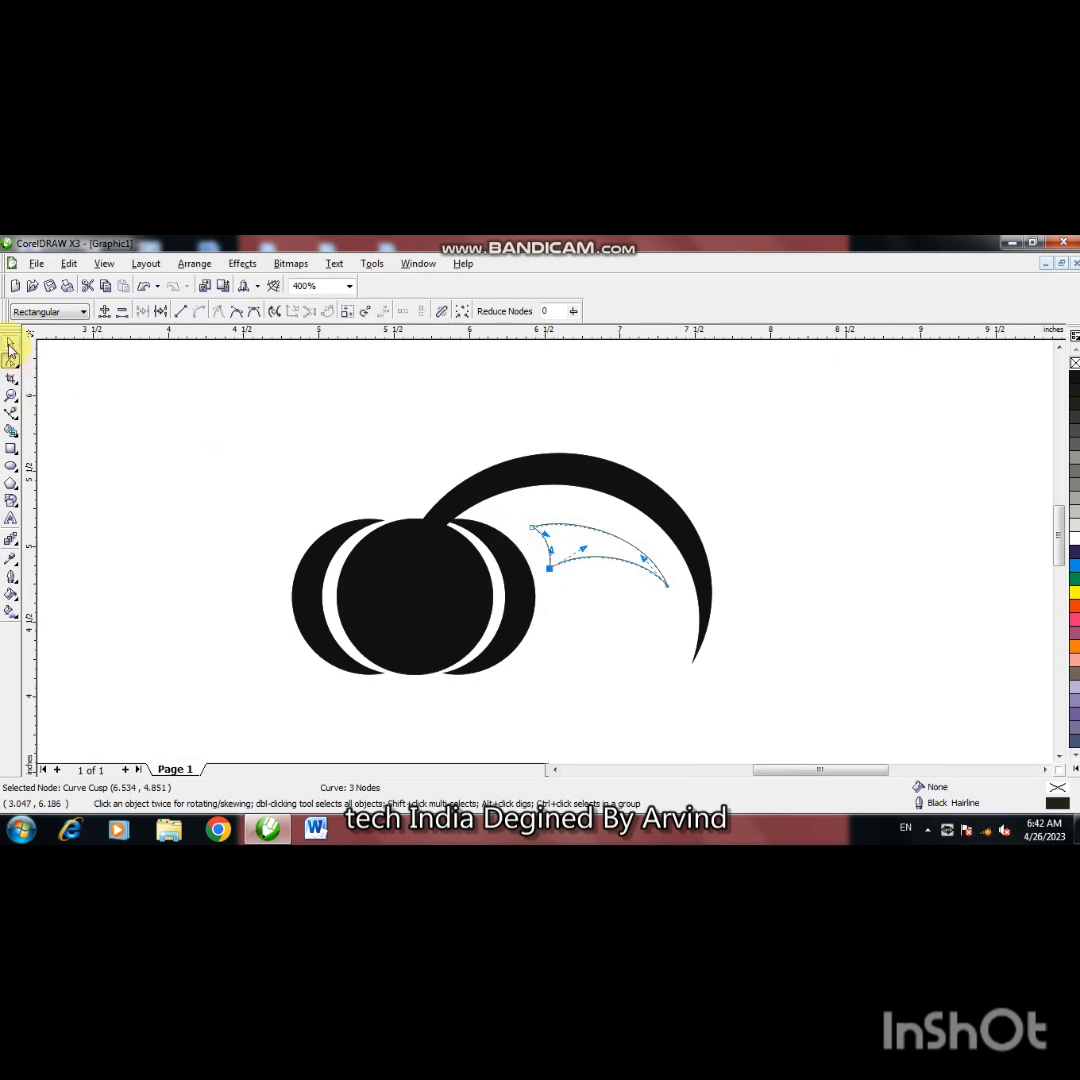
{"action": "left_click", "coordinate": [632, 636]}
Move the curved leaf shape slightly up and left, rotate it about 7.1 degrees, and deselect it.
{"action": "left_click", "coordinate": [578, 553]}
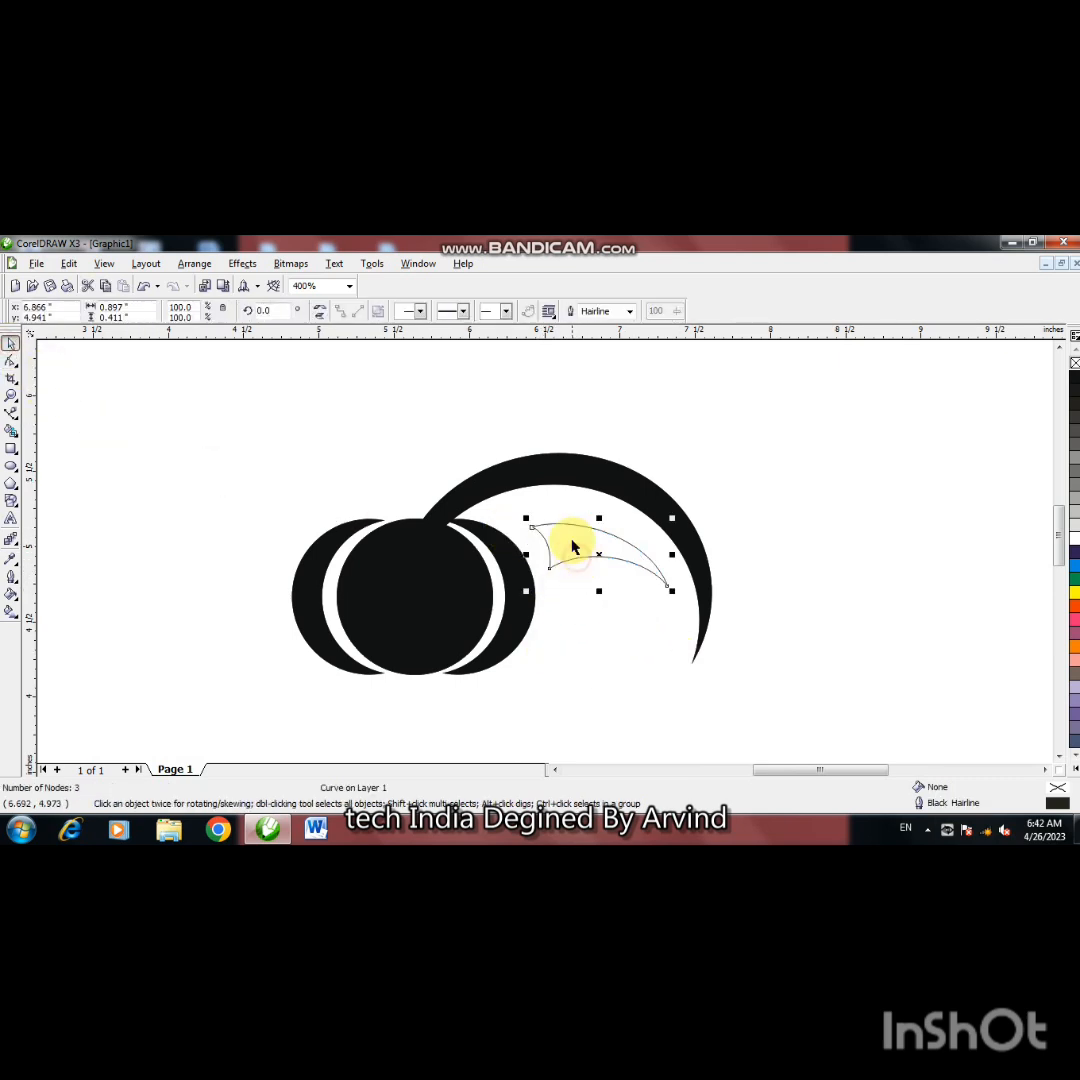
{"action": "left_click_drag", "start_coordinate": [596, 553], "coordinate": [587, 545]}
{"action": "left_click", "coordinate": [588, 546]}
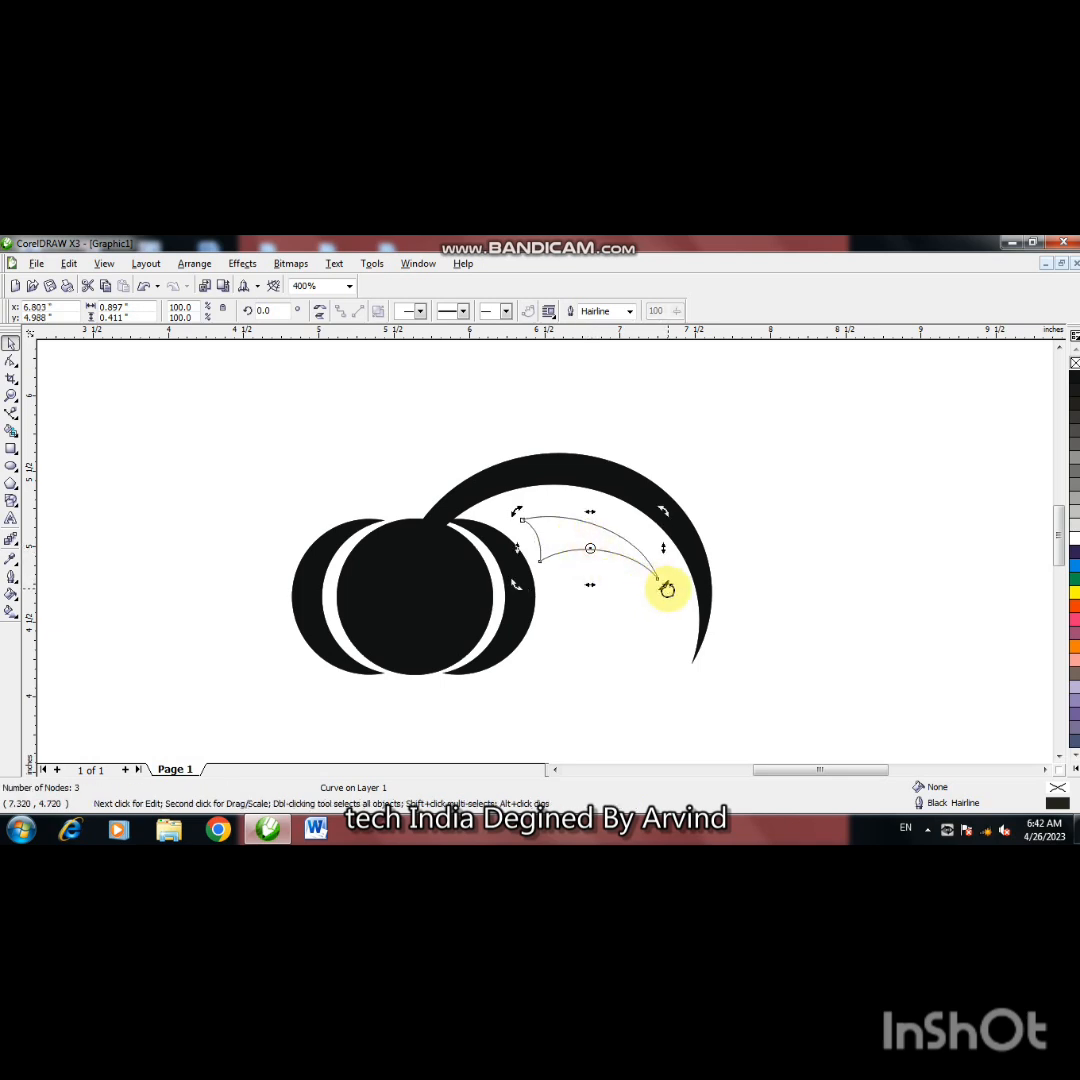
{"action": "left_click_drag", "start_coordinate": [663, 588], "coordinate": [665, 575]}
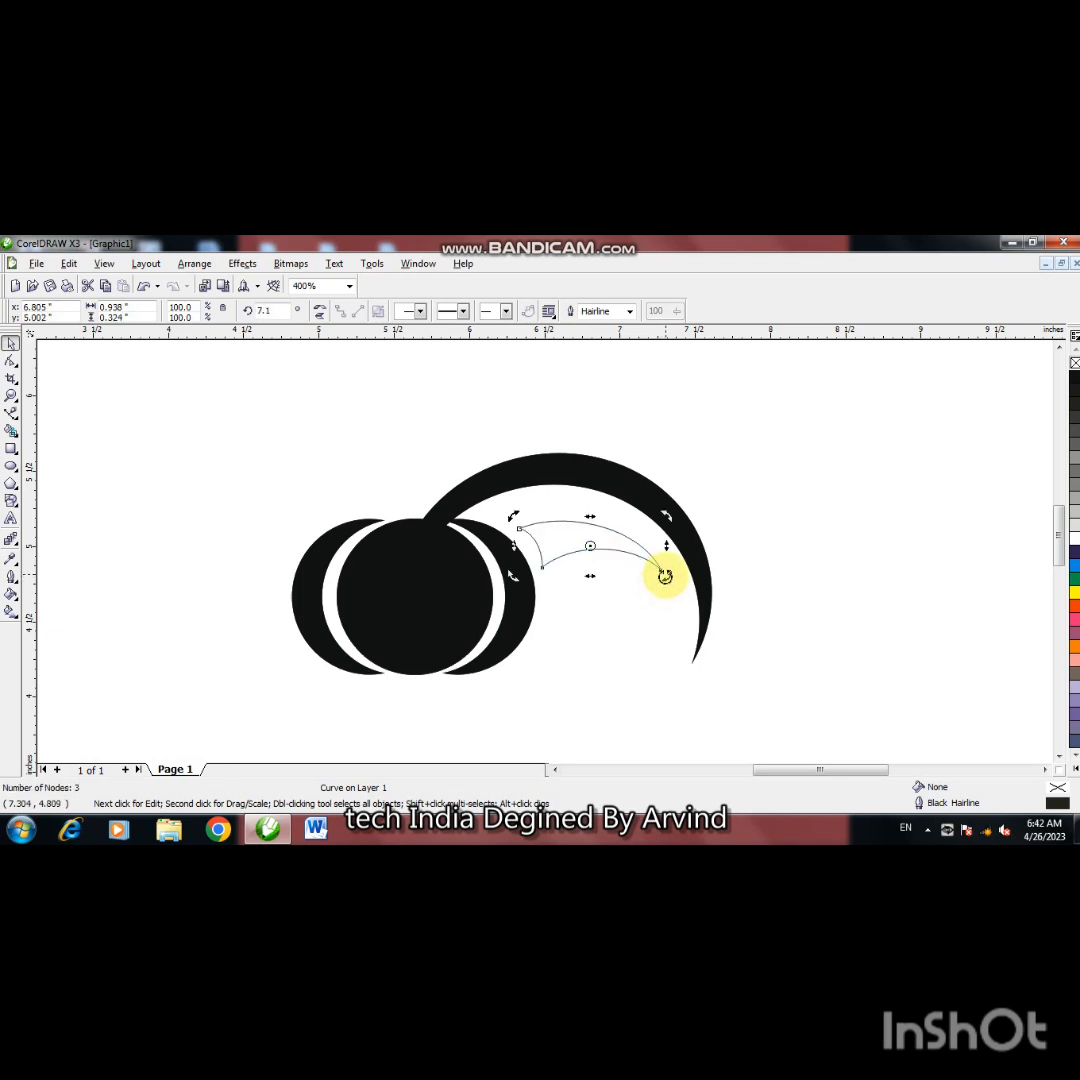
{"action": "left_click", "coordinate": [620, 605]}
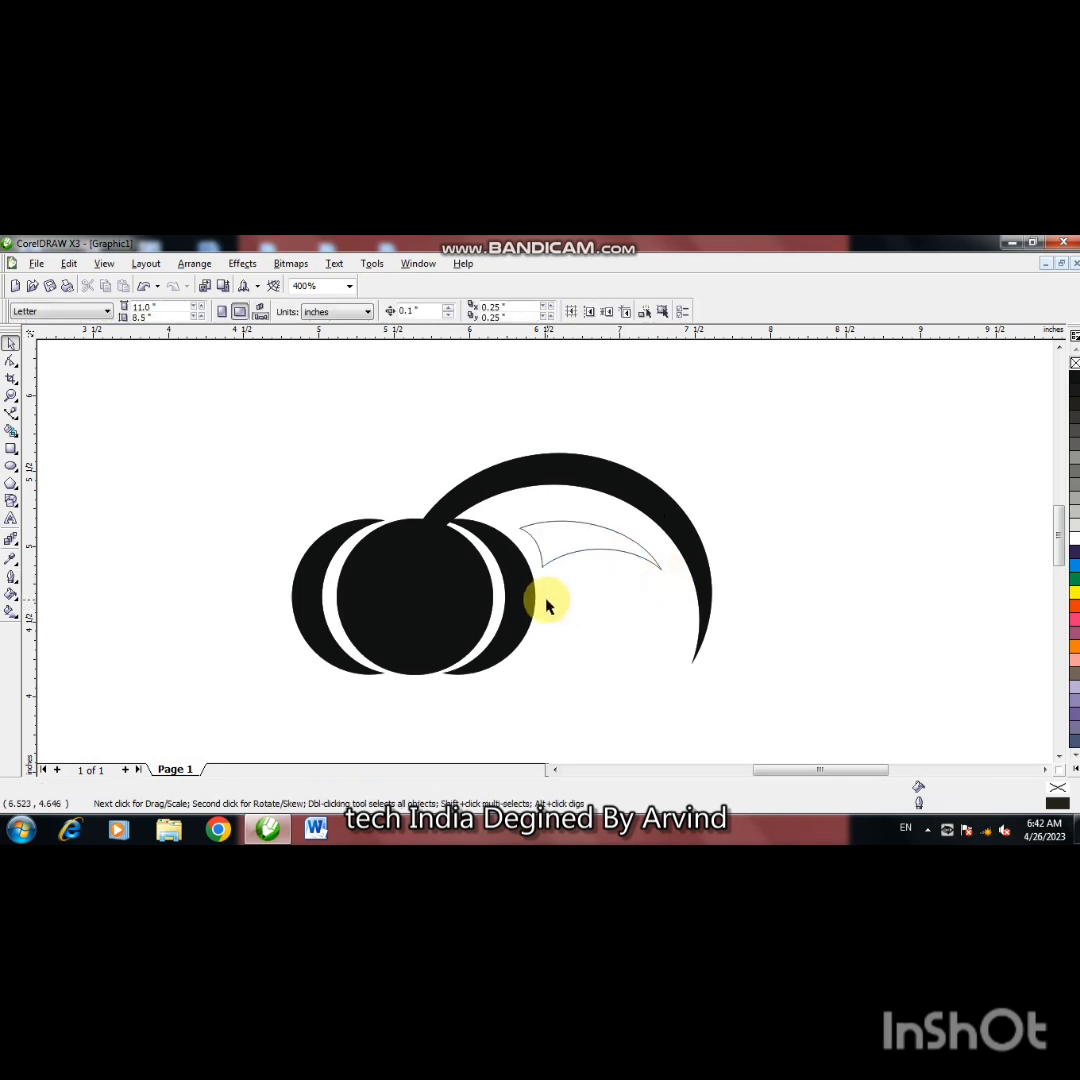
Draw a thin closed three-node Bezier triangle from the right crescent's lower edge to a point inside the arc's right end.
{"action": "left_click", "coordinate": [11, 413]}
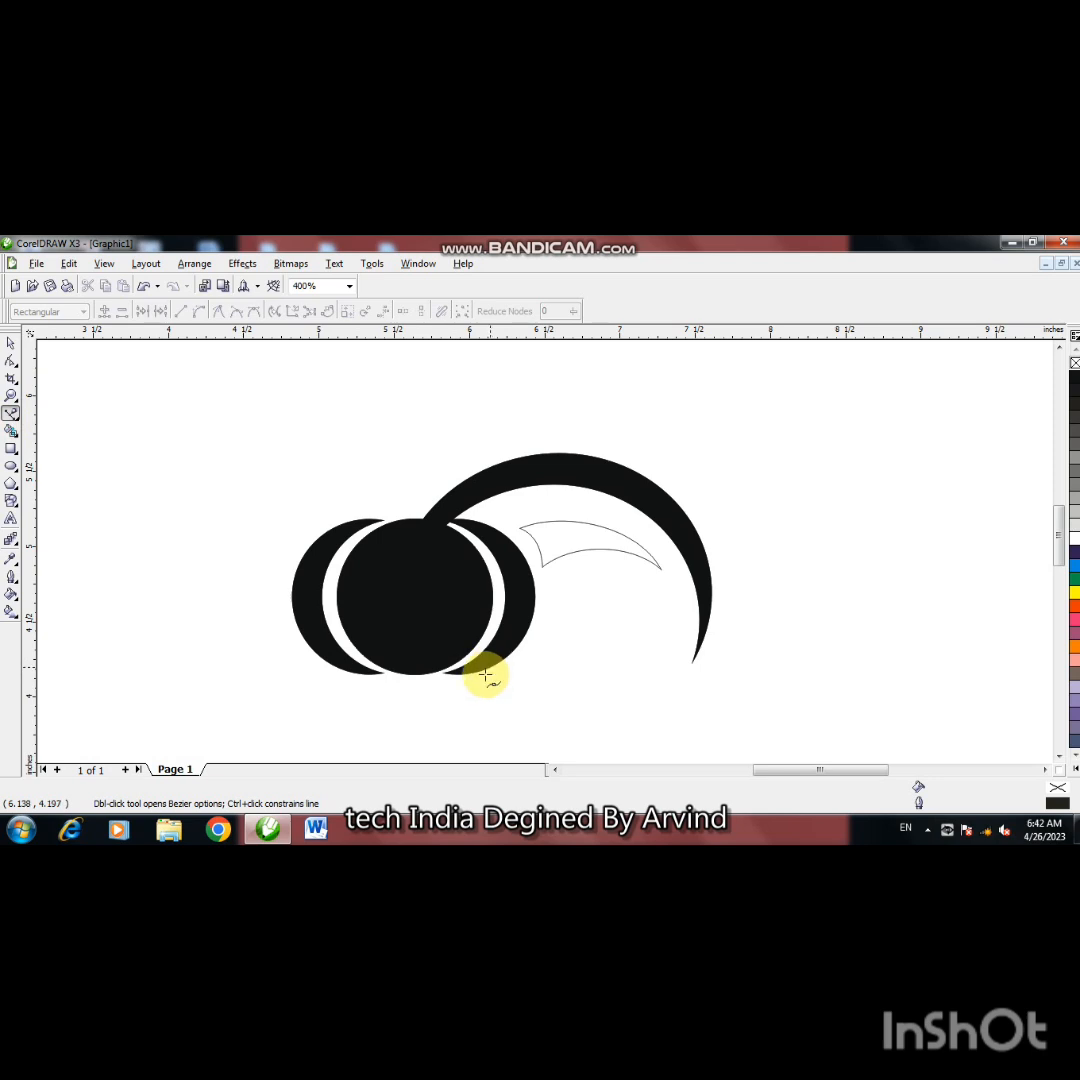
{"action": "left_click", "coordinate": [485, 670]}
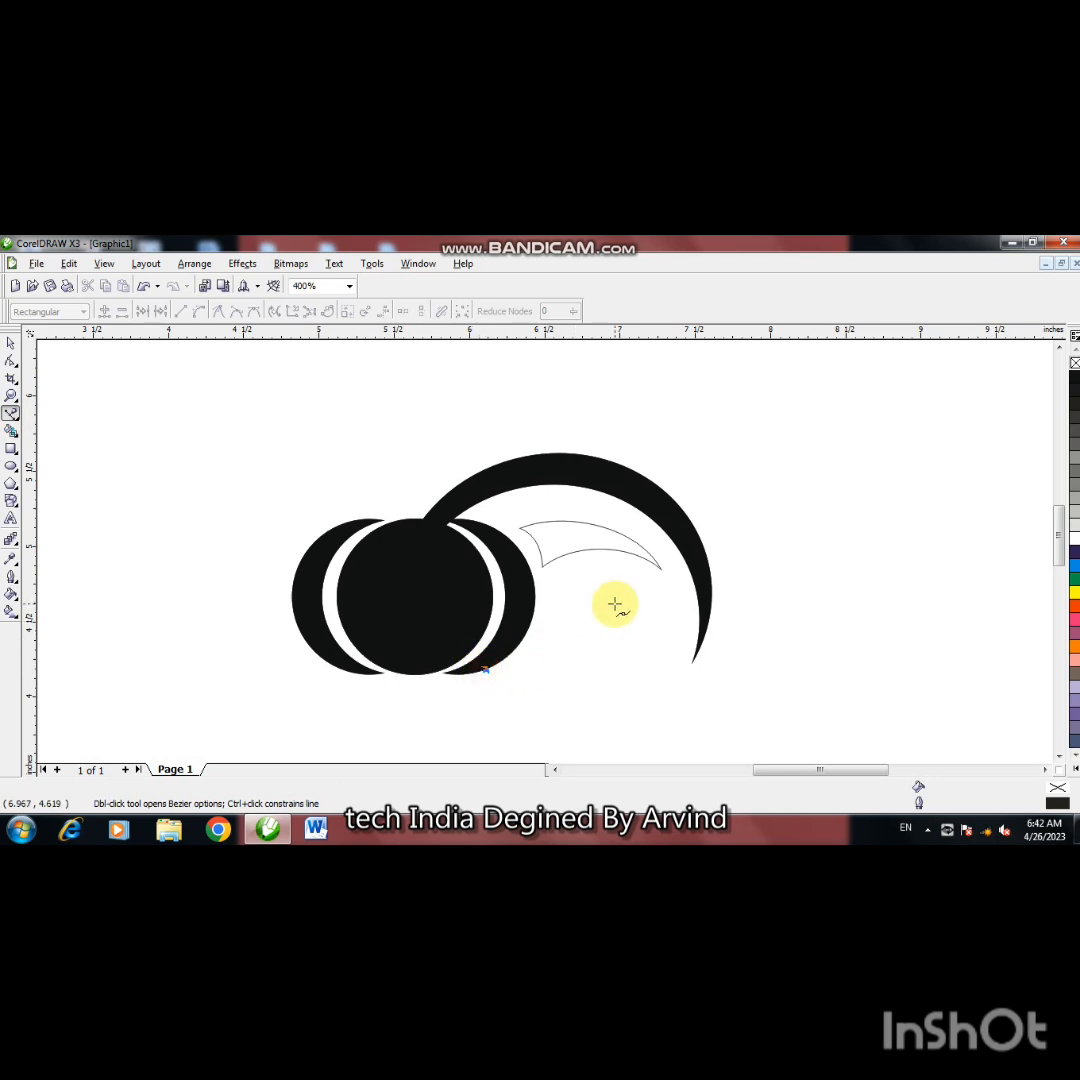
{"action": "left_click", "coordinate": [669, 604]}
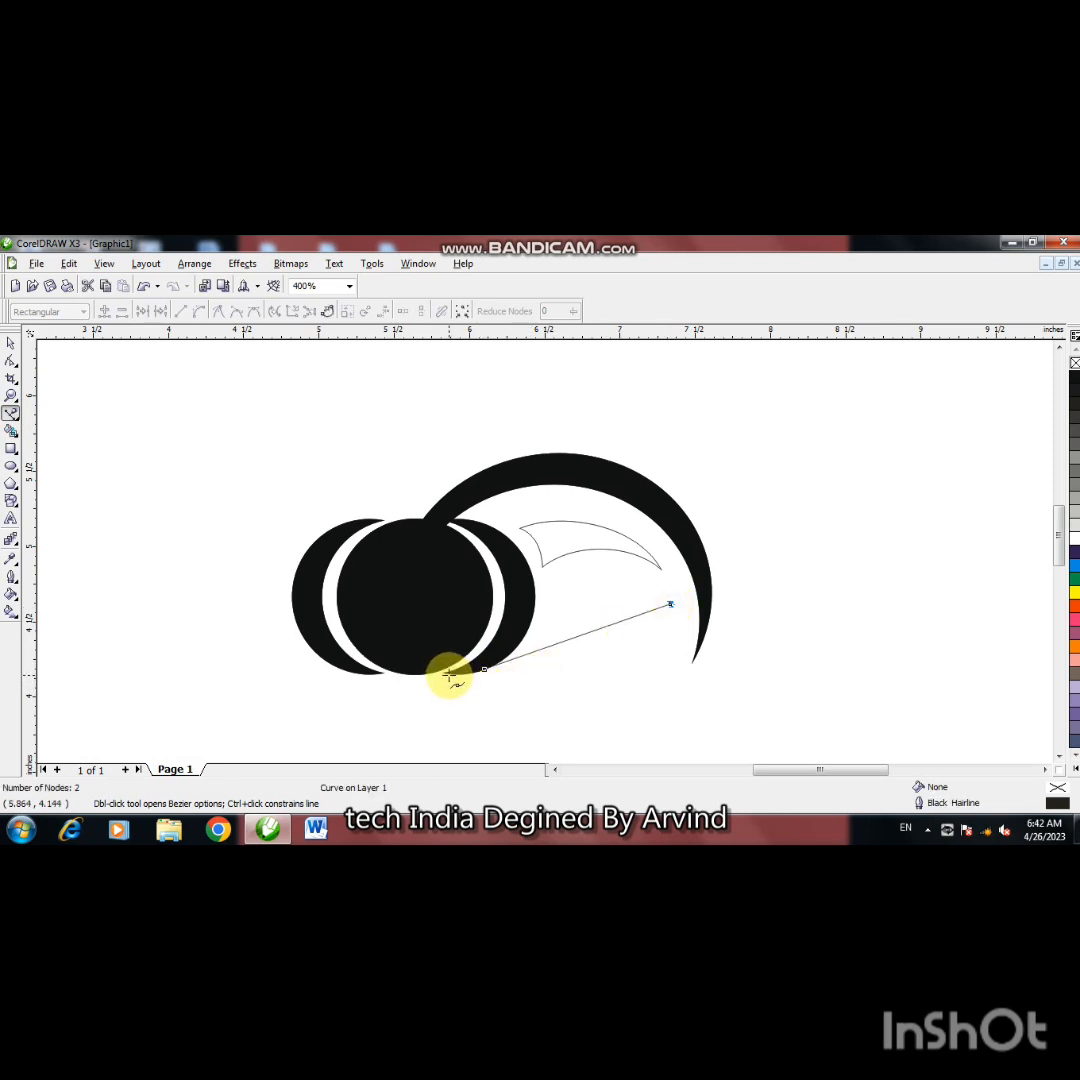
{"action": "left_click", "coordinate": [448, 675]}
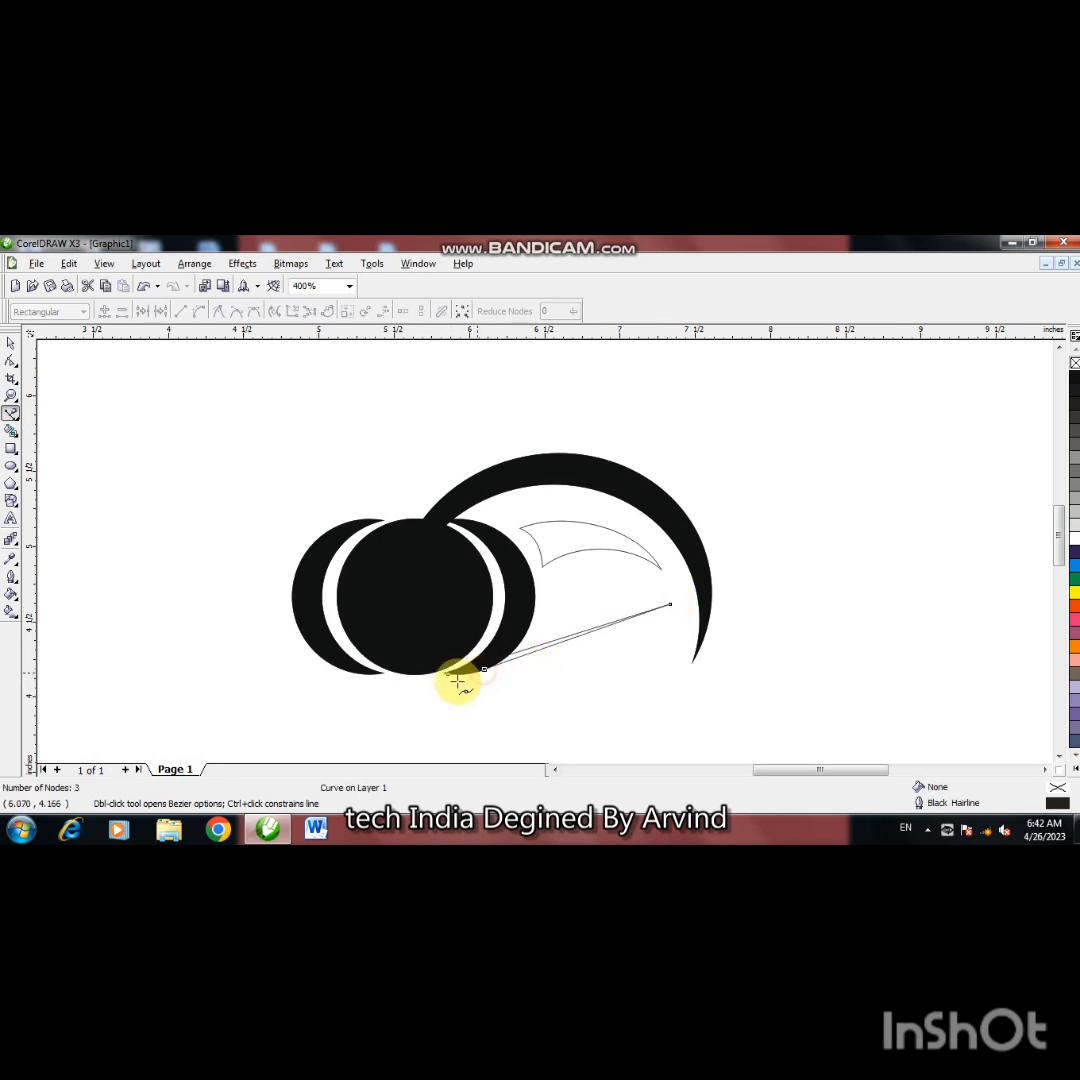
Convert the edge from the thin triangle's lower-left node to its right tip into a curve and bend it into an S shape.
{"action": "left_click", "coordinate": [11, 360]}
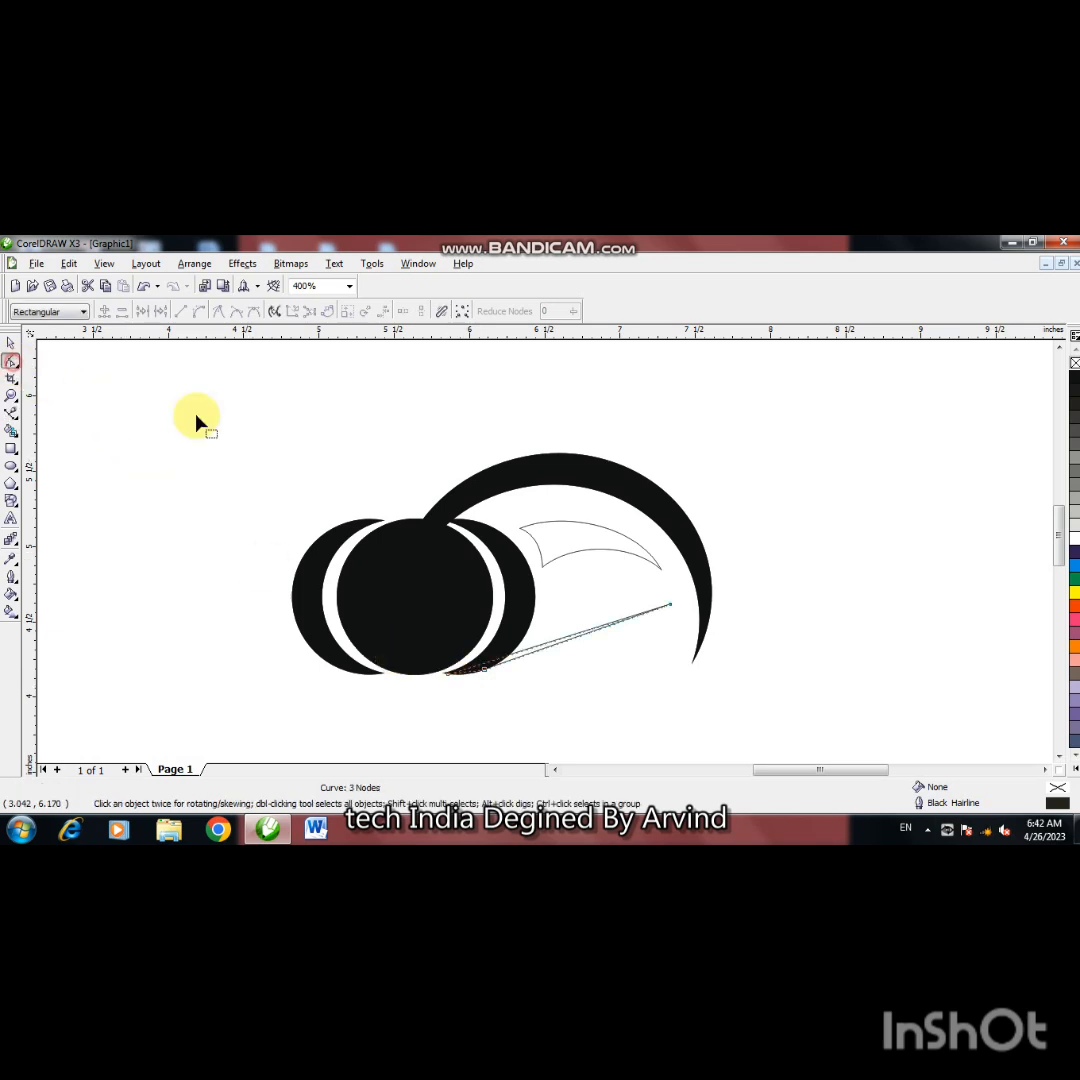
{"action": "right_click", "coordinate": [567, 637]}
{"action": "left_click", "coordinate": [633, 476]}
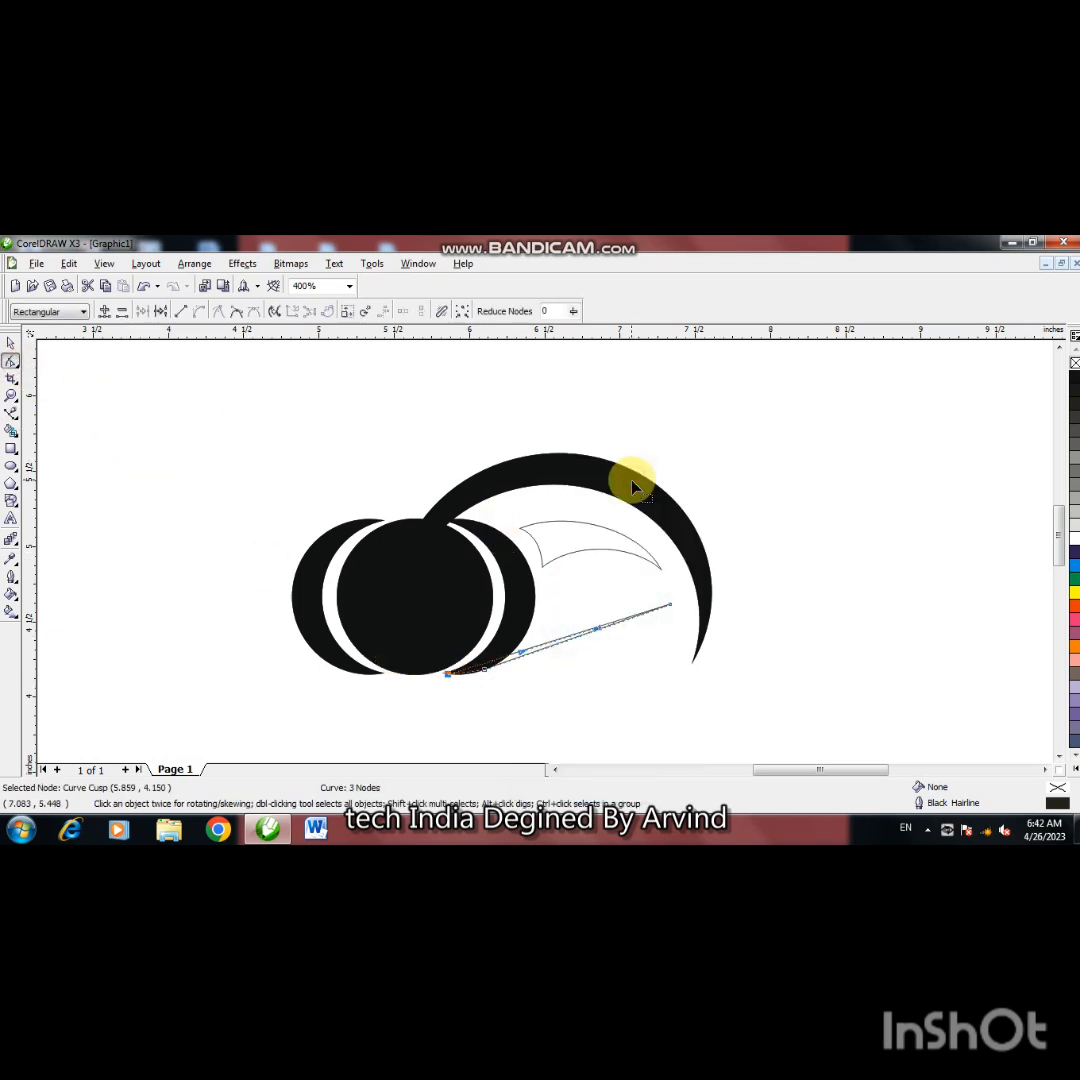
{"action": "left_click_drag", "start_coordinate": [522, 653], "coordinate": [540, 745]}
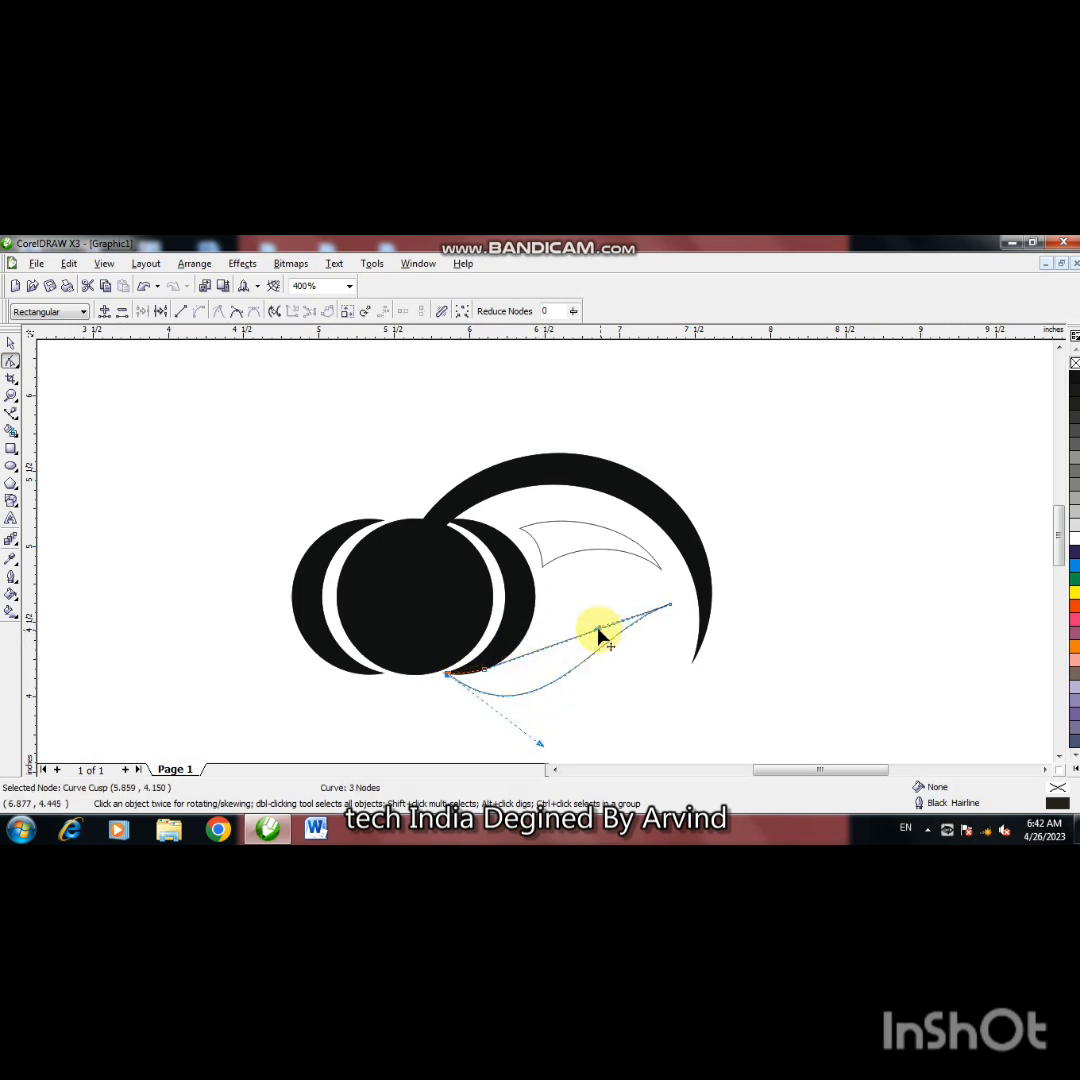
{"action": "left_click_drag", "start_coordinate": [598, 634], "coordinate": [588, 579]}
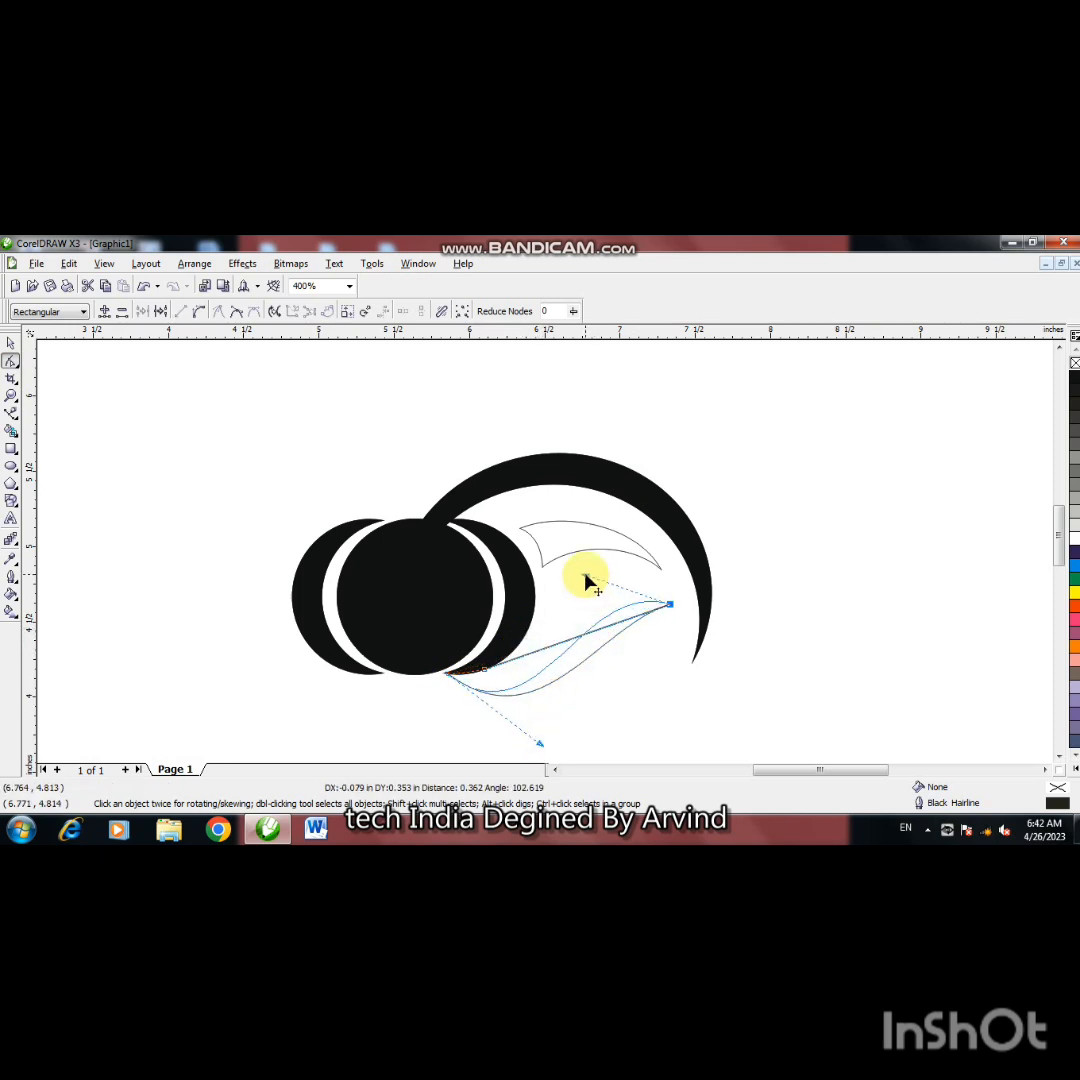
Convert the thin triangle's other long edge to a curve and bend it into a matching S above the first.
{"action": "right_click", "coordinate": [603, 632]}
{"action": "left_click", "coordinate": [638, 466]}
{"action": "left_click_drag", "start_coordinate": [541, 655], "coordinate": [509, 697]}
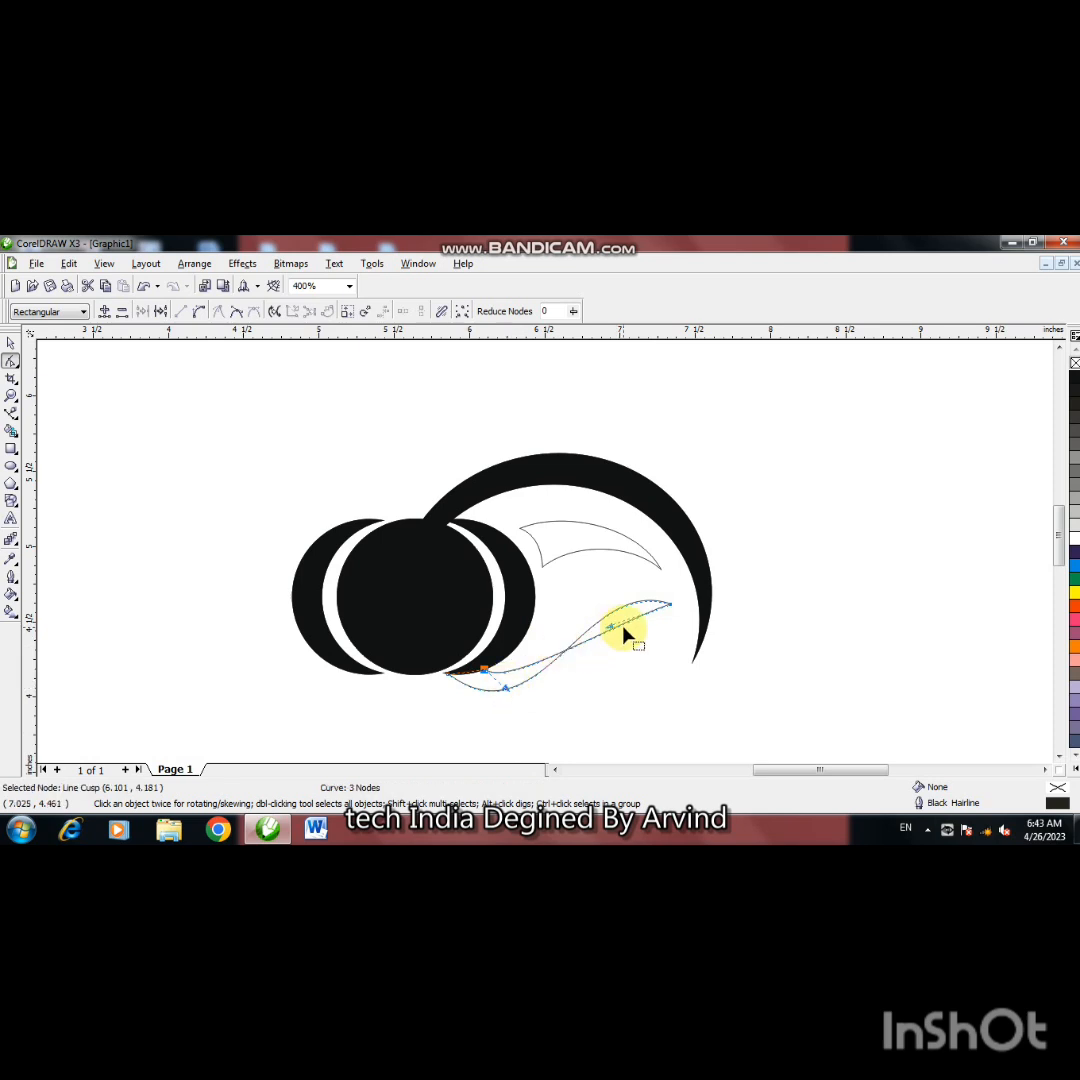
{"action": "left_click_drag", "start_coordinate": [612, 632], "coordinate": [603, 571]}
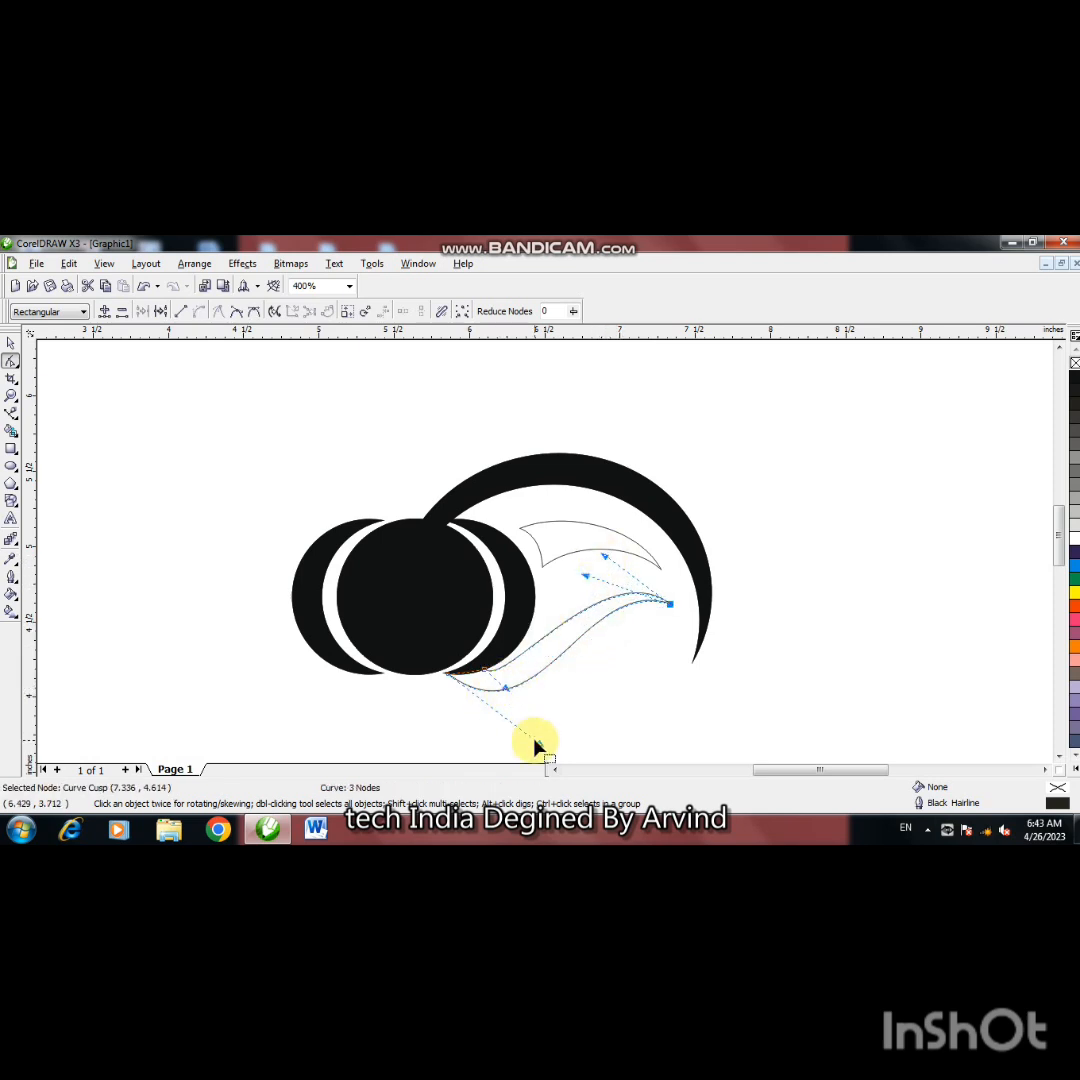
Lengthen the curve handles at both left nodes of the S-shaped outline to smooth and slim the band.
{"action": "left_click_drag", "start_coordinate": [538, 748], "coordinate": [566, 750]}
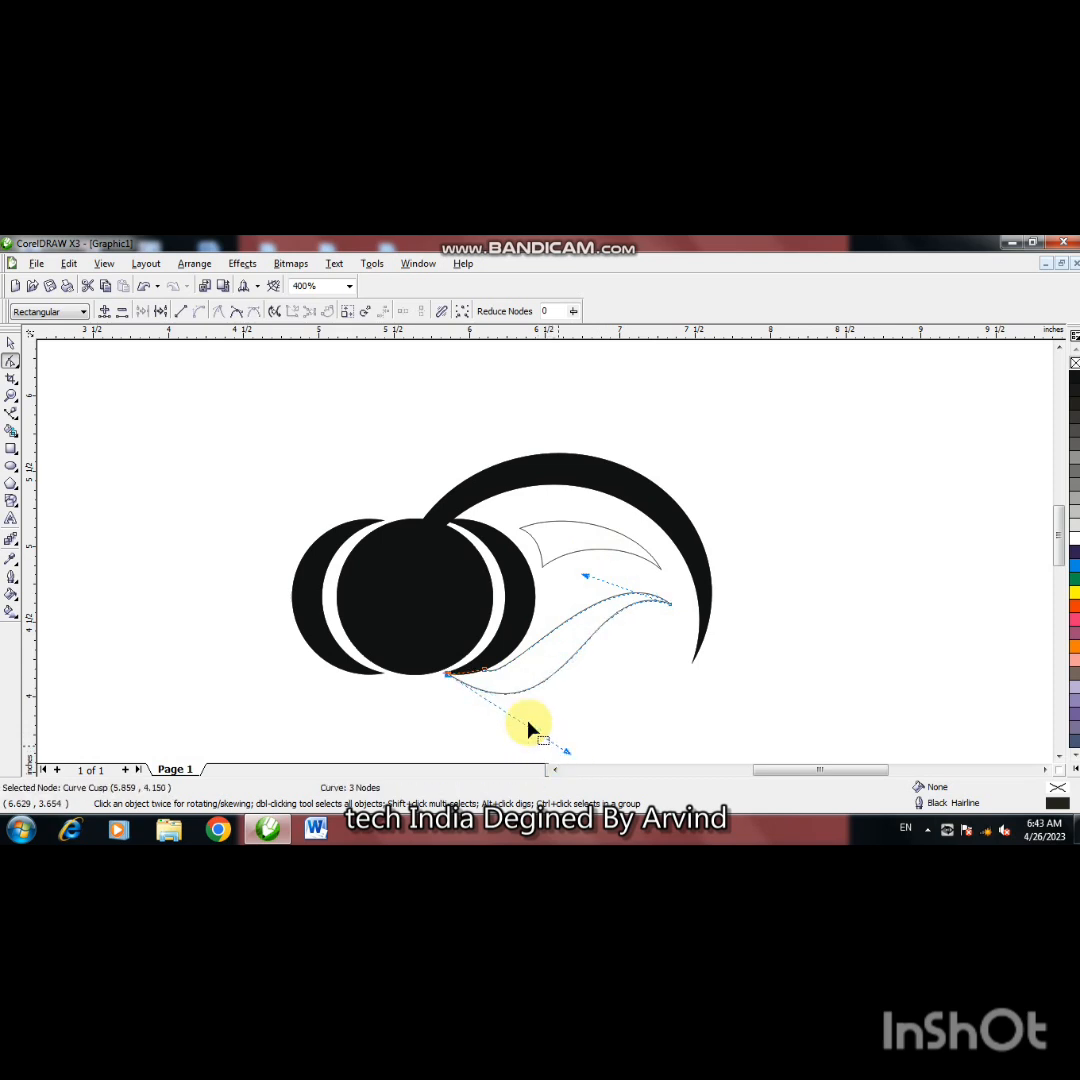
{"action": "left_click", "coordinate": [482, 672]}
{"action": "left_click_drag", "start_coordinate": [507, 697], "coordinate": [546, 708]}
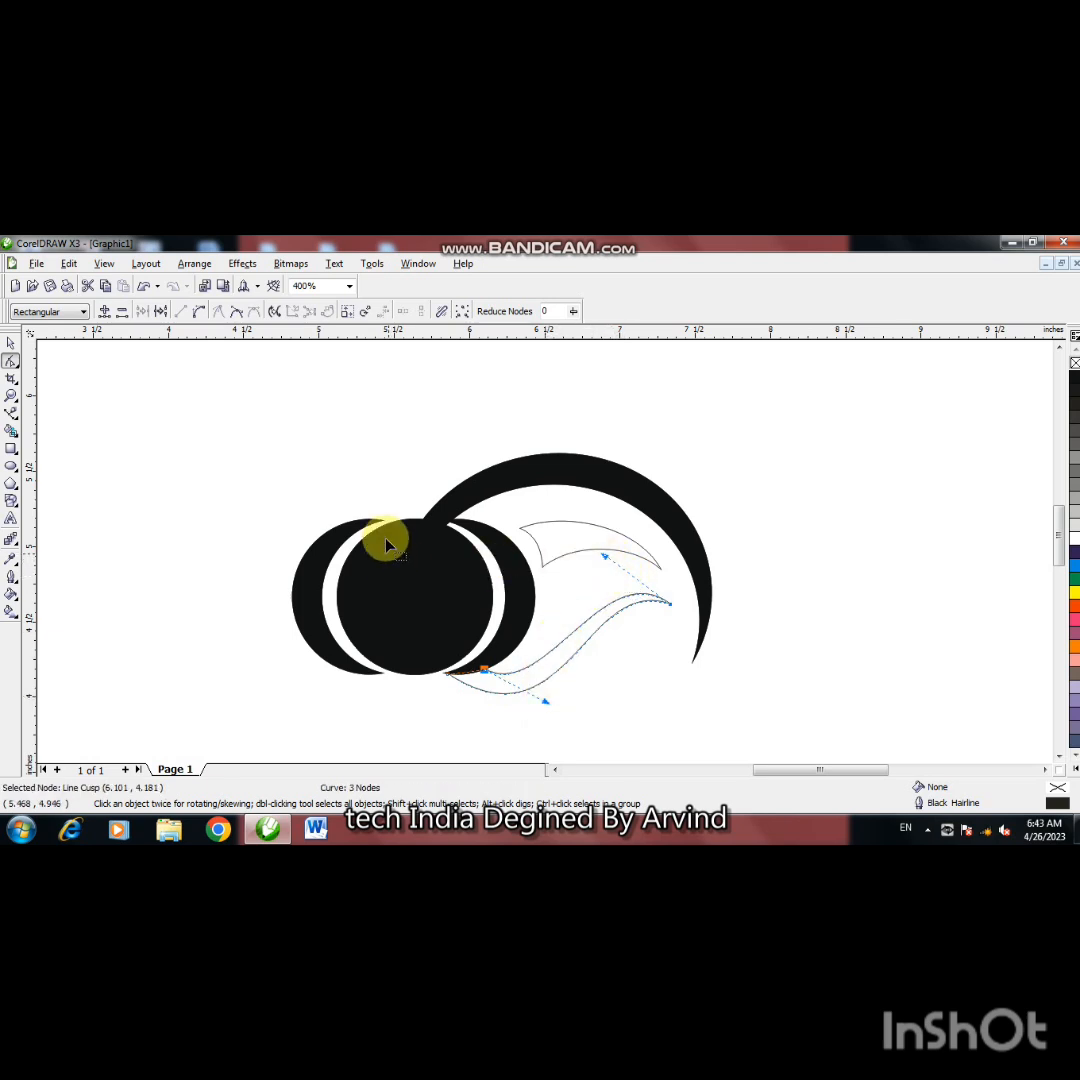
Give the S-shaped band below the leaf outline a 100C100M100Y100K black fill and the same black outline.
{"action": "left_click", "coordinate": [8, 343]}
{"action": "left_click", "coordinate": [98, 466]}
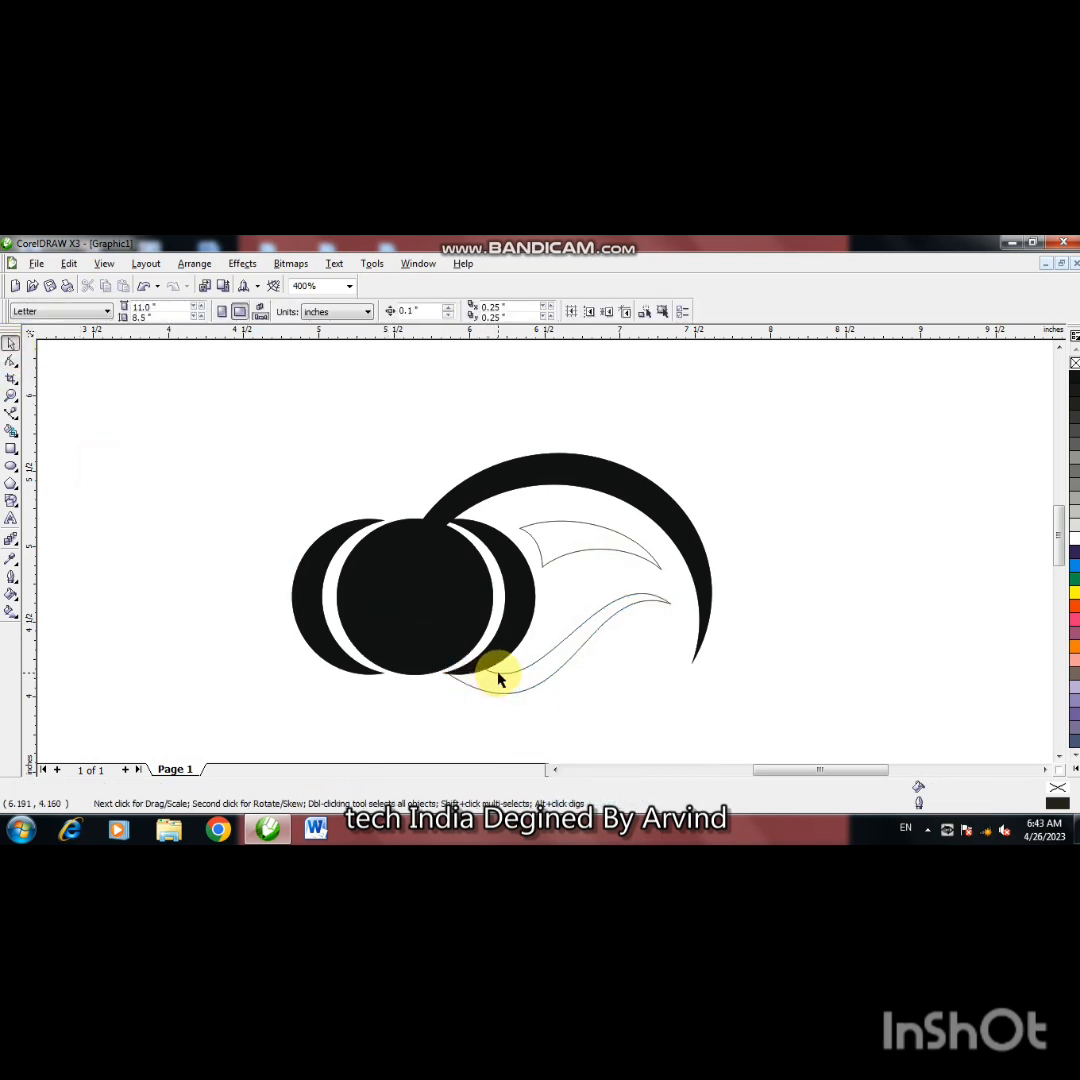
{"action": "left_click", "coordinate": [500, 679]}
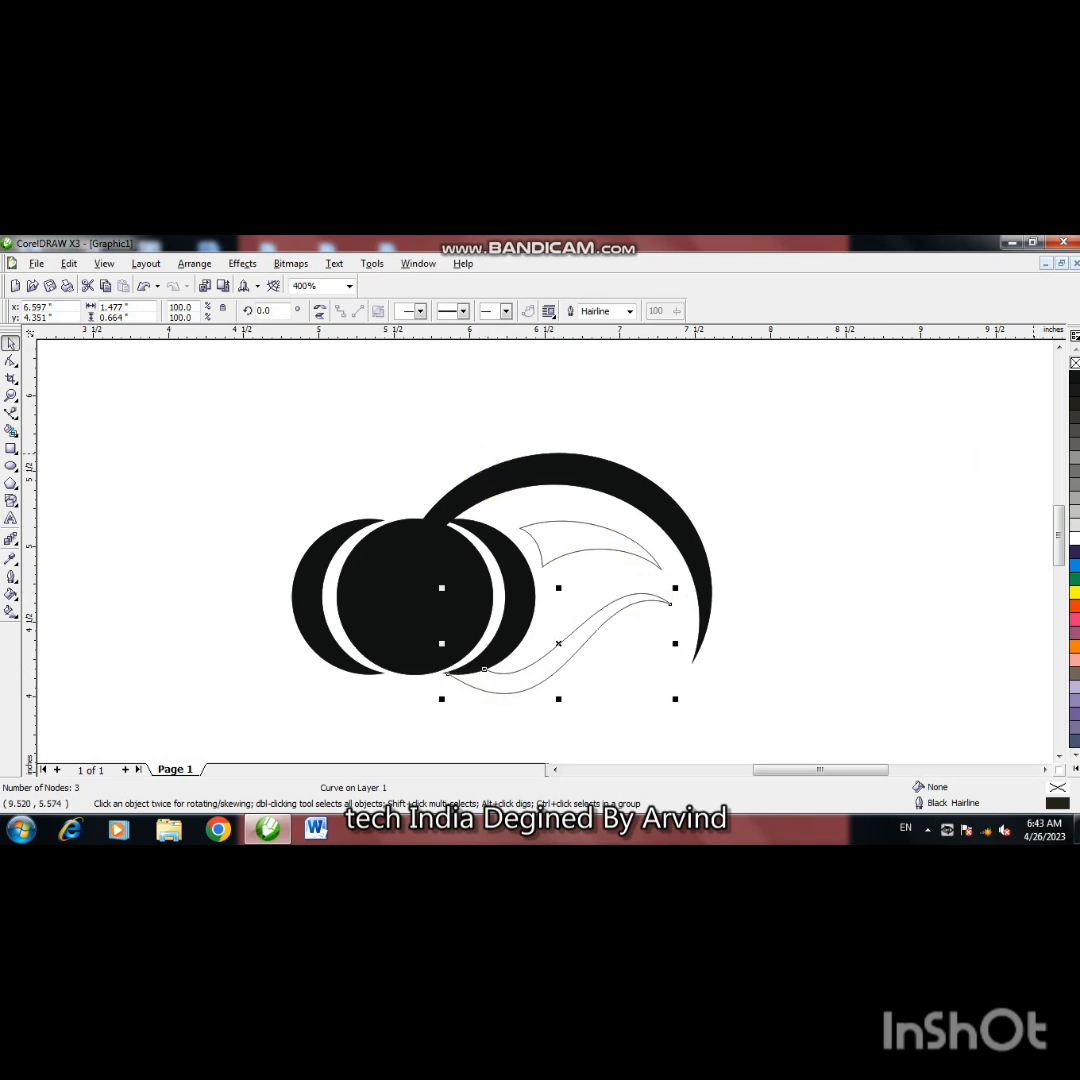
{"action": "left_click", "coordinate": [1073, 378]}
{"action": "right_click", "coordinate": [1073, 378]}
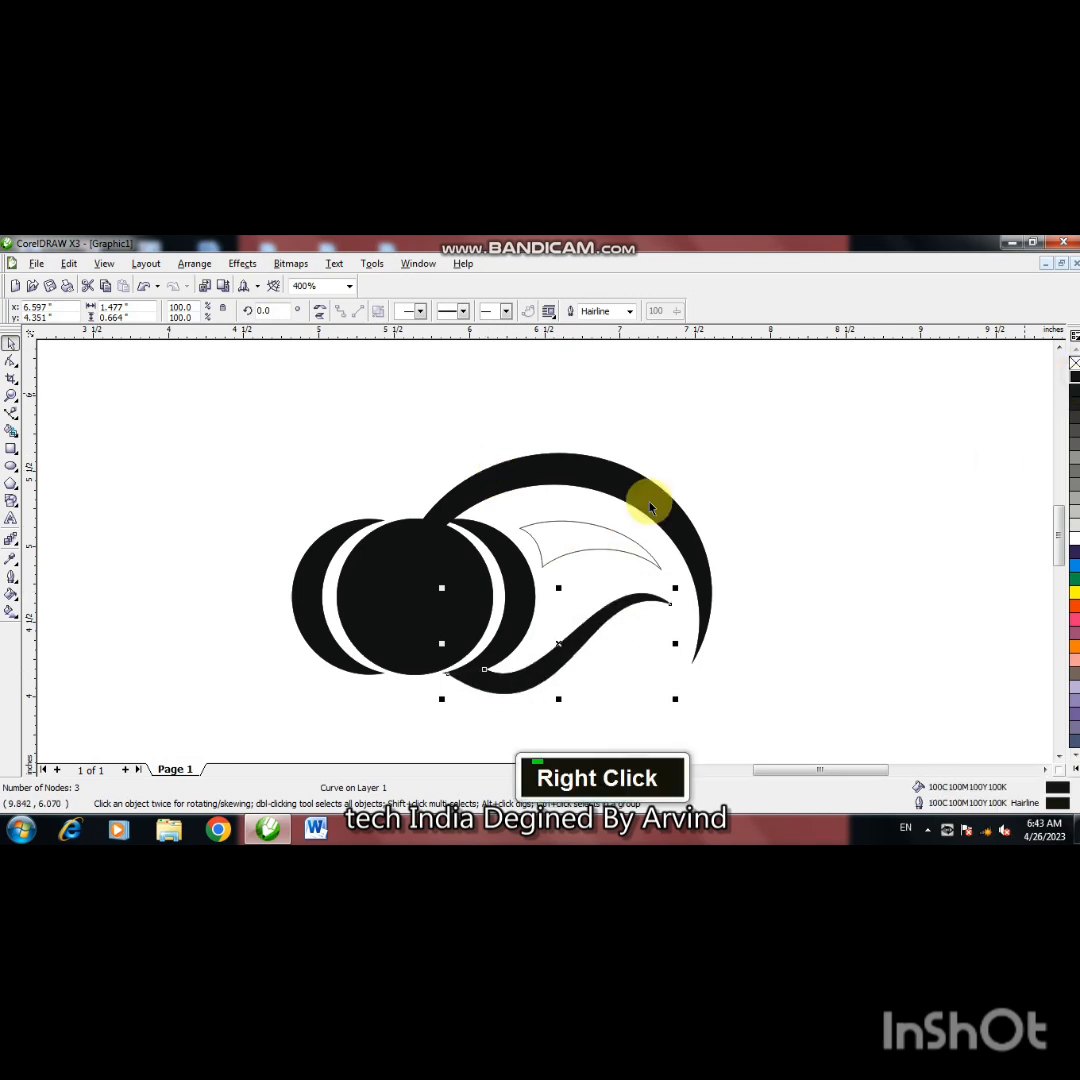
Give the leaf outline under the arc a 100C100M100Y100K black fill and remove its outline.
{"action": "left_click", "coordinate": [596, 549]}
{"action": "right_click", "coordinate": [1074, 378]}
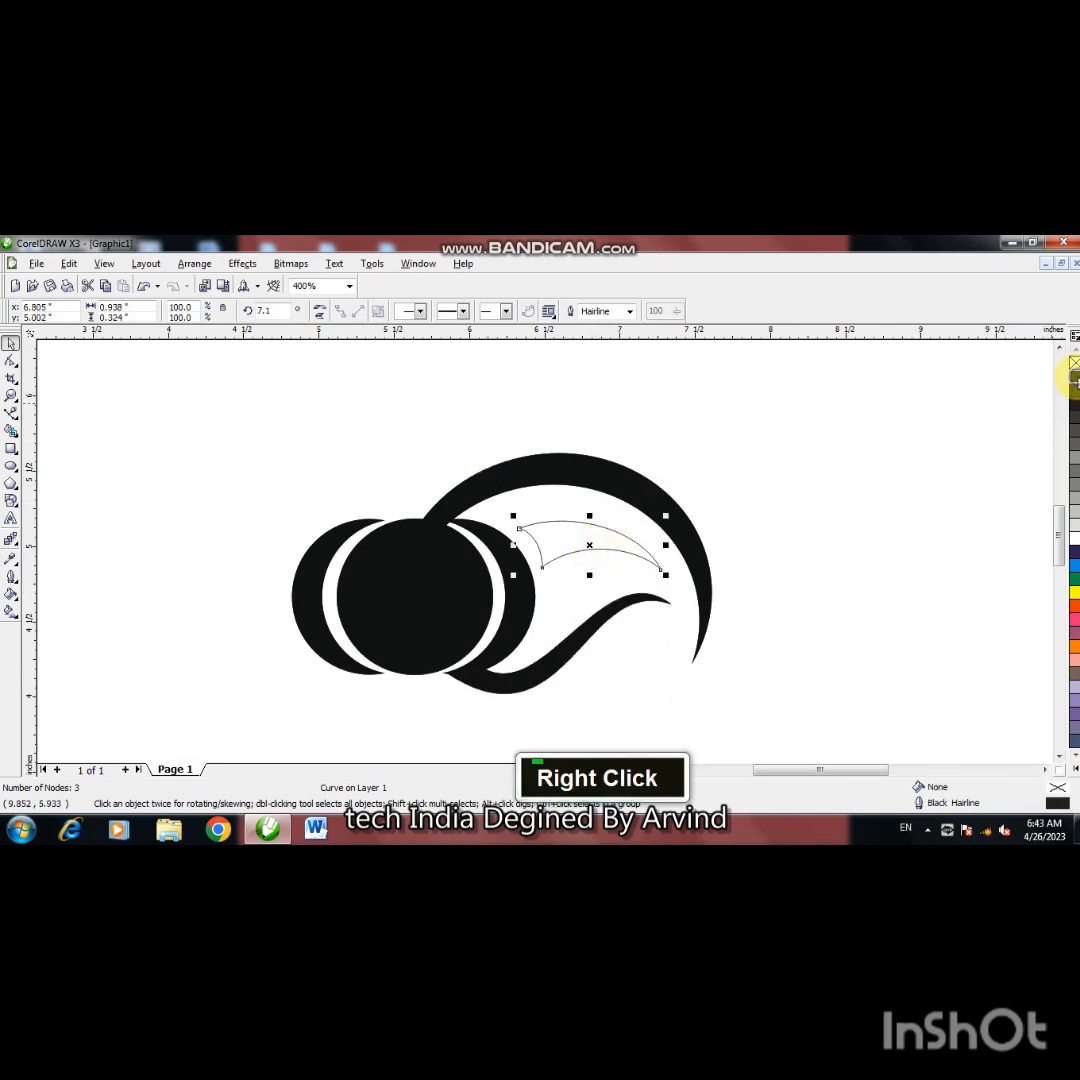
{"action": "right_click", "coordinate": [1073, 378]}
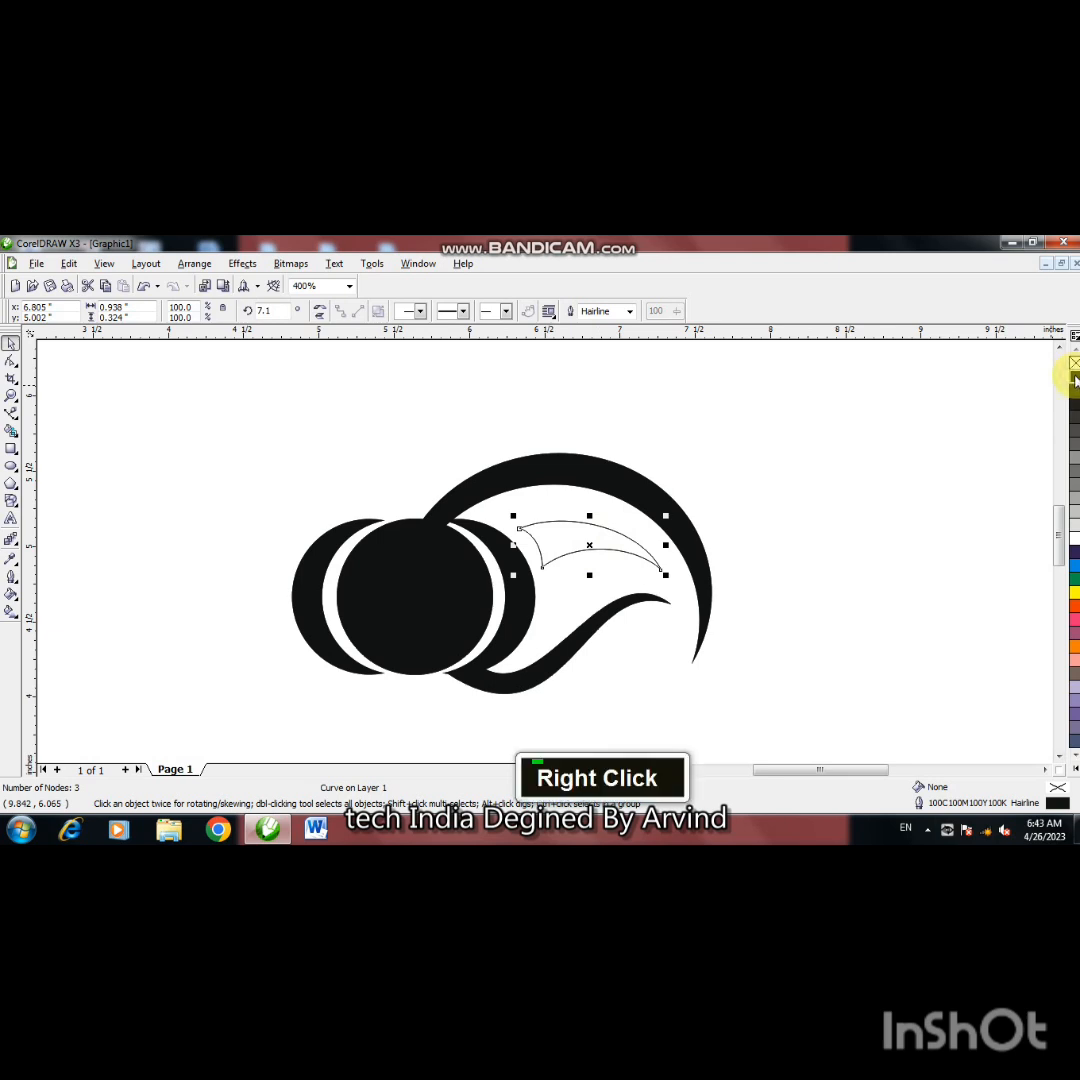
{"action": "left_click", "coordinate": [1073, 378]}
{"action": "right_click", "coordinate": [1073, 364]}
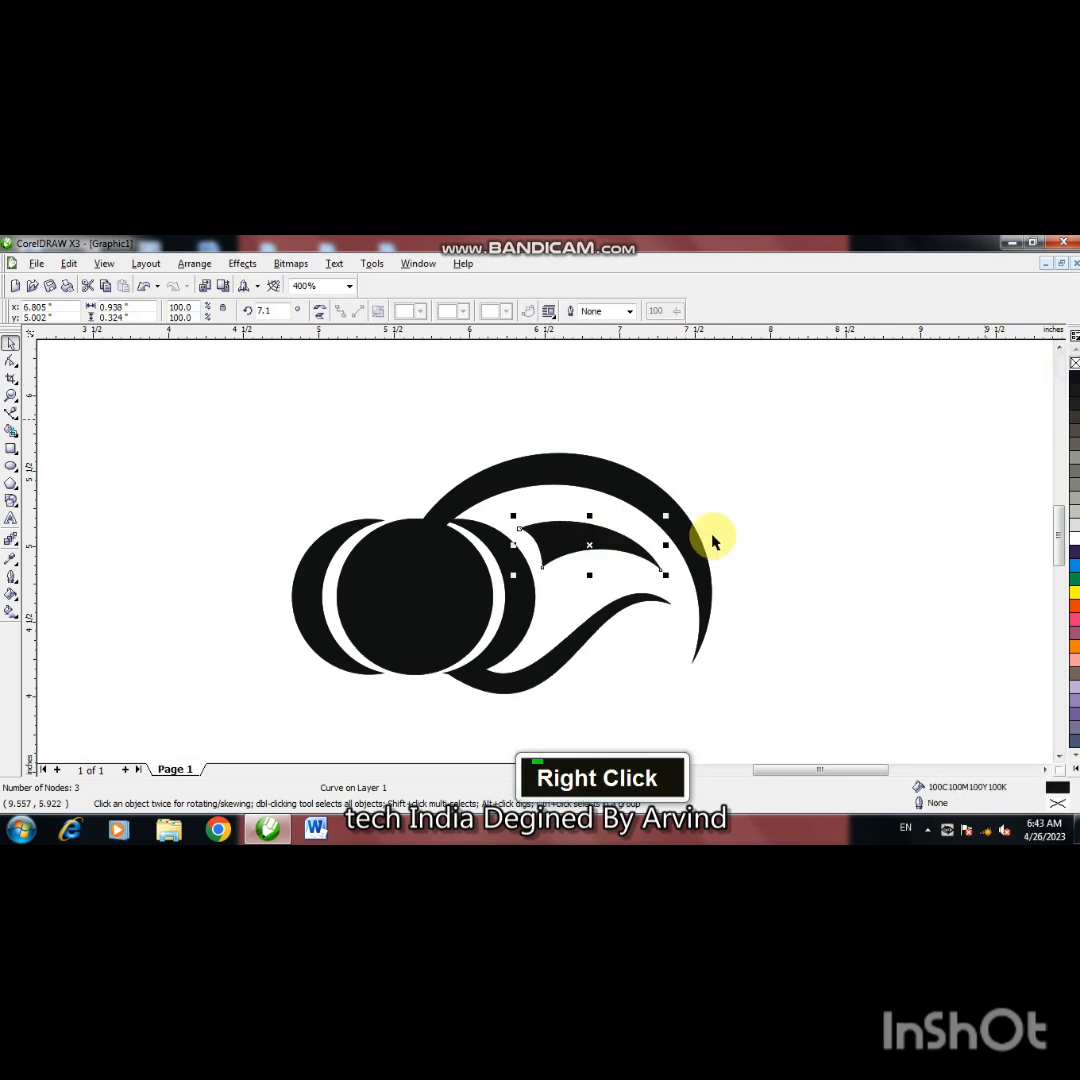
Move the black leaf up and left beneath the arc and rotate it to about 16.9 degrees.
{"action": "left_click_drag", "start_coordinate": [591, 547], "coordinate": [572, 528]}
{"action": "left_click", "coordinate": [571, 535]}
{"action": "left_click_drag", "start_coordinate": [645, 557], "coordinate": [648, 548]}
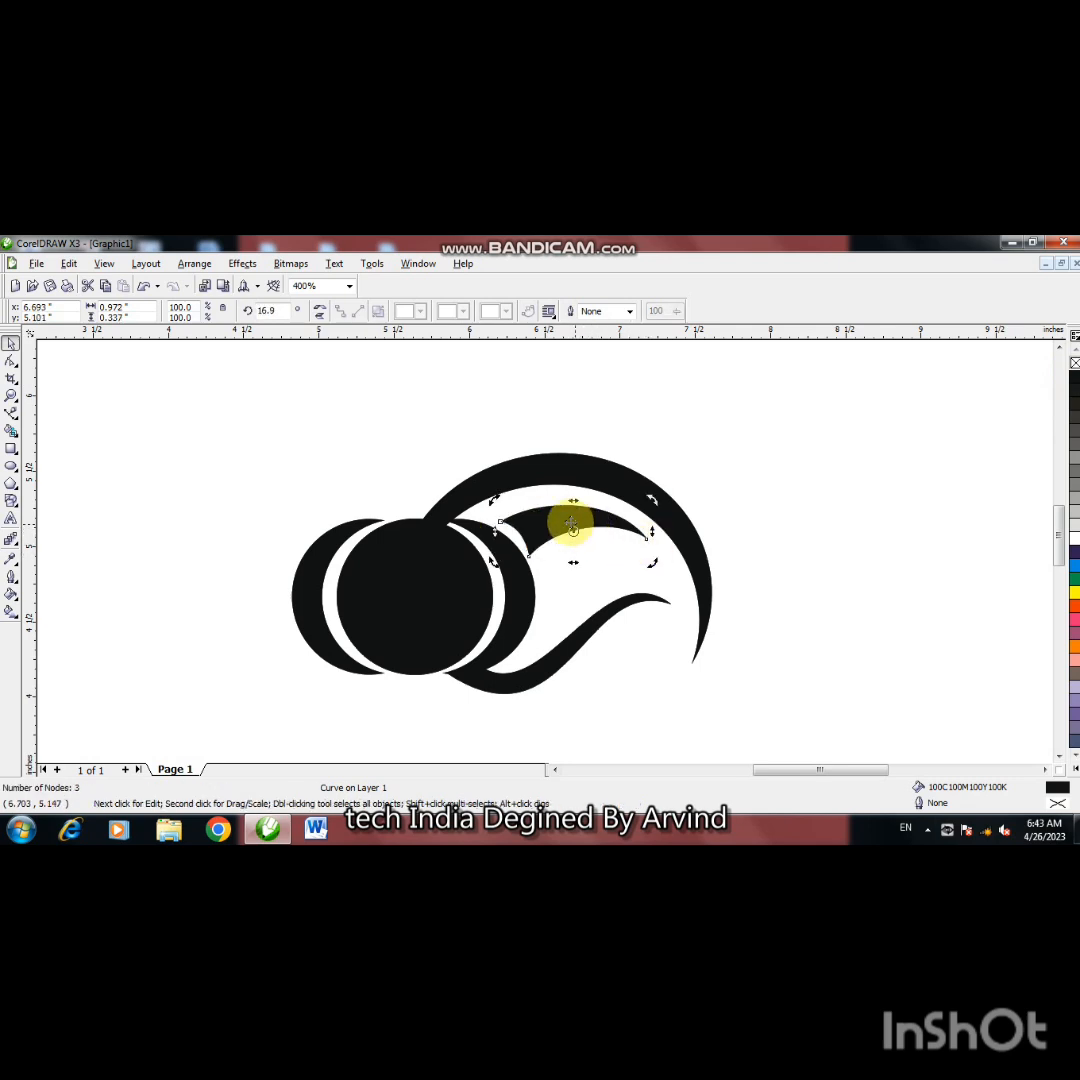
Duplicate the black leaf and nudge the copy 0.2 inches right and 0.3 inches down.
{"action": "key", "text": "KP_Add"}
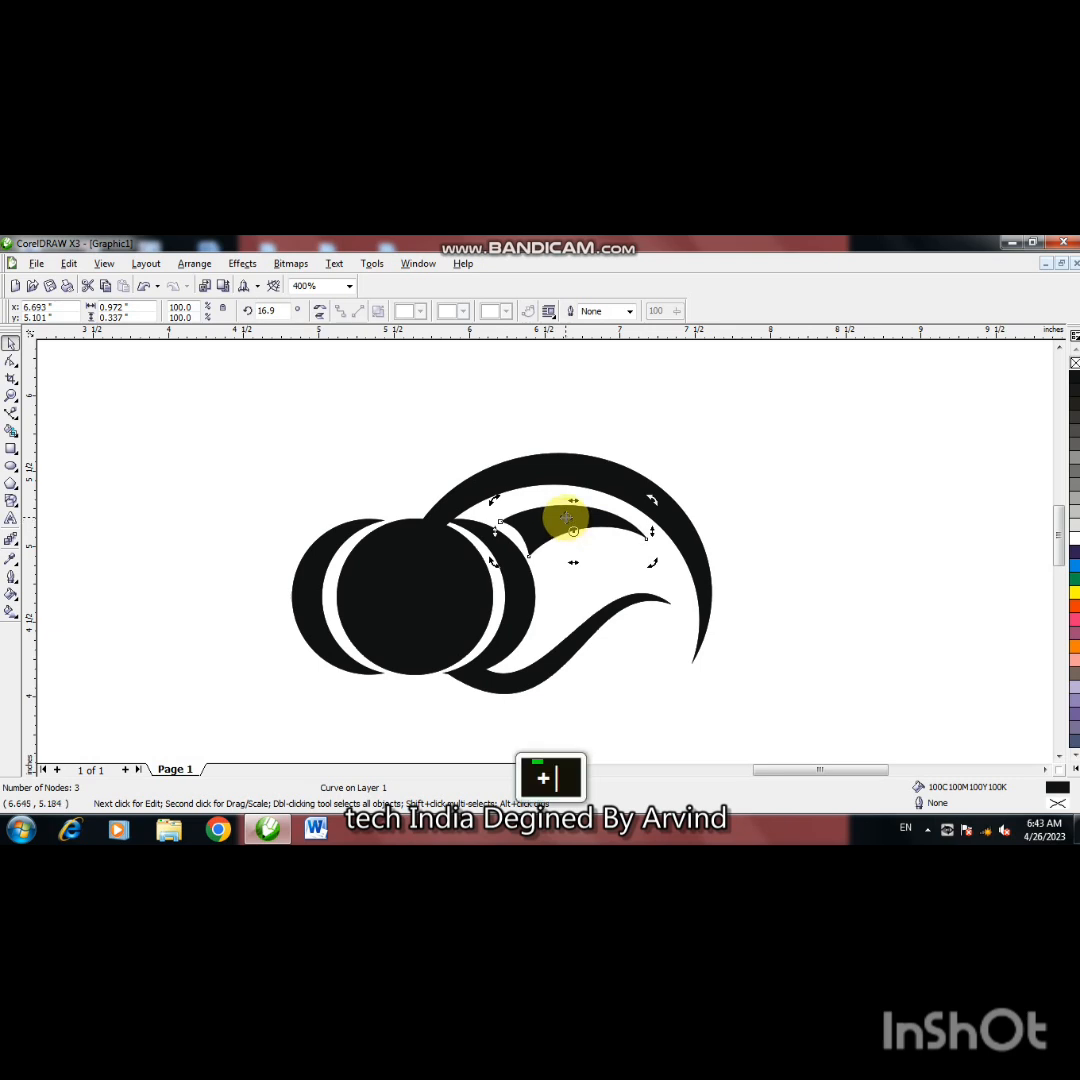
{"action": "left_click", "coordinate": [566, 518]}
{"action": "key", "text": "KP_Add"}
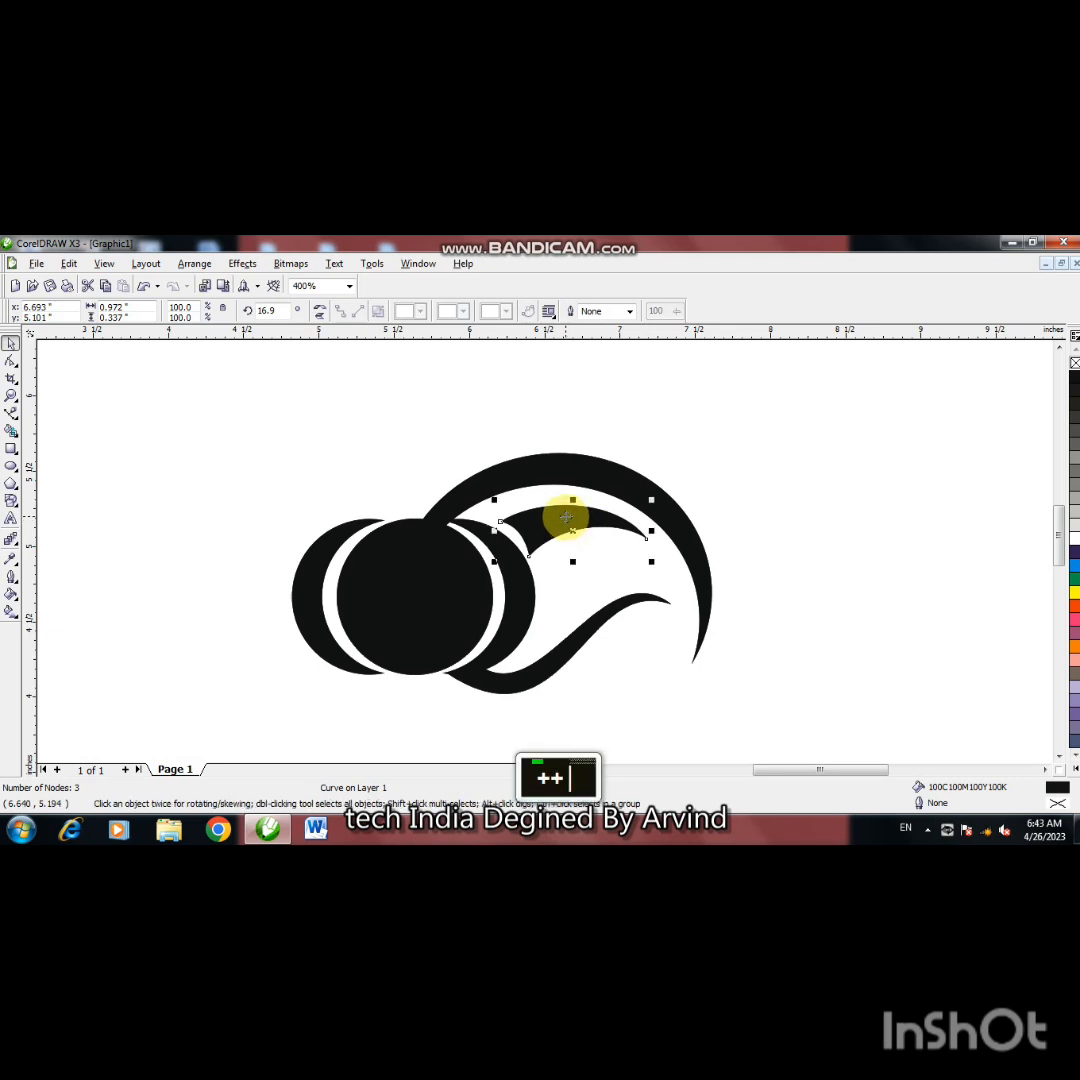
{"action": "key", "text": "Right"}
{"action": "key", "text": "Right"}
{"action": "key", "text": "Down"}
{"action": "key", "text": "Down"}
{"action": "key", "text": "Down"}
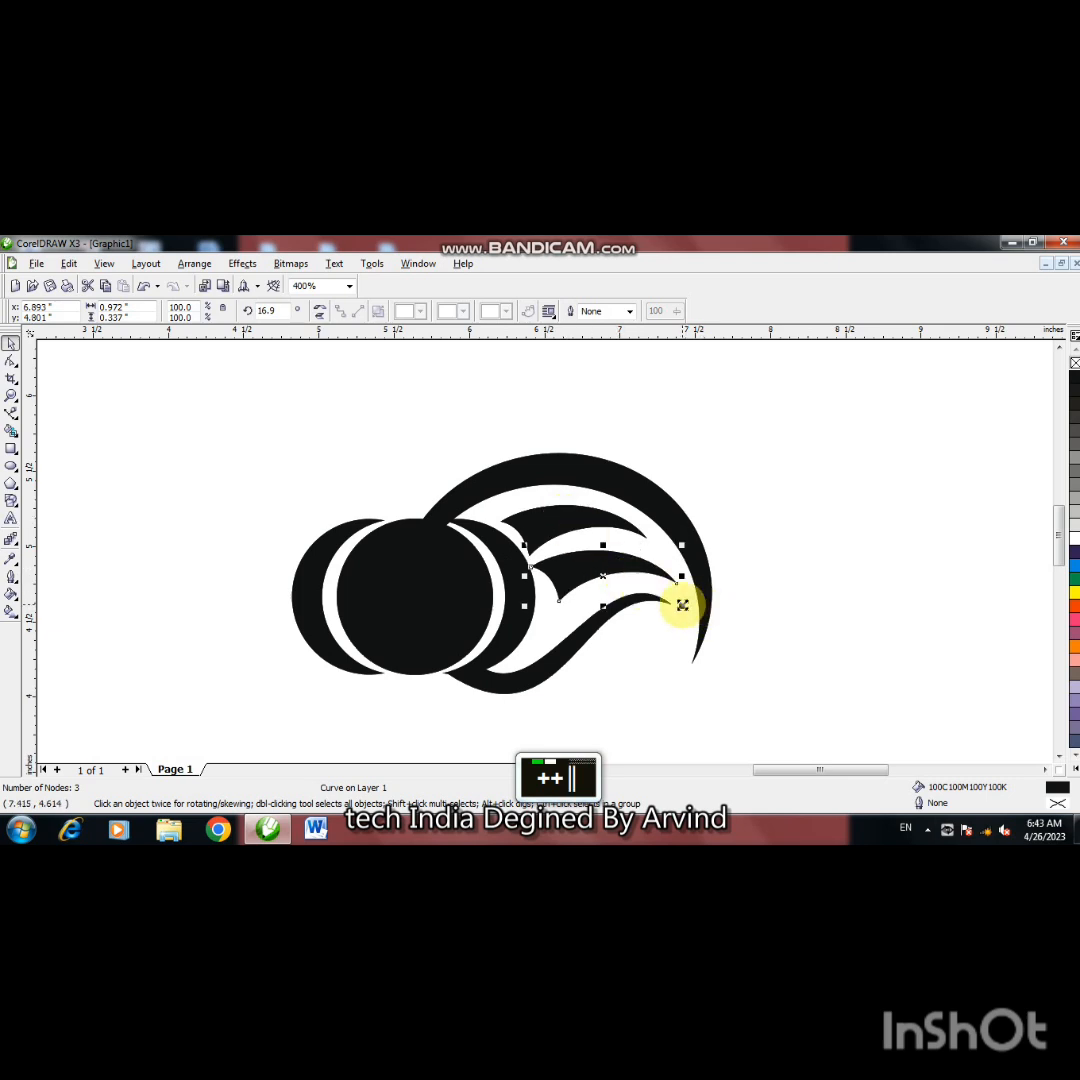
Scale the lower leaf copy to about 86 percent and tilt it clockwise to about 6.2 degrees.
{"action": "left_click_drag", "start_coordinate": [682, 605], "coordinate": [603, 574]}
{"action": "left_click", "coordinate": [605, 576]}
{"action": "left_click", "coordinate": [611, 570]}
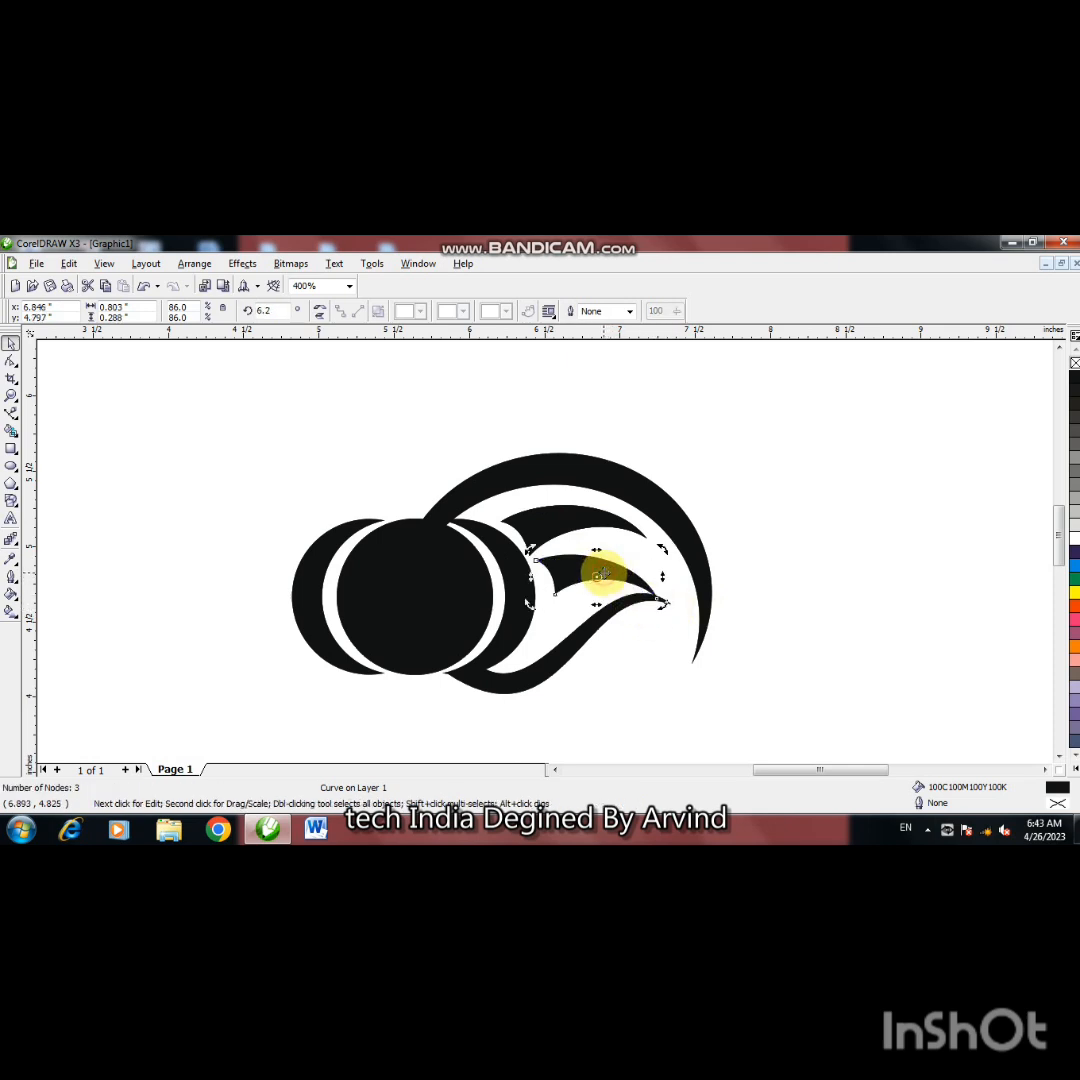
Mirror the lower leaf vertically and rotate it to about 13.6 degrees, positioning it between the upper leaf and the swoosh.
{"action": "left_click", "coordinate": [320, 313]}
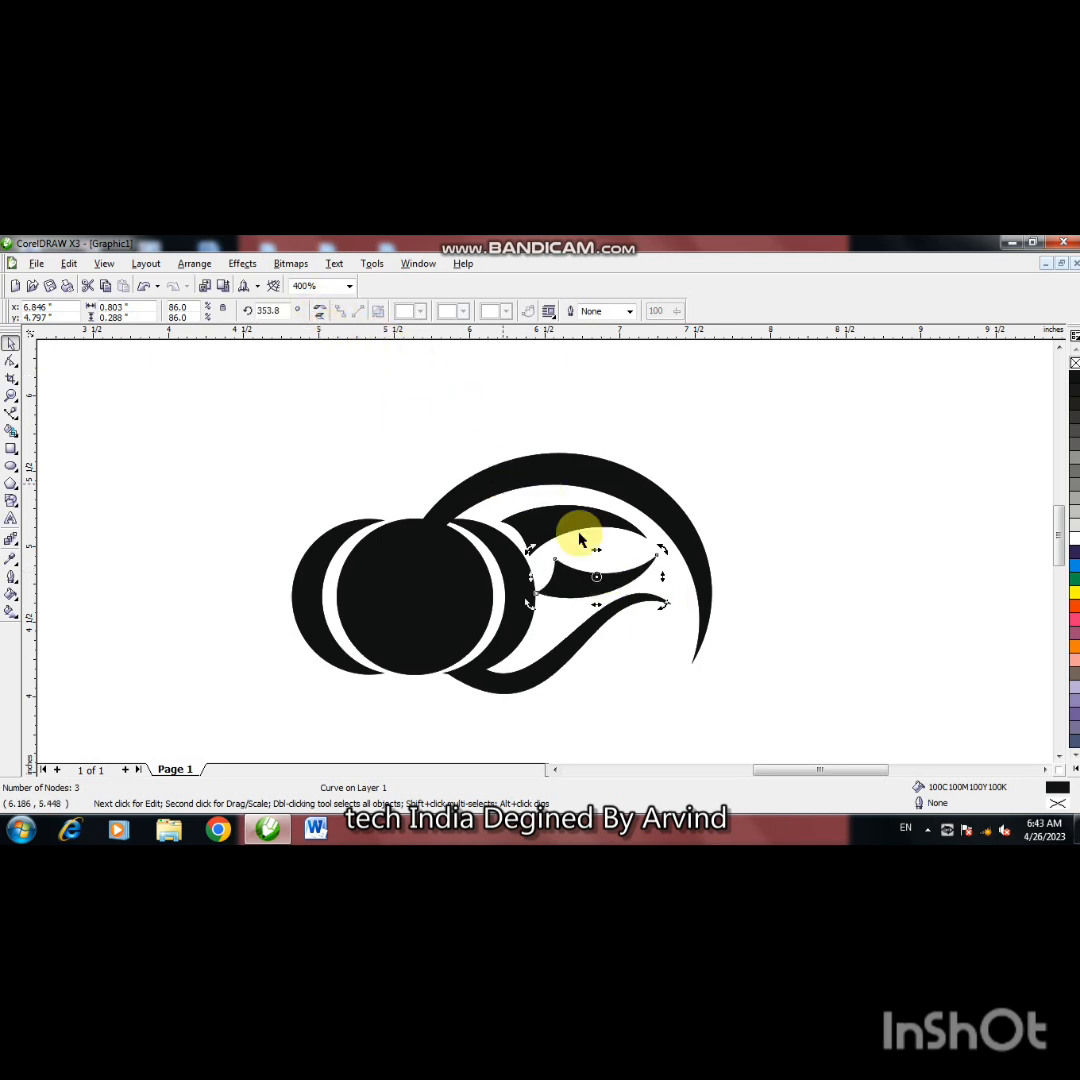
{"action": "left_click_drag", "start_coordinate": [662, 606], "coordinate": [606, 584]}
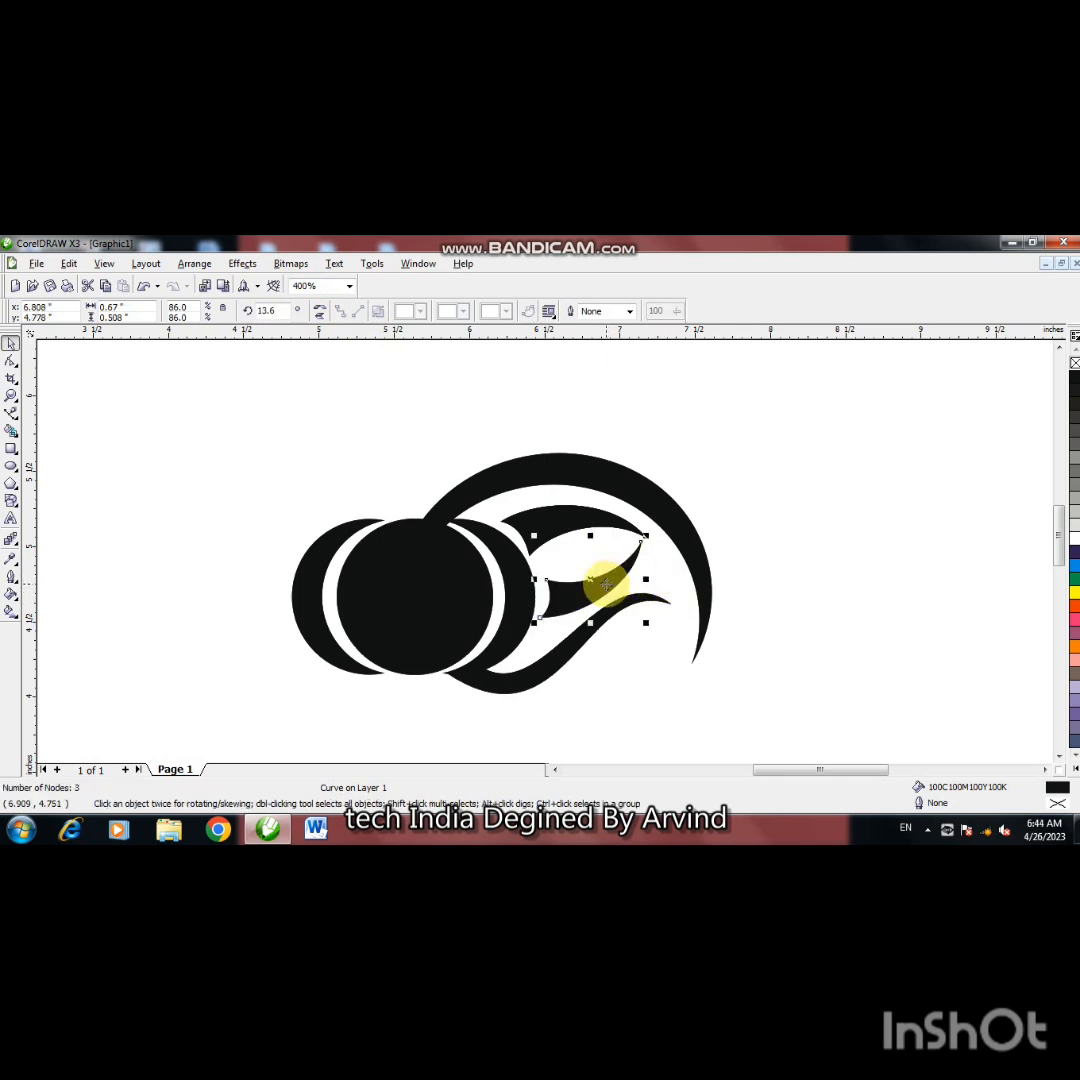
{"action": "left_click", "coordinate": [665, 657]}
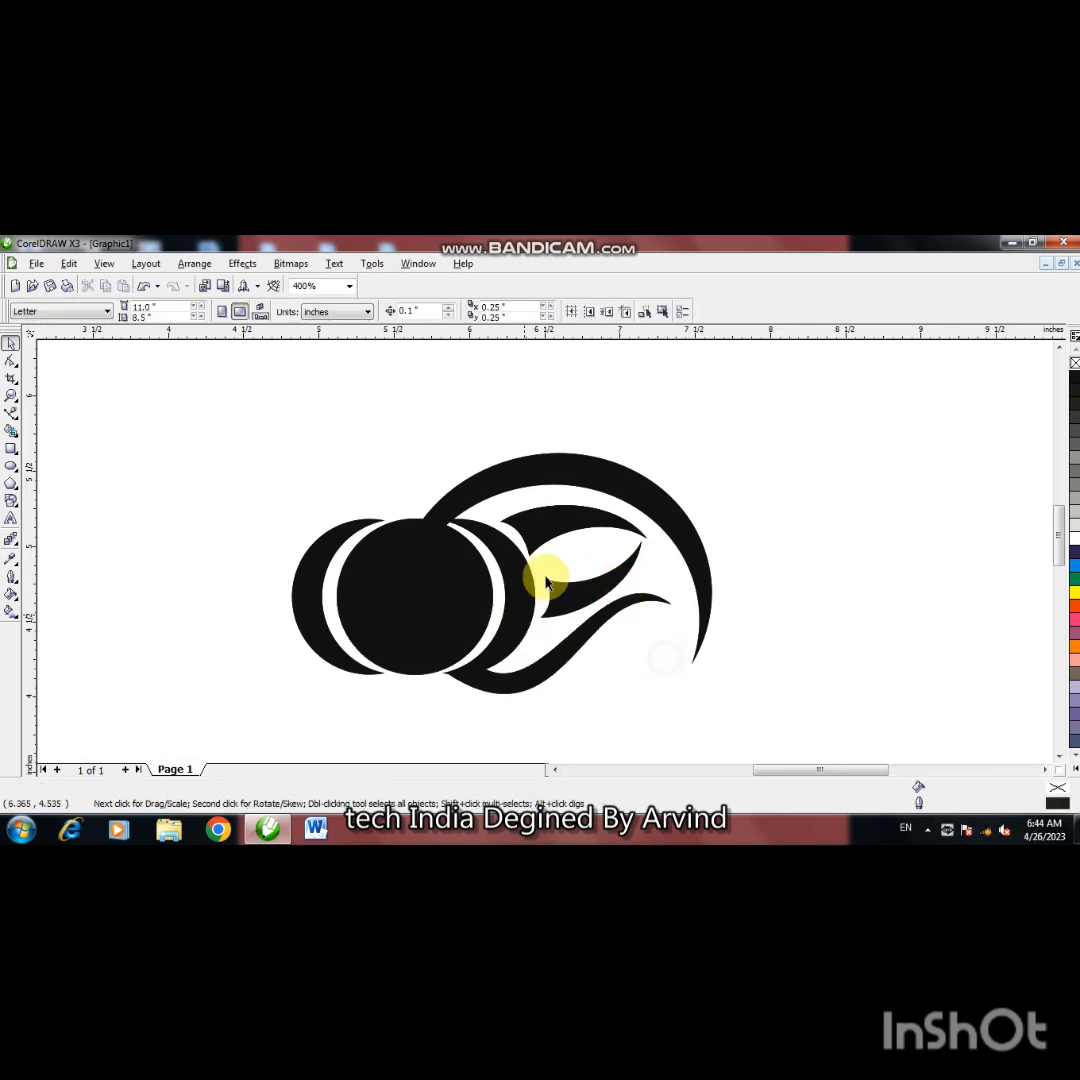
{"action": "left_click", "coordinate": [582, 520]}
{"action": "left_click", "coordinate": [582, 518]}
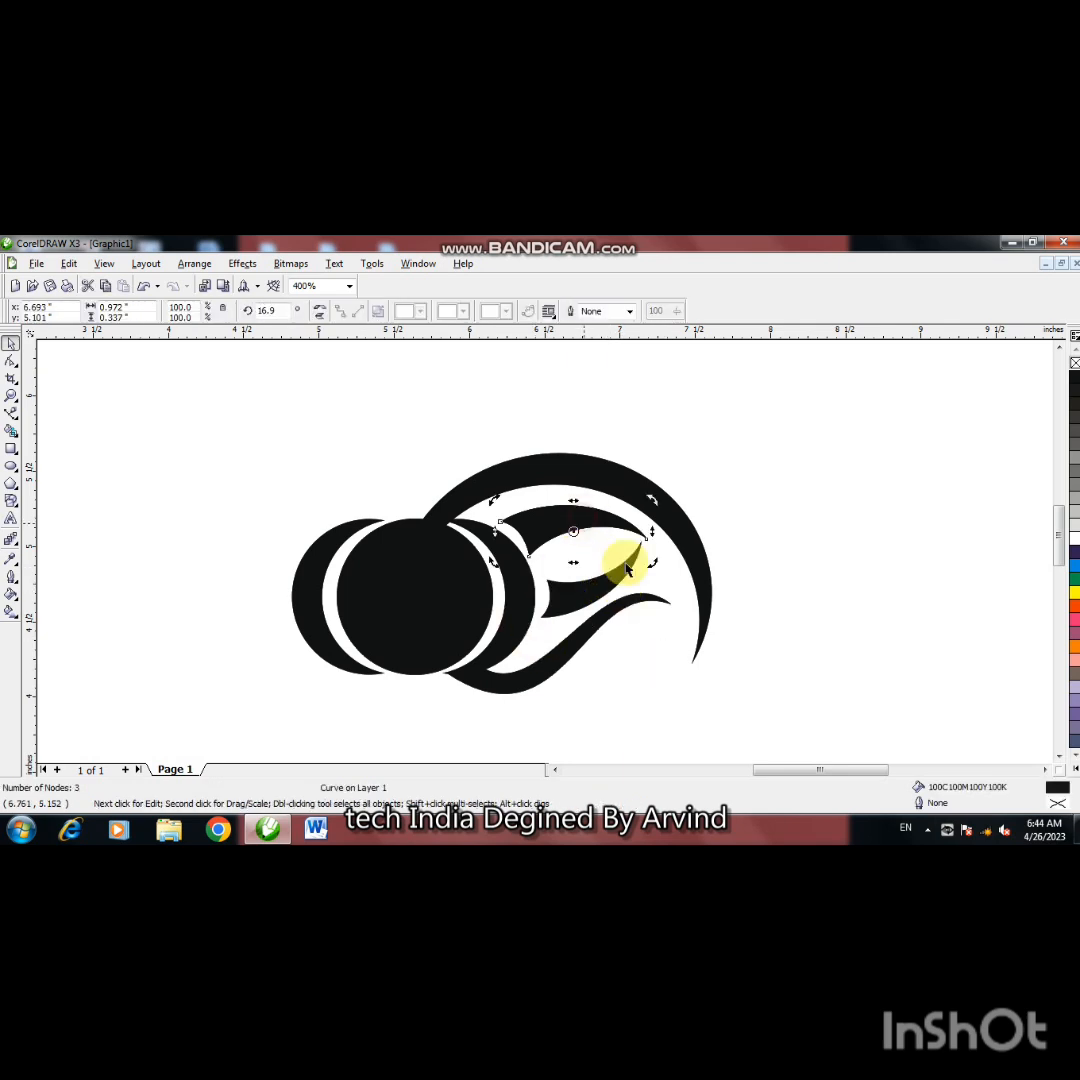
{"action": "left_click_drag", "start_coordinate": [653, 563], "coordinate": [652, 562]}
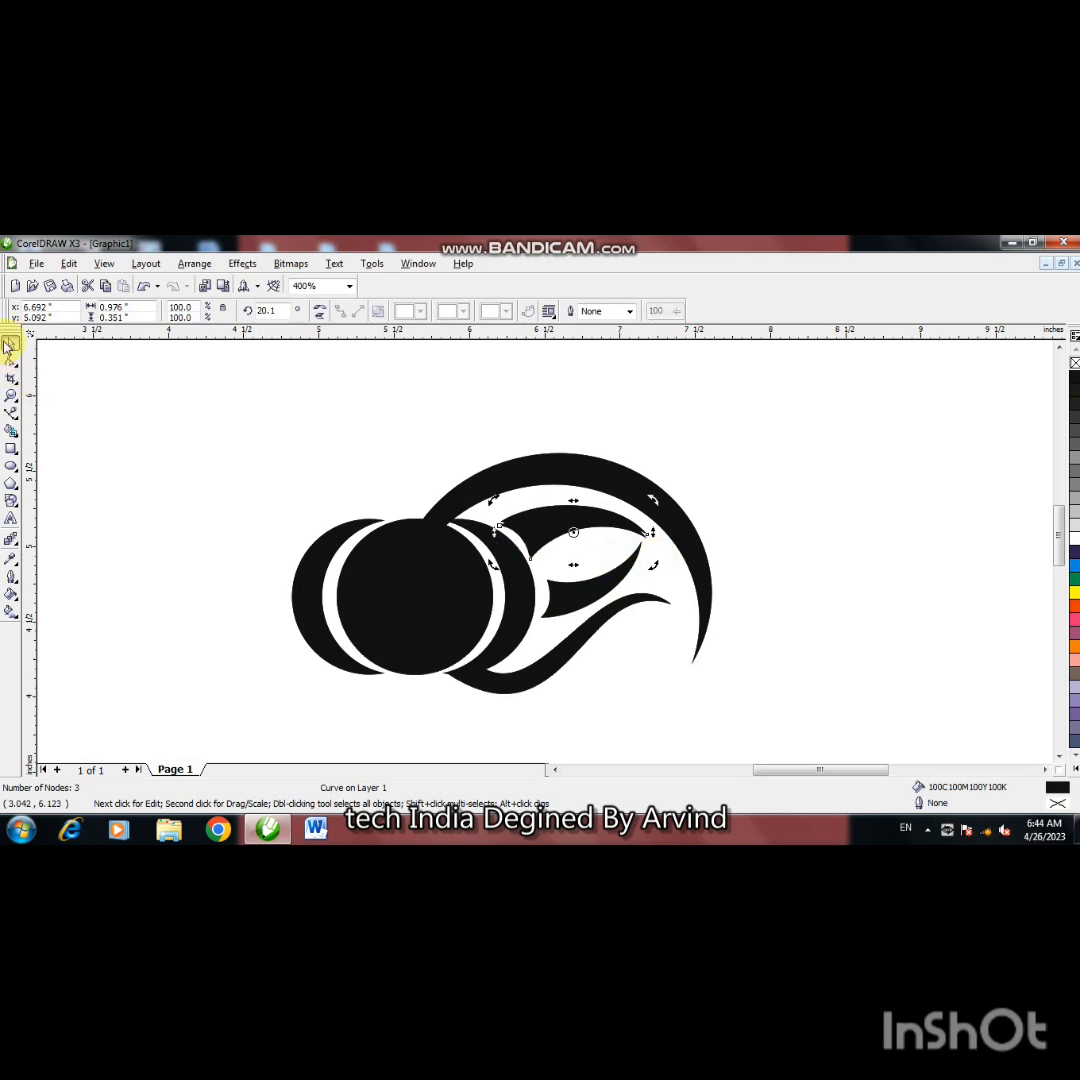
{"action": "key", "text": "Delete"}
Rotate the upper leaf counterclockwise to about 20.9 degrees and deselect it.
{"action": "left_click", "coordinate": [572, 533]}
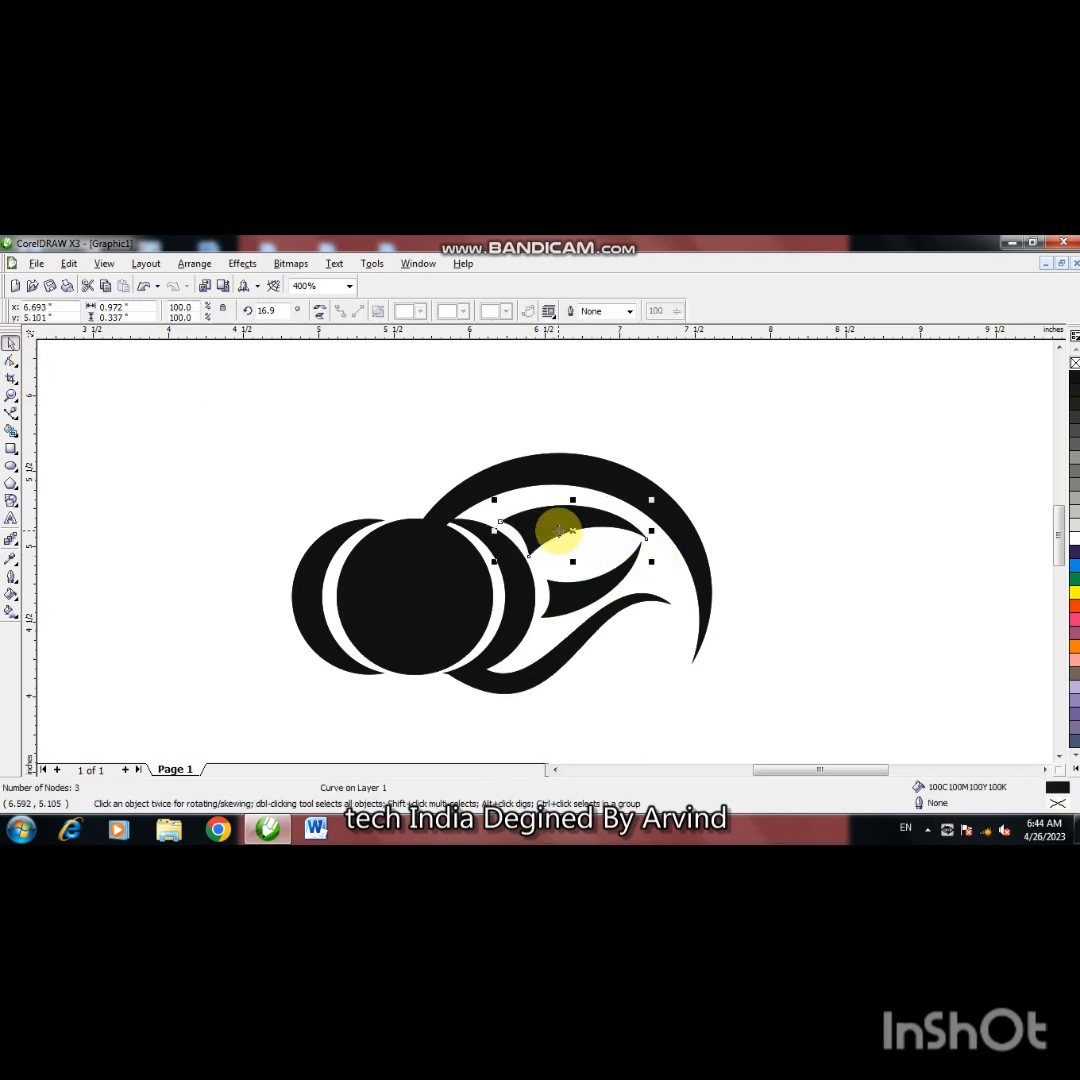
{"action": "left_click", "coordinate": [572, 533]}
{"action": "left_click_drag", "start_coordinate": [651, 559], "coordinate": [653, 573]}
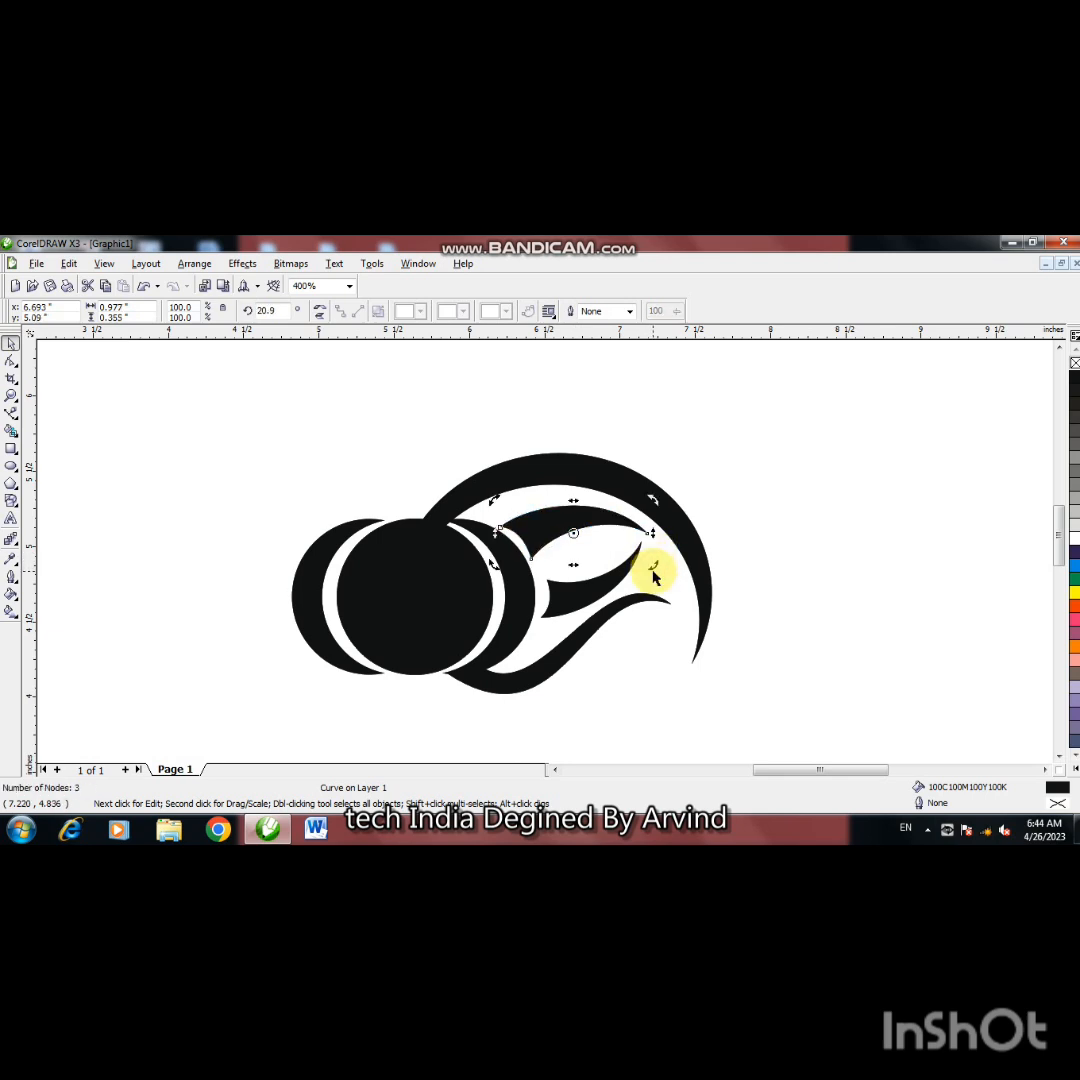
{"action": "left_click", "coordinate": [592, 548]}
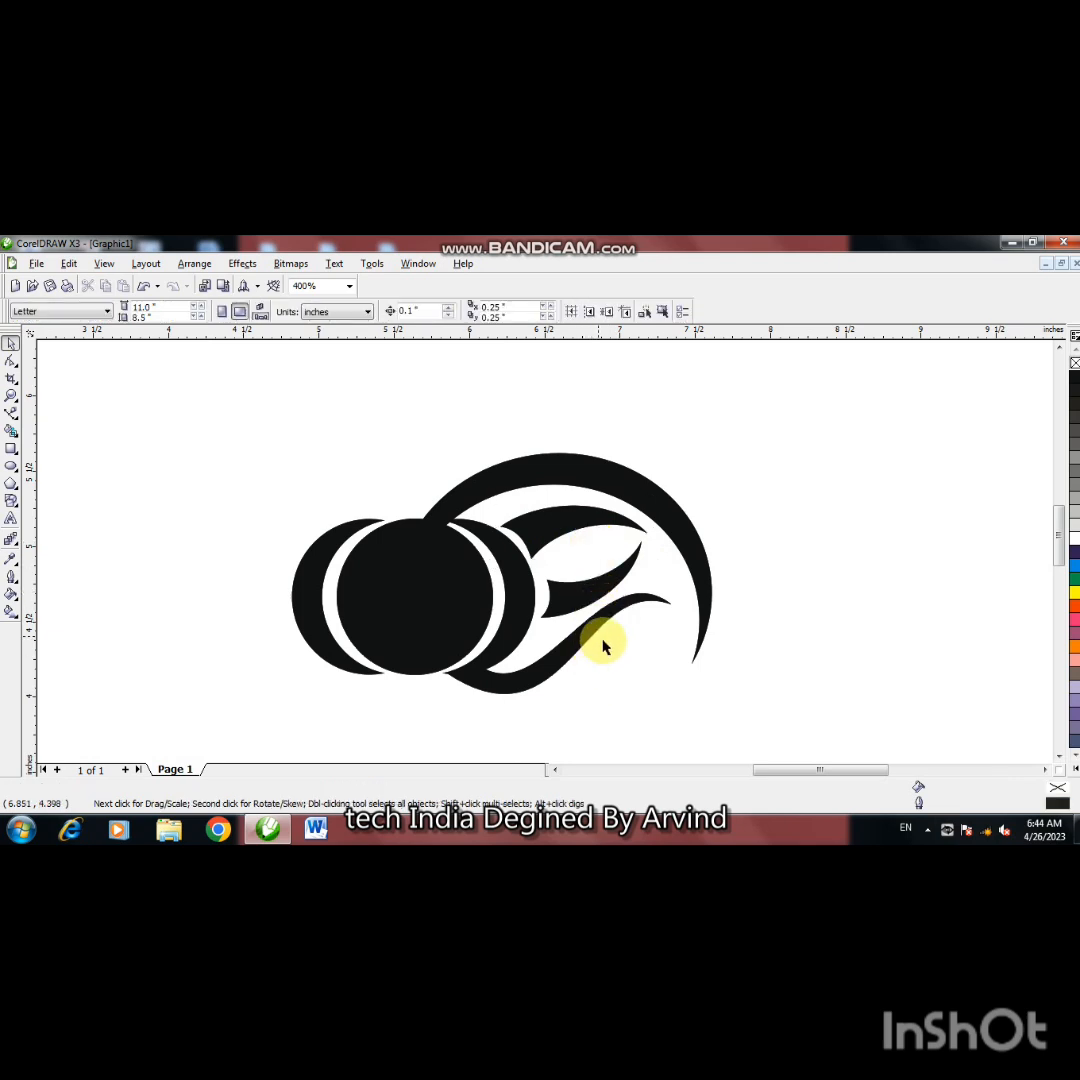
Rotate the lower leaf to about 20.3 degrees and shift it 0.05 inches left, closer to the right crescent.
{"action": "left_click", "coordinate": [589, 636]}
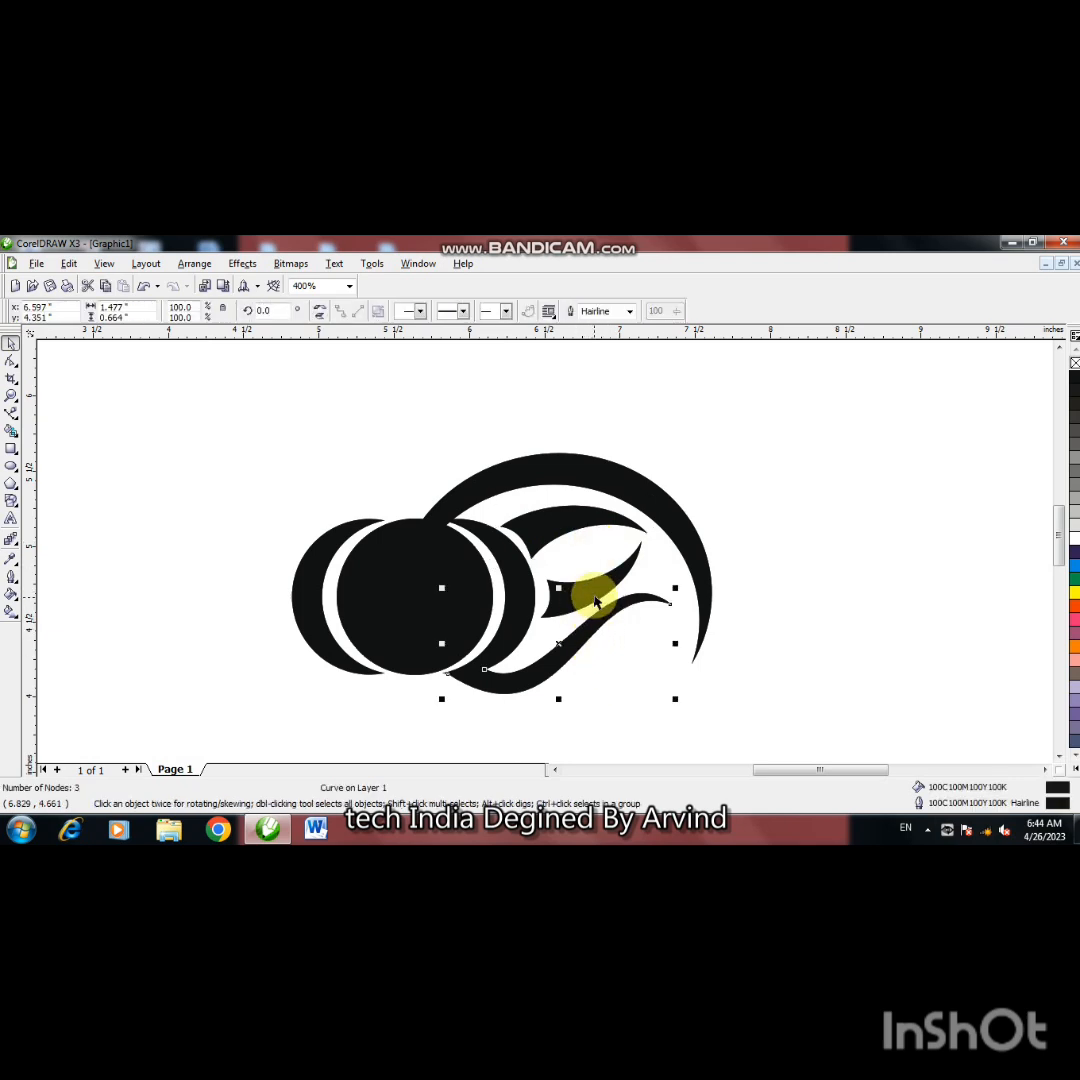
{"action": "left_click", "coordinate": [590, 592]}
{"action": "key", "text": "ctrl+Up"}
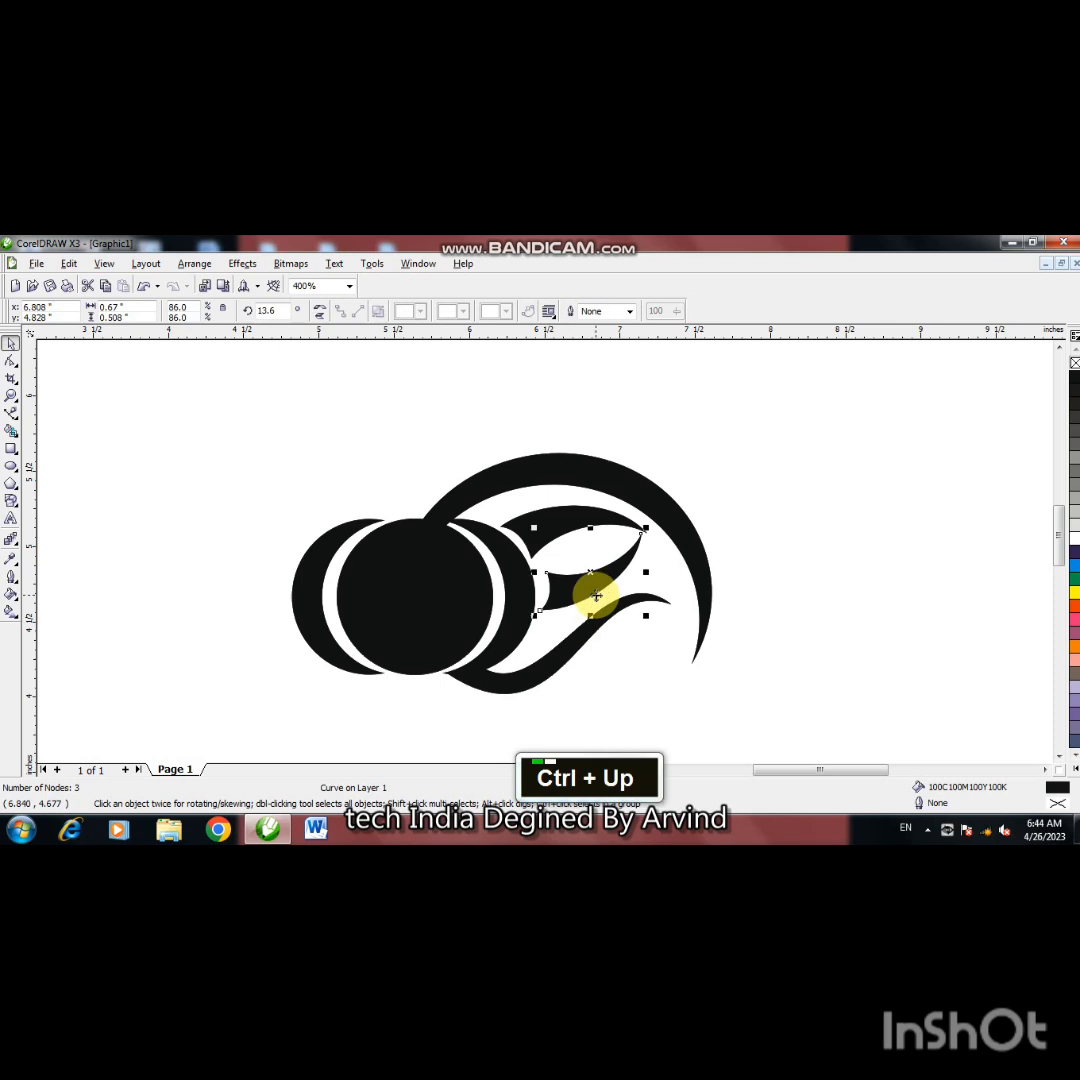
{"action": "left_click", "coordinate": [596, 596]}
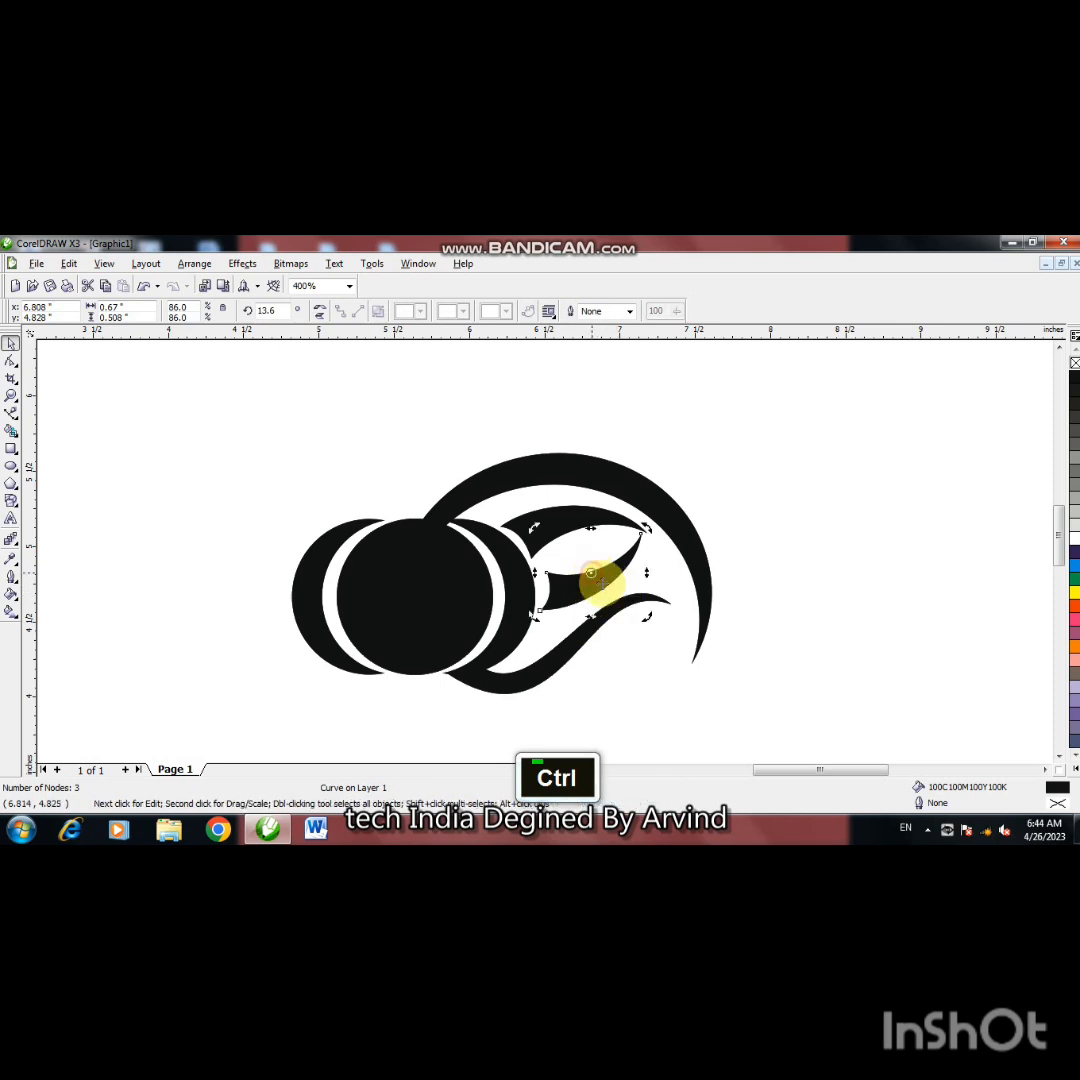
{"action": "mouse_move", "coordinate": [650, 619]}
{"action": "left_mouse_down"}
{"action": "mouse_move", "coordinate": [651, 606]}
{"action": "mouse_move", "coordinate": [650, 618]}
{"action": "left_mouse_up"}
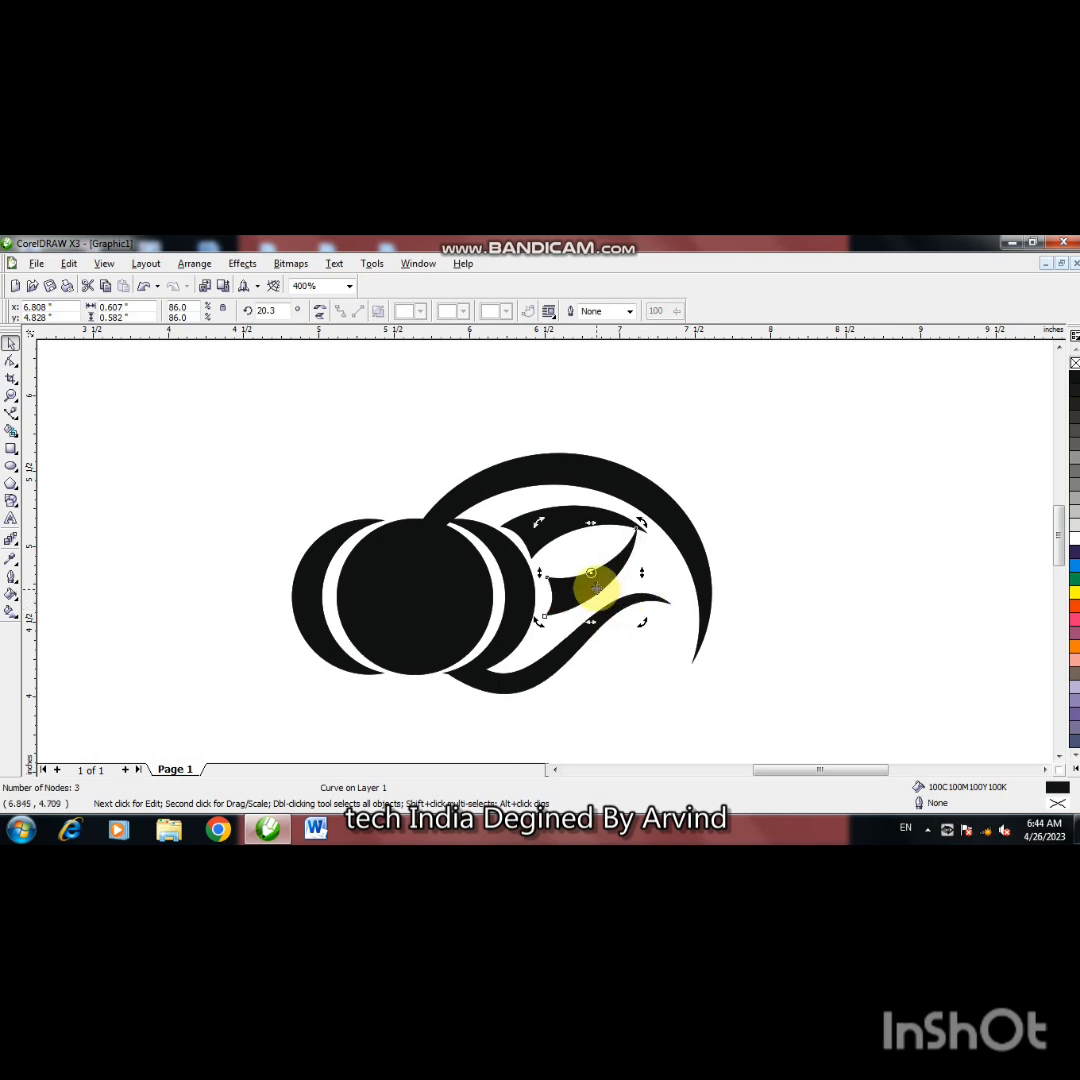
{"action": "key", "text": "ctrl+Down"}
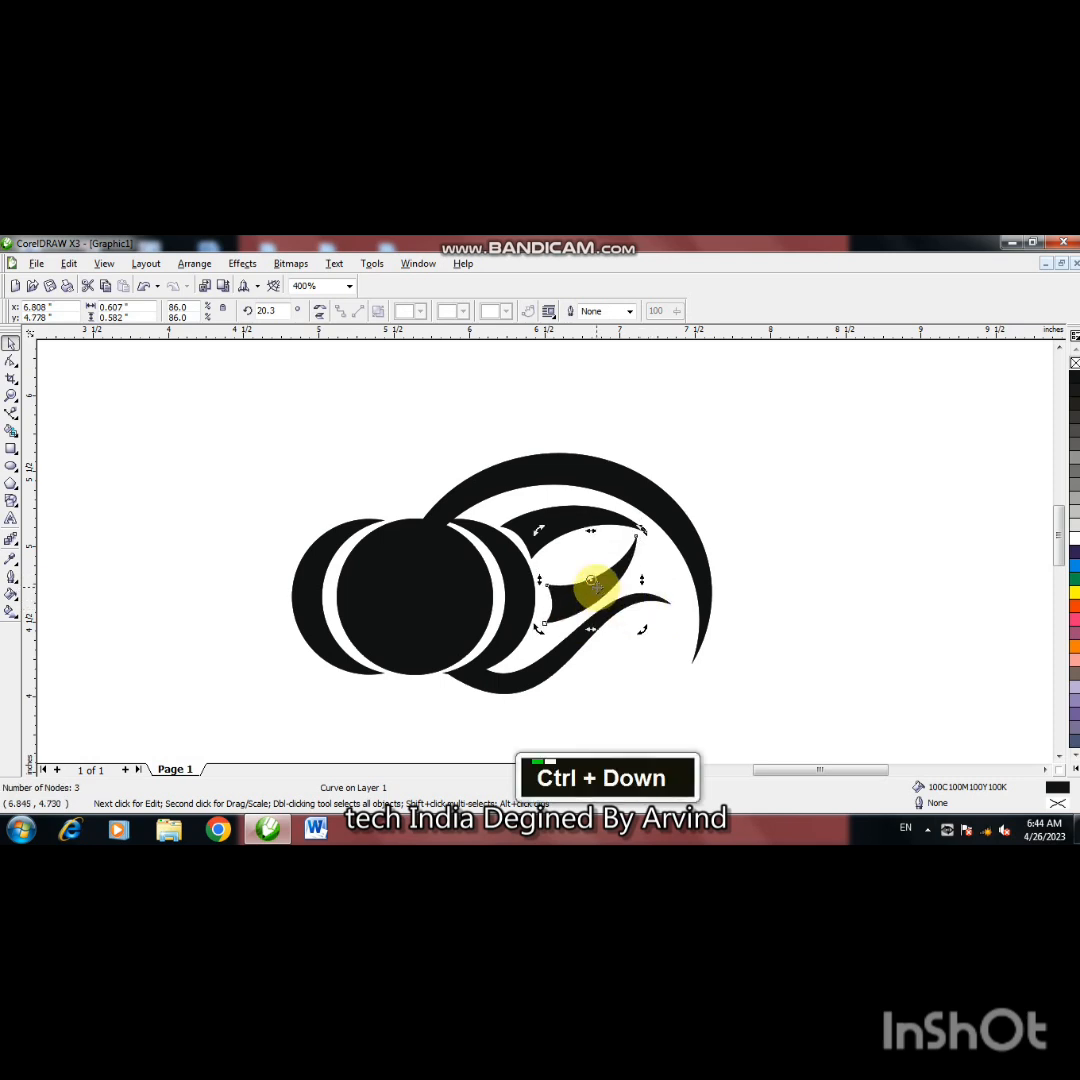
{"action": "key", "text": "ctrl+Left"}
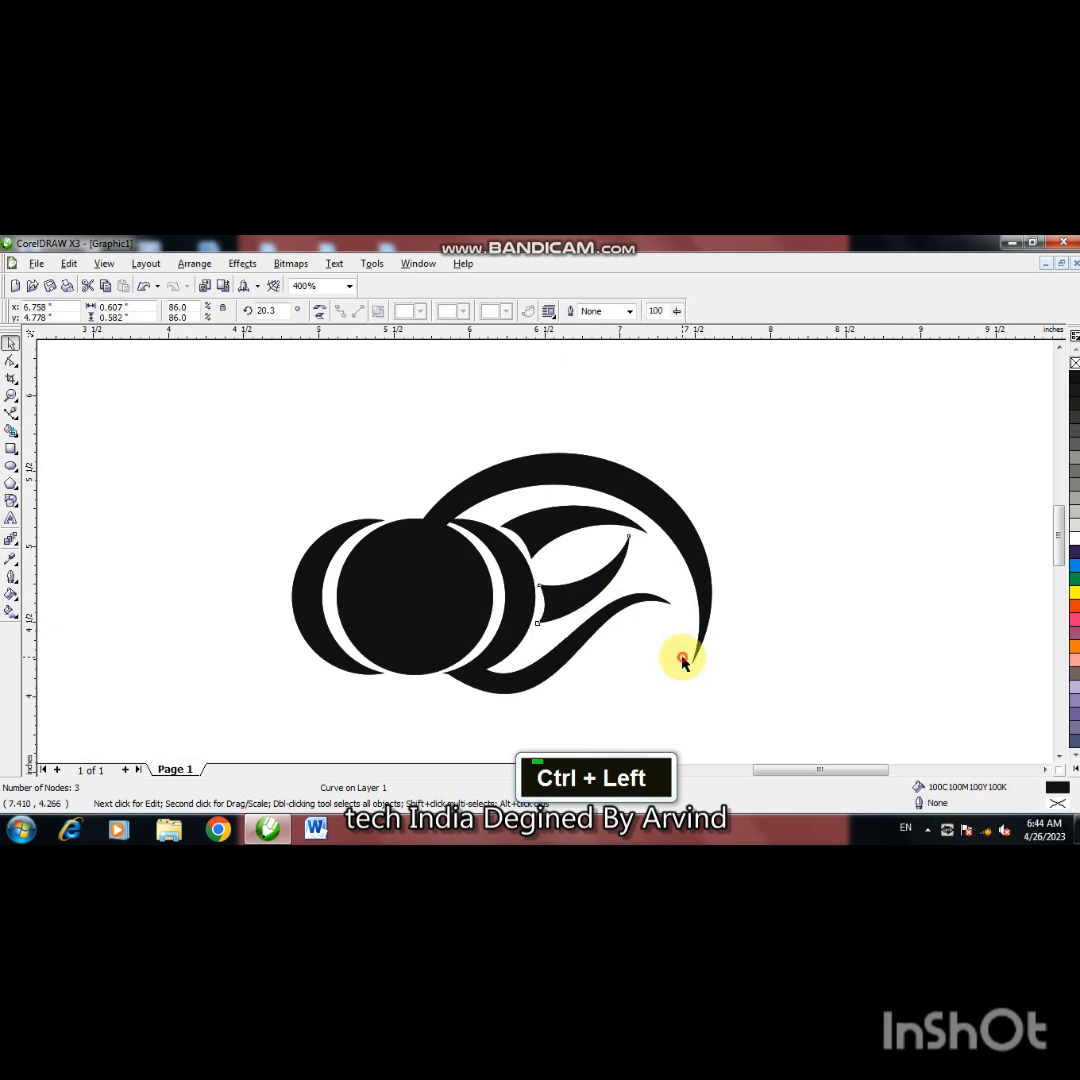
{"action": "left_click", "coordinate": [682, 660]}
Try to nudge the upper leaf 0.05 inches up and left, and undo both nudges.
{"action": "left_click", "coordinate": [581, 525]}
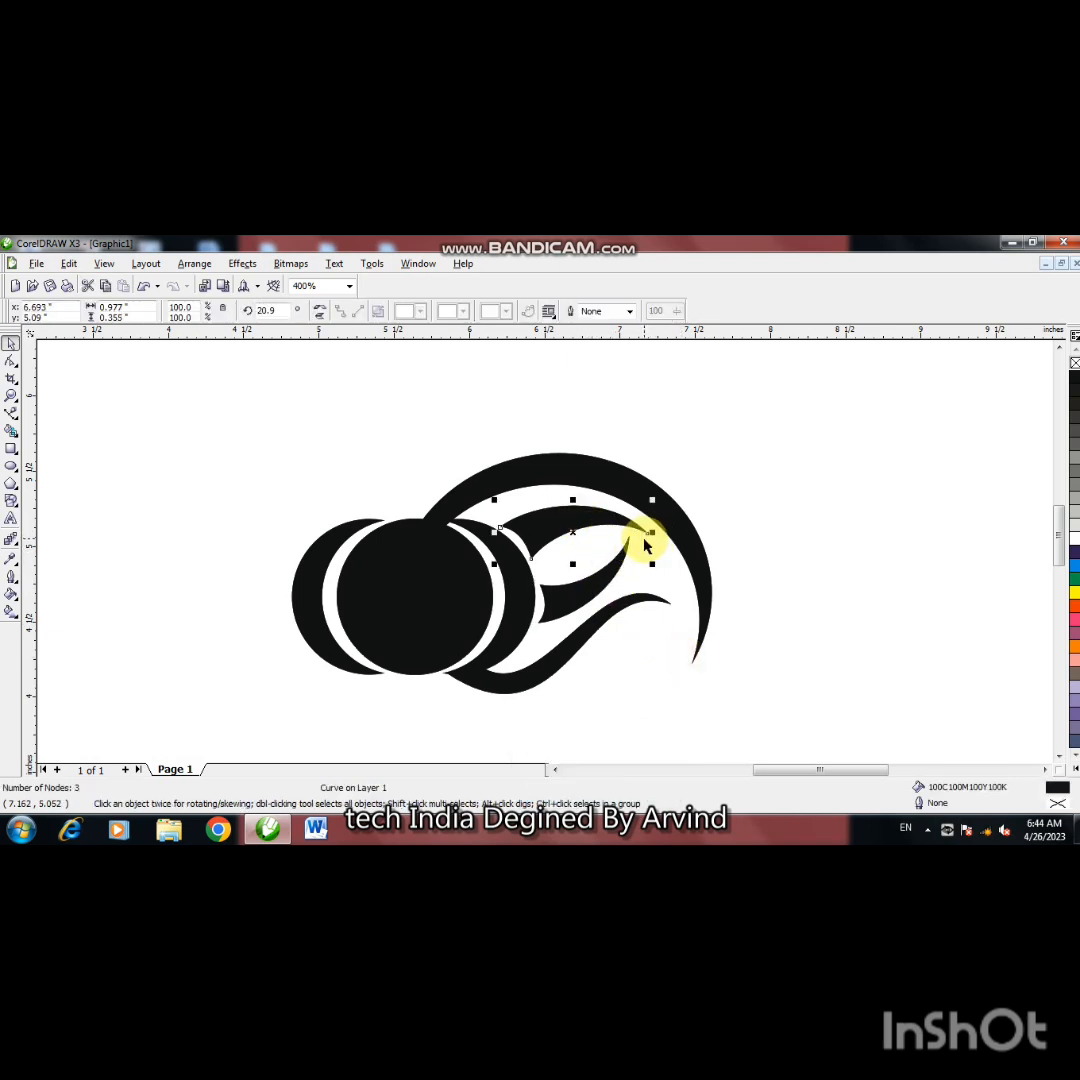
{"action": "key", "text": "ctrl+Up"}
{"action": "key", "text": "ctrl+Left"}
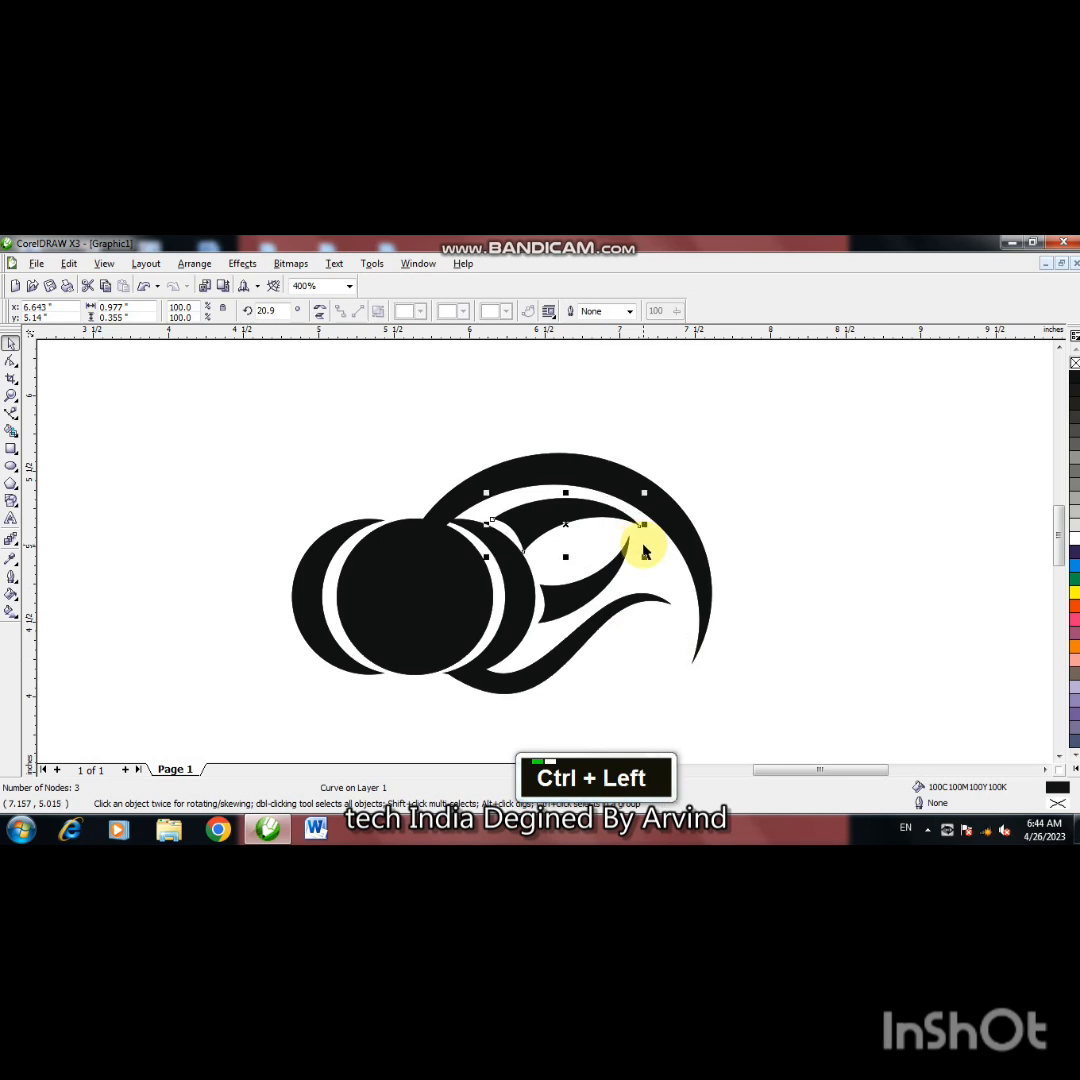
{"action": "left_click", "coordinate": [572, 532]}
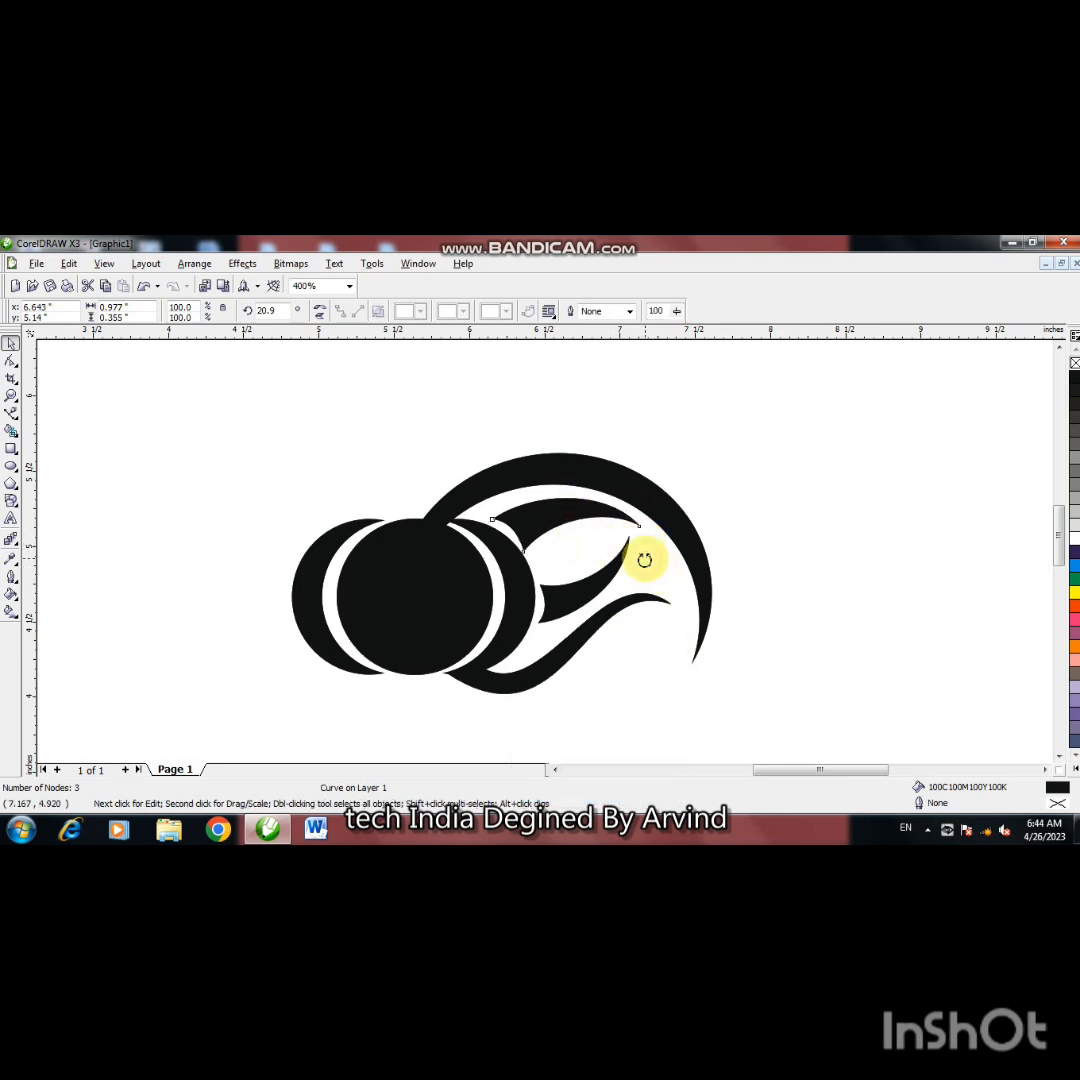
{"action": "key", "text": "ctrl+z"}
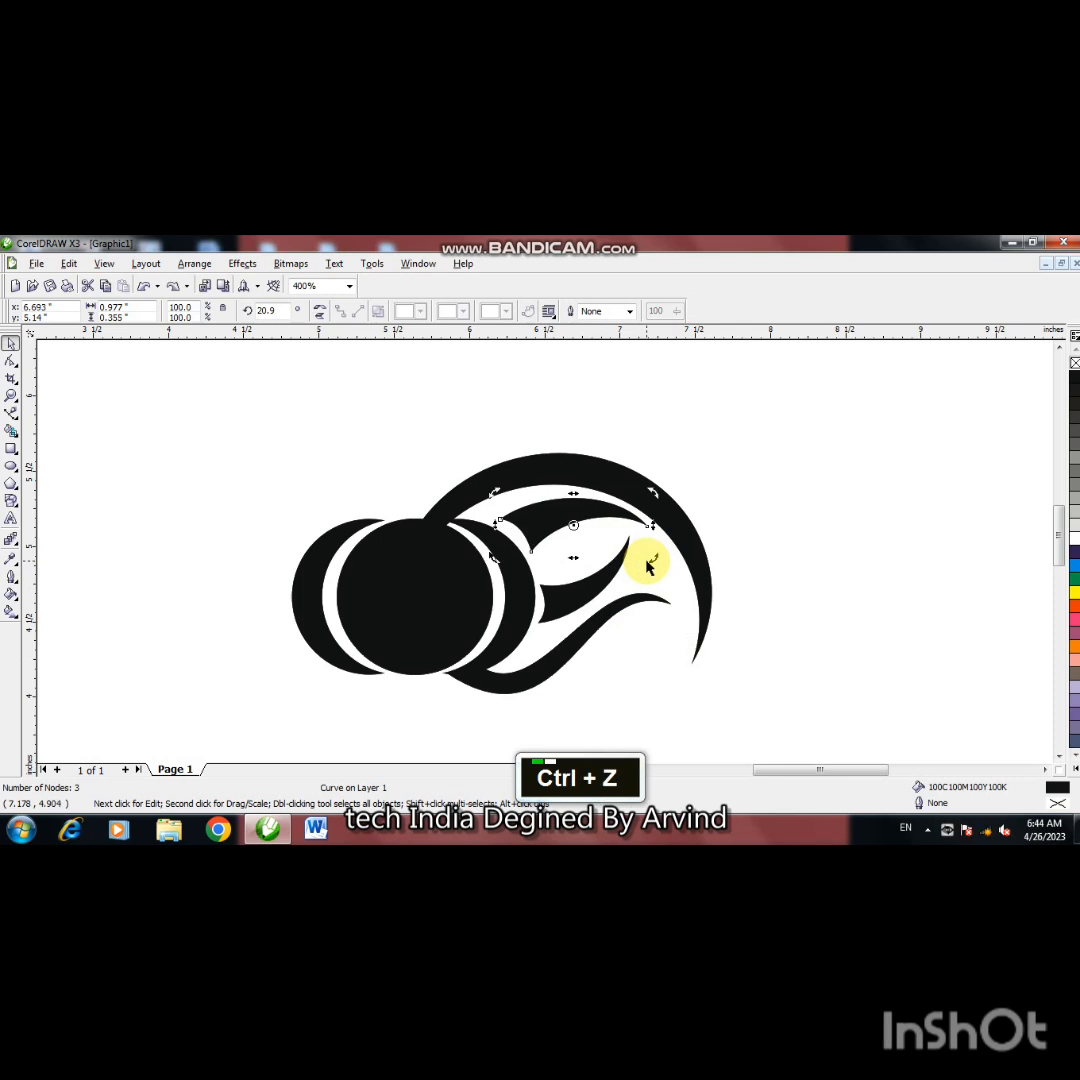
{"action": "key", "text": "ctrl+z"}
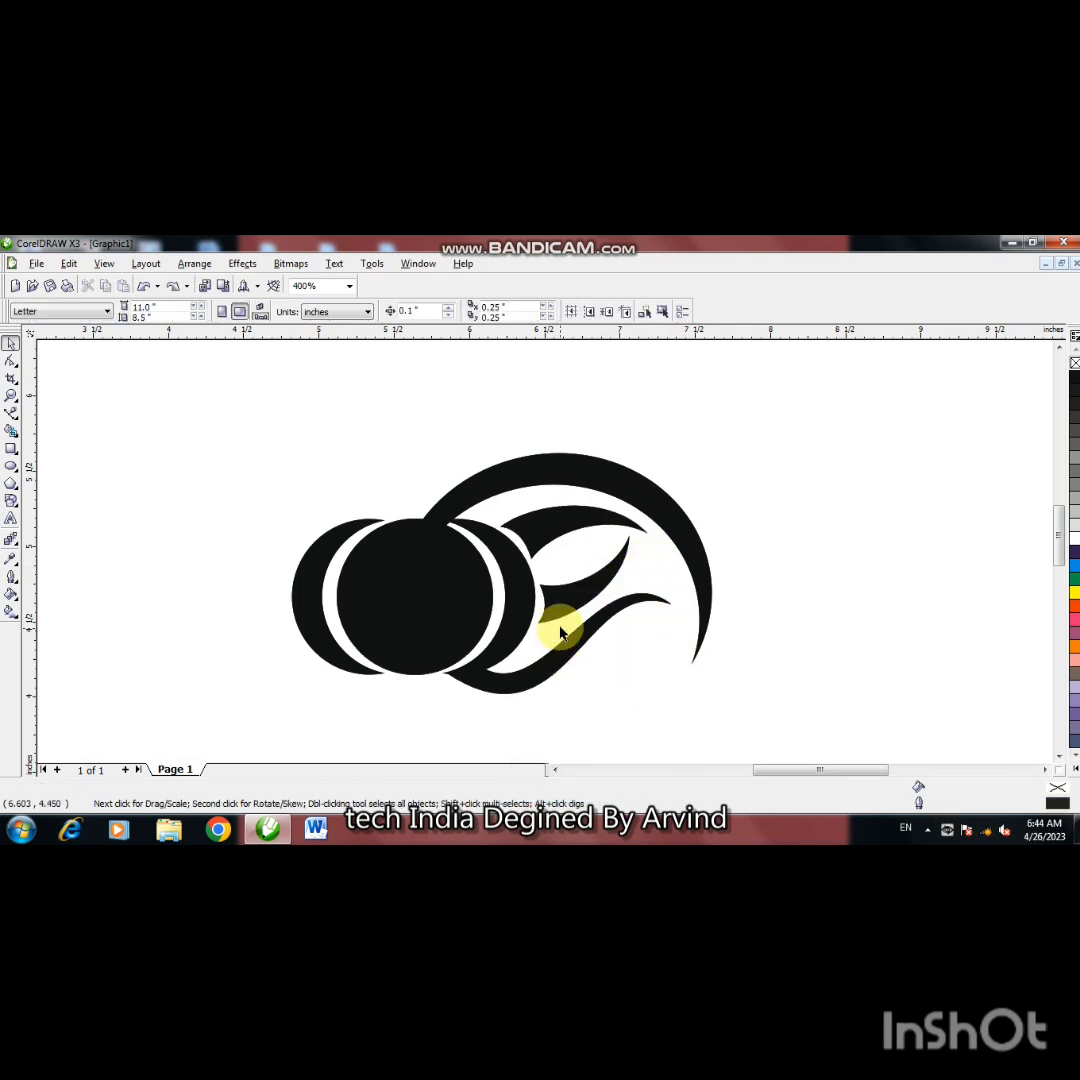
Draw a circle about 0.137 inches wide where the arc meets the right crescent, with white fill and no outline.
{"action": "left_click", "coordinate": [11, 468]}
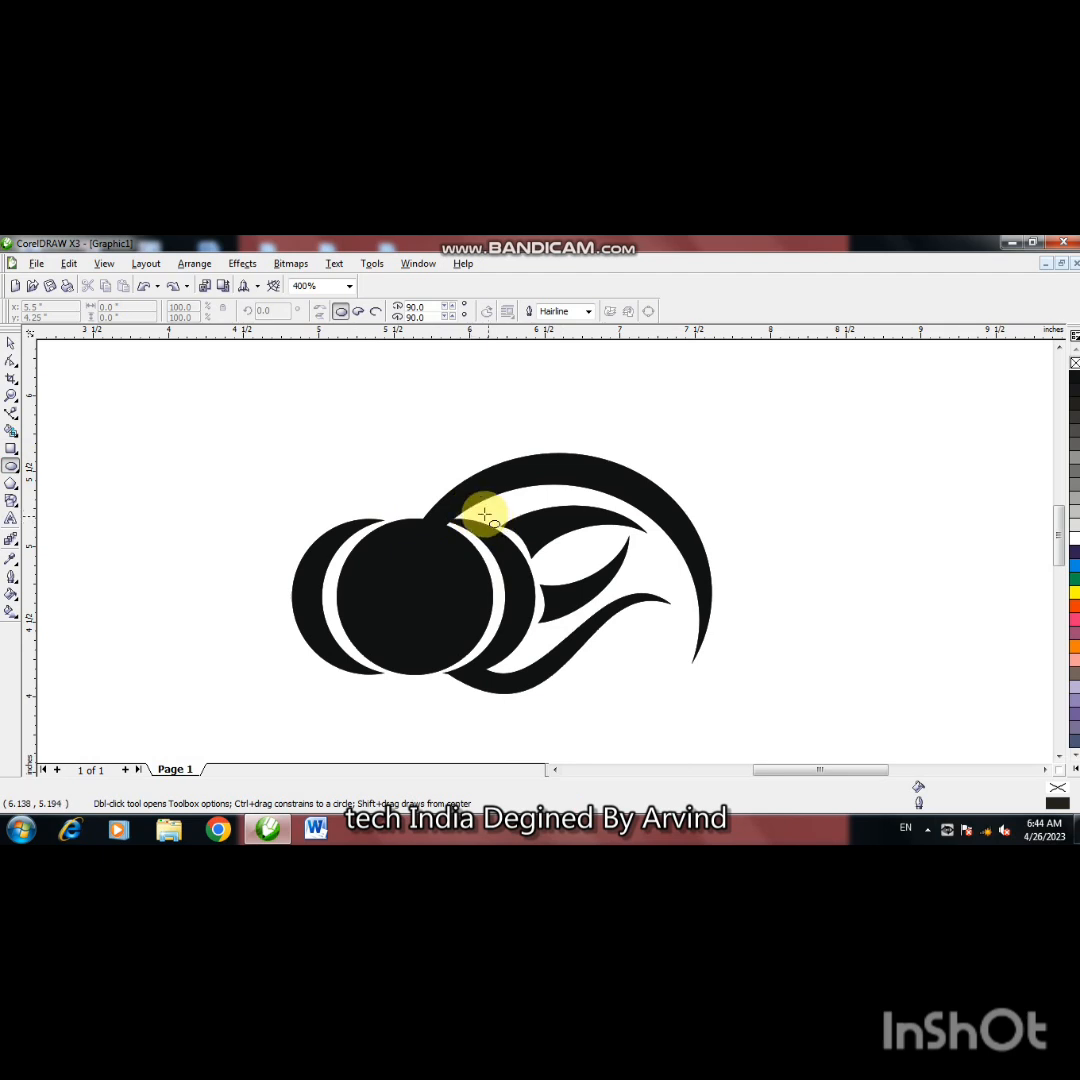
{"action": "key", "text": "ctrl"}
{"action": "mouse_move", "coordinate": [470, 515]}
{"action": "left_mouse_down"}
{"action": "mouse_move", "coordinate": [483, 533]}
{"action": "mouse_move", "coordinate": [457, 508]}
{"action": "left_mouse_up"}
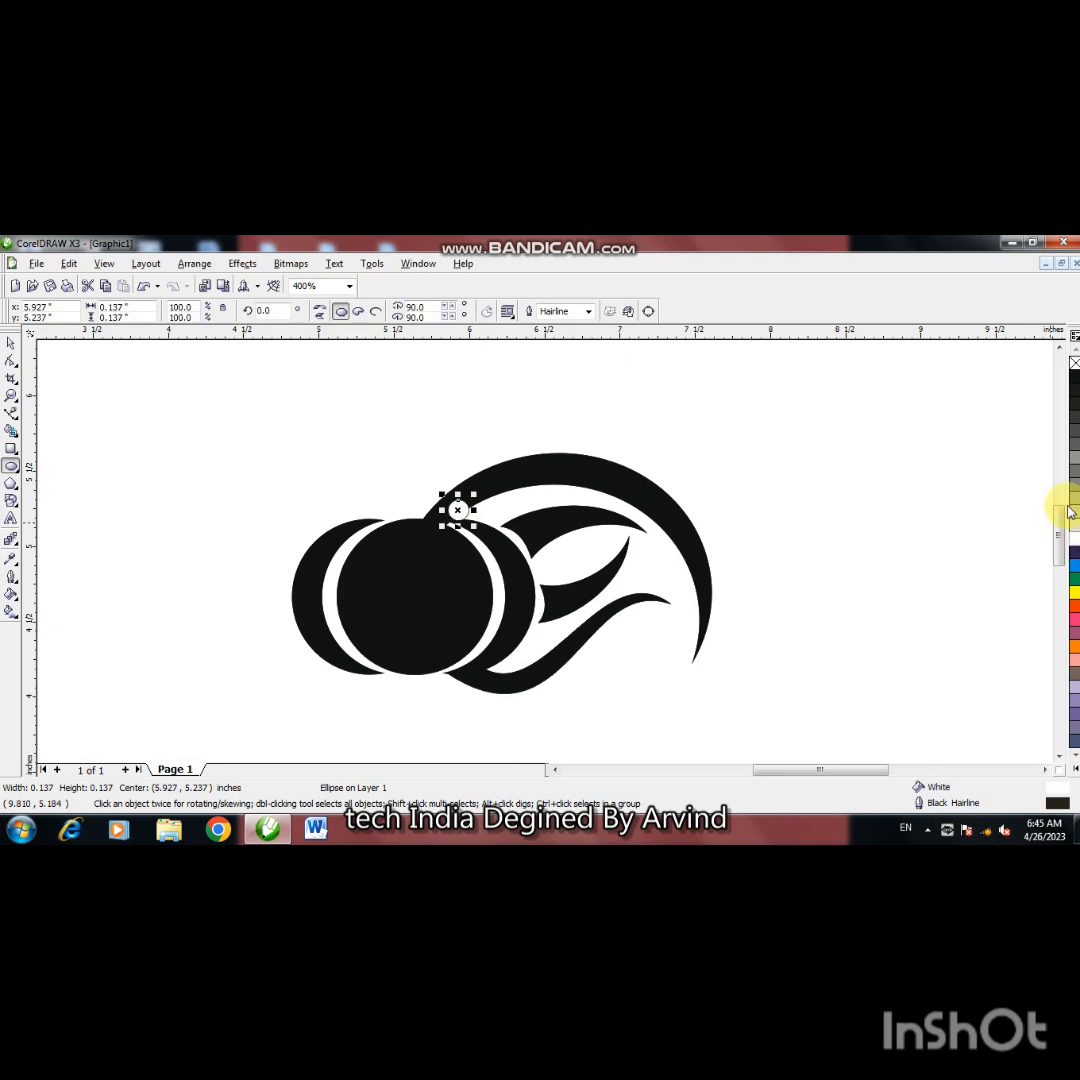
{"action": "right_click", "coordinate": [1070, 358]}
{"action": "key", "text": "Escape"}
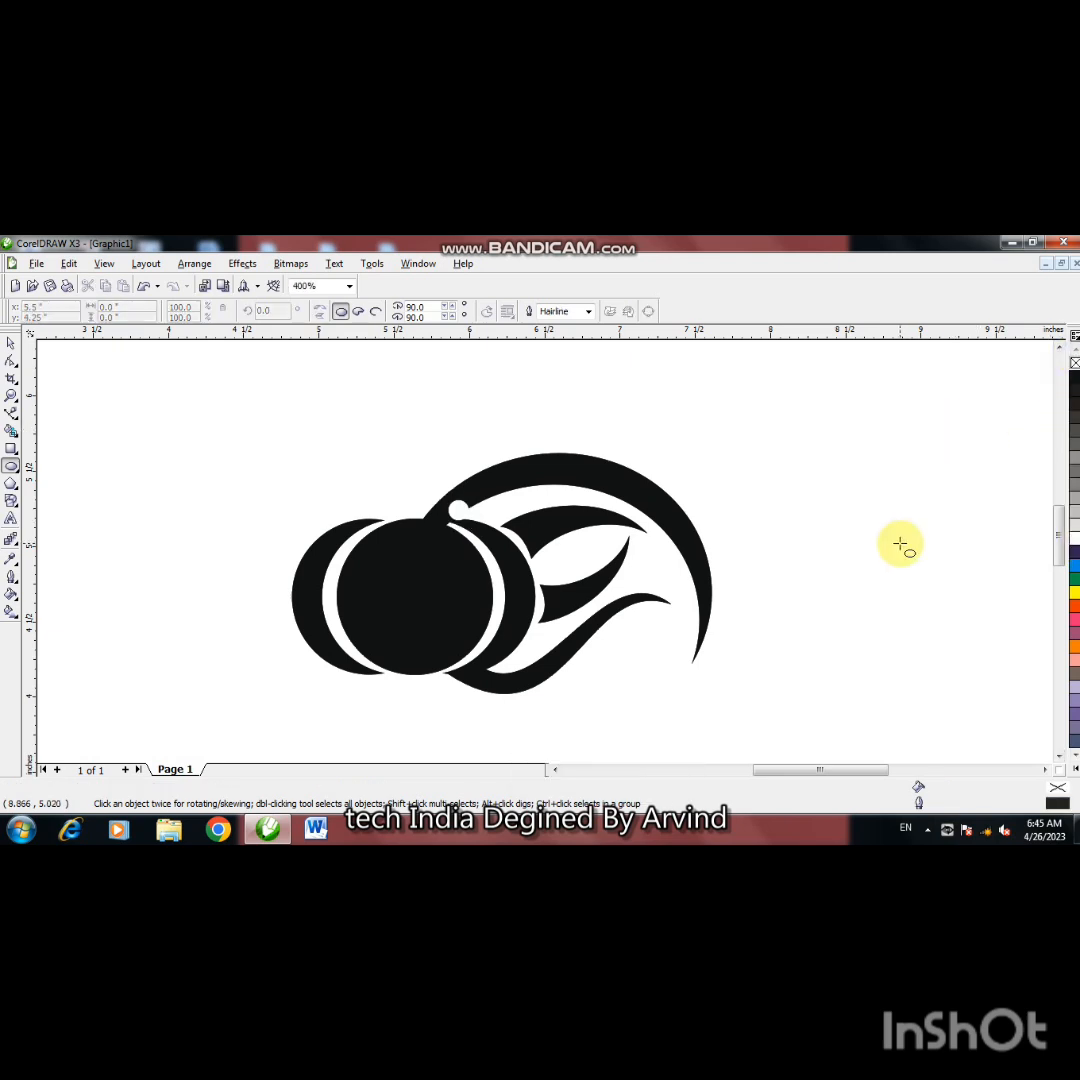
{"action": "left_click", "coordinate": [10, 345]}
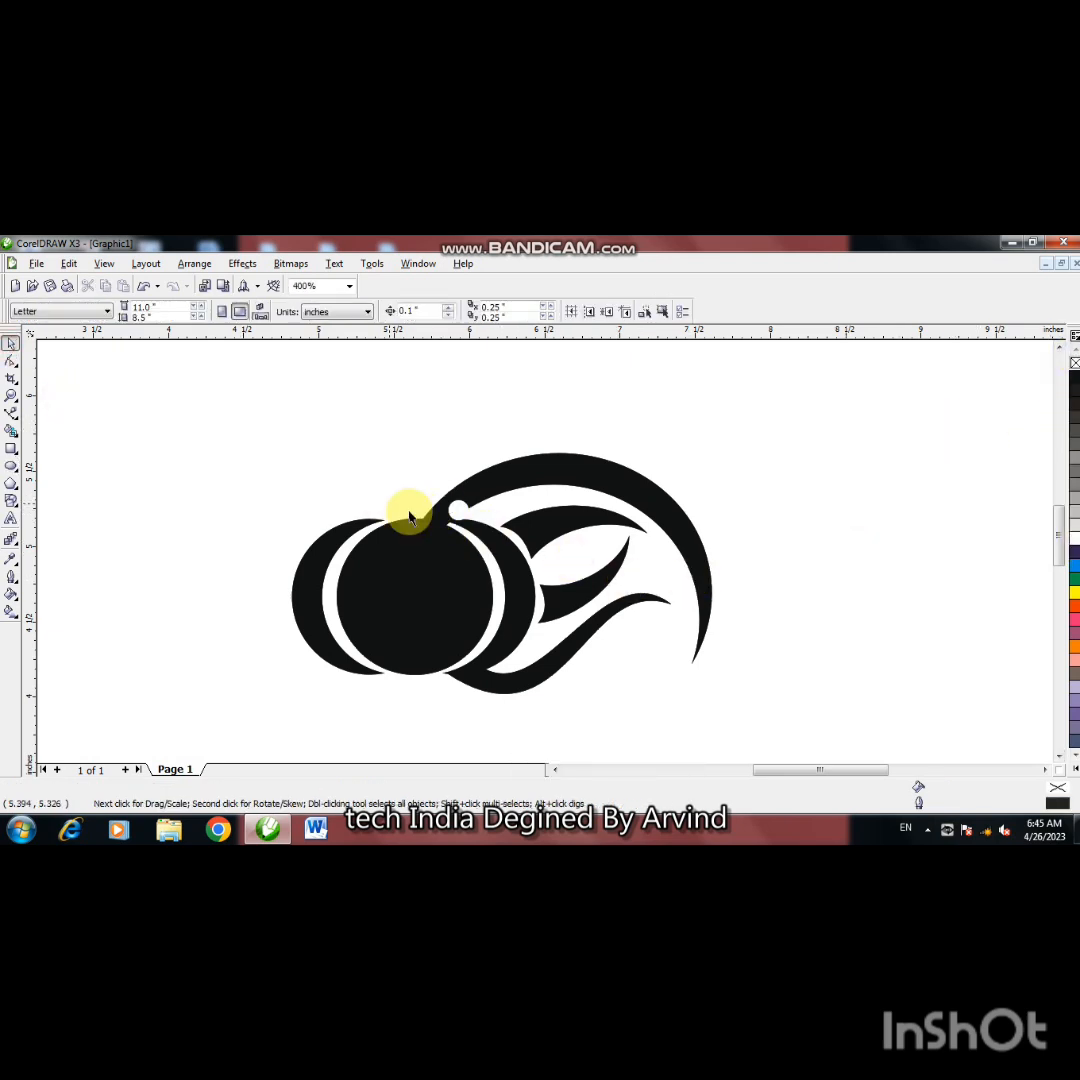
Place a copy of the small white circle where the right crescent meets the S-shaped swoosh.
{"action": "left_click", "coordinate": [458, 513]}
{"action": "left_click_drag", "start_coordinate": [458, 511], "coordinate": [493, 666]}
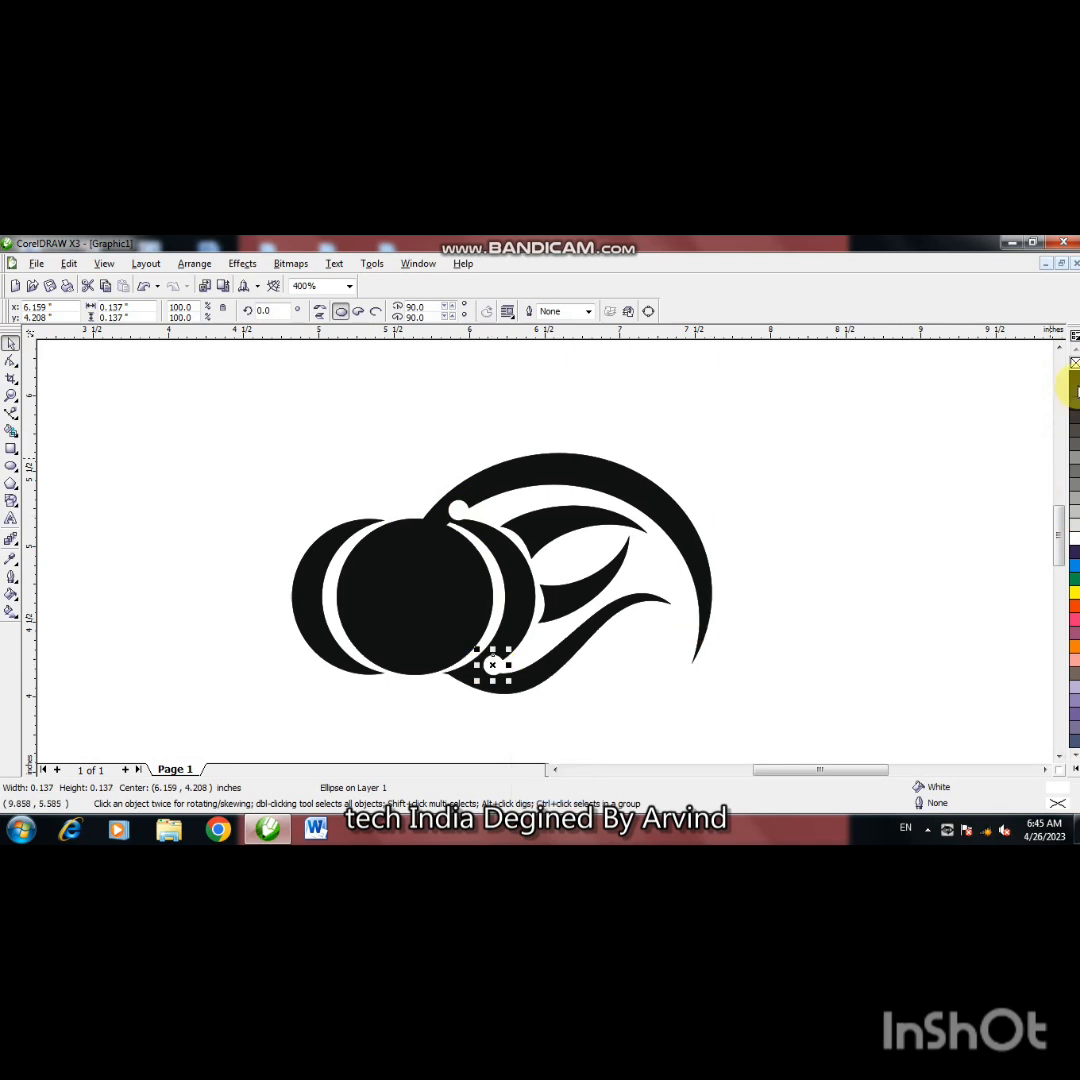
{"action": "left_click", "coordinate": [962, 475]}
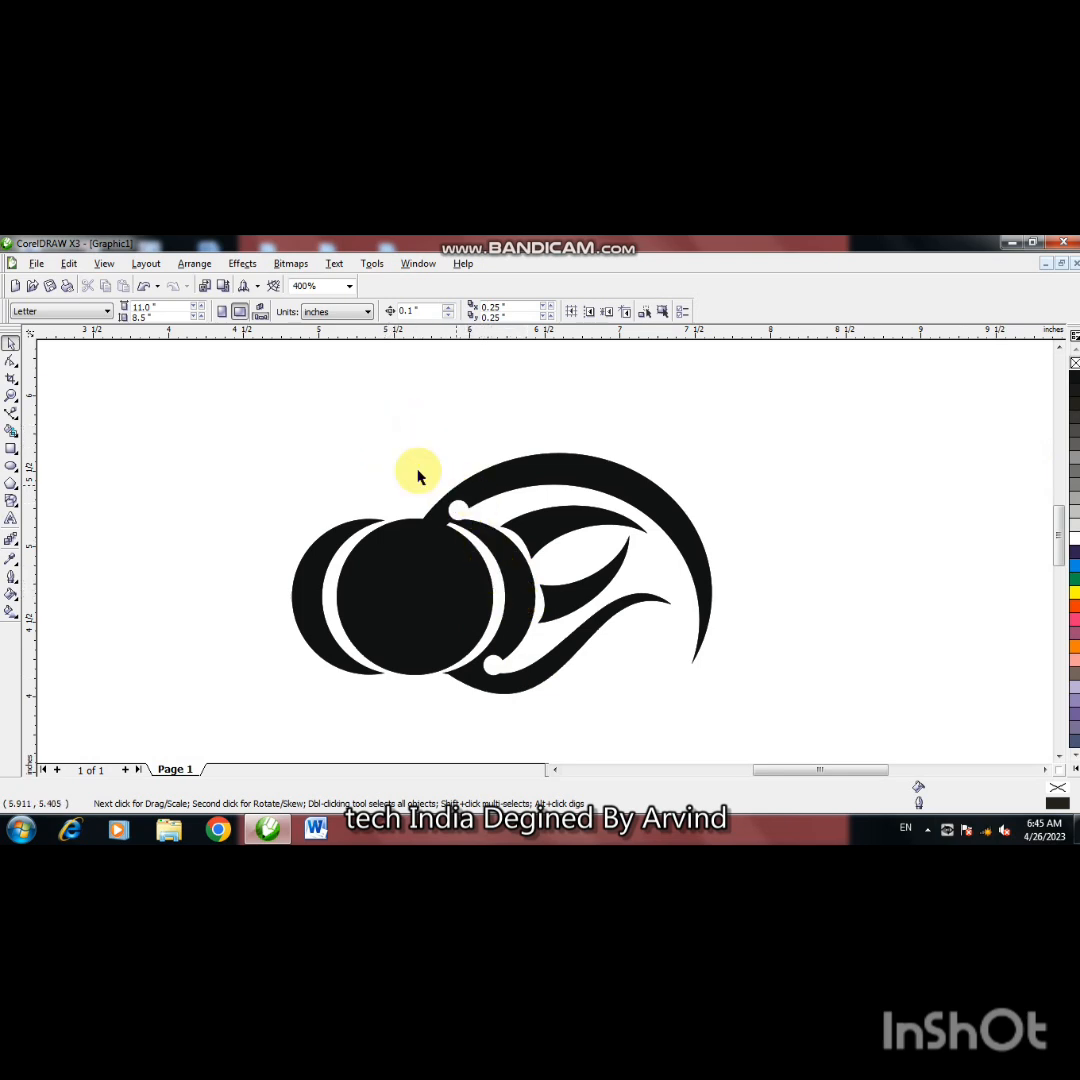
Duplicate the arc, right crescent, leaves, swoosh and both white circles, and mirror the copies horizontally.
{"action": "mouse_move", "coordinate": [392, 451]}
{"action": "left_mouse_down"}
{"action": "mouse_move", "coordinate": [531, 589]}
{"action": "mouse_move", "coordinate": [569, 586]}
{"action": "mouse_move", "coordinate": [579, 622]}
{"action": "mouse_move", "coordinate": [639, 699]}
{"action": "mouse_move", "coordinate": [784, 705]}
{"action": "left_mouse_up"}
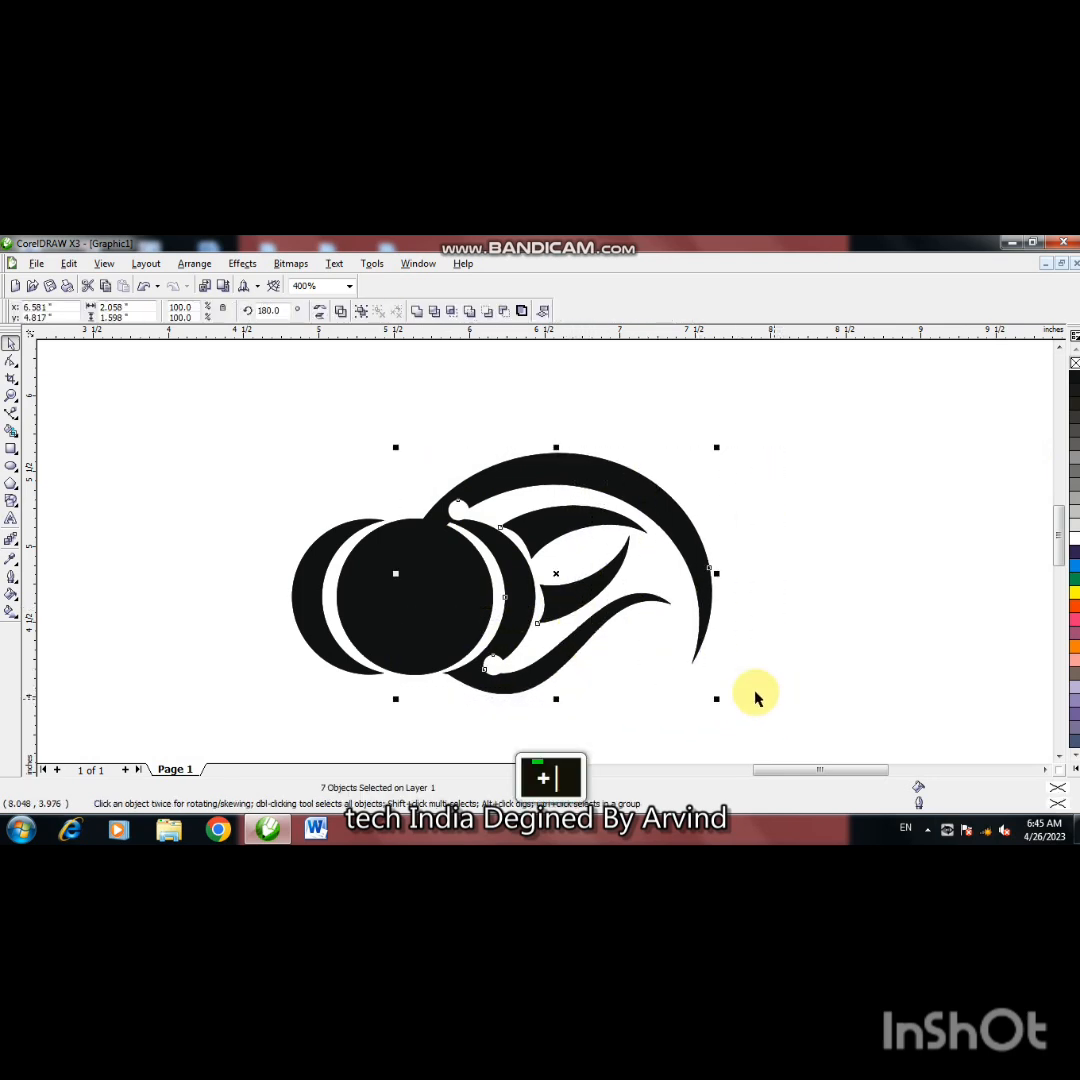
{"action": "left_click", "coordinate": [320, 311]}
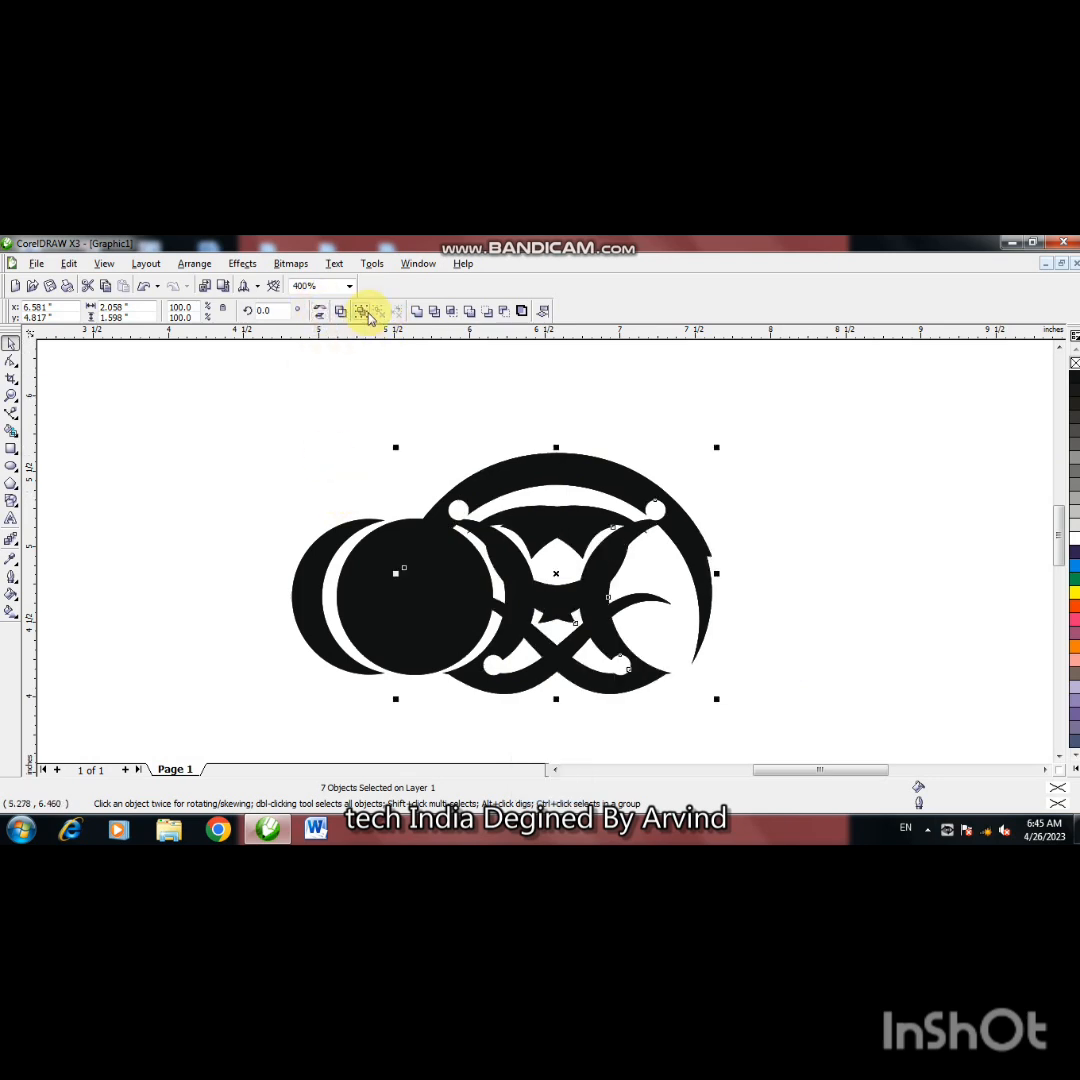
Group the seven mirrored pieces and move the group left, clear of the circle's old left crescent.
{"action": "left_click", "coordinate": [360, 311]}
{"action": "key", "text": "Left"}
{"action": "key", "text": "Left"}
{"action": "key", "text": "Left"}
{"action": "key", "text": "Left"}
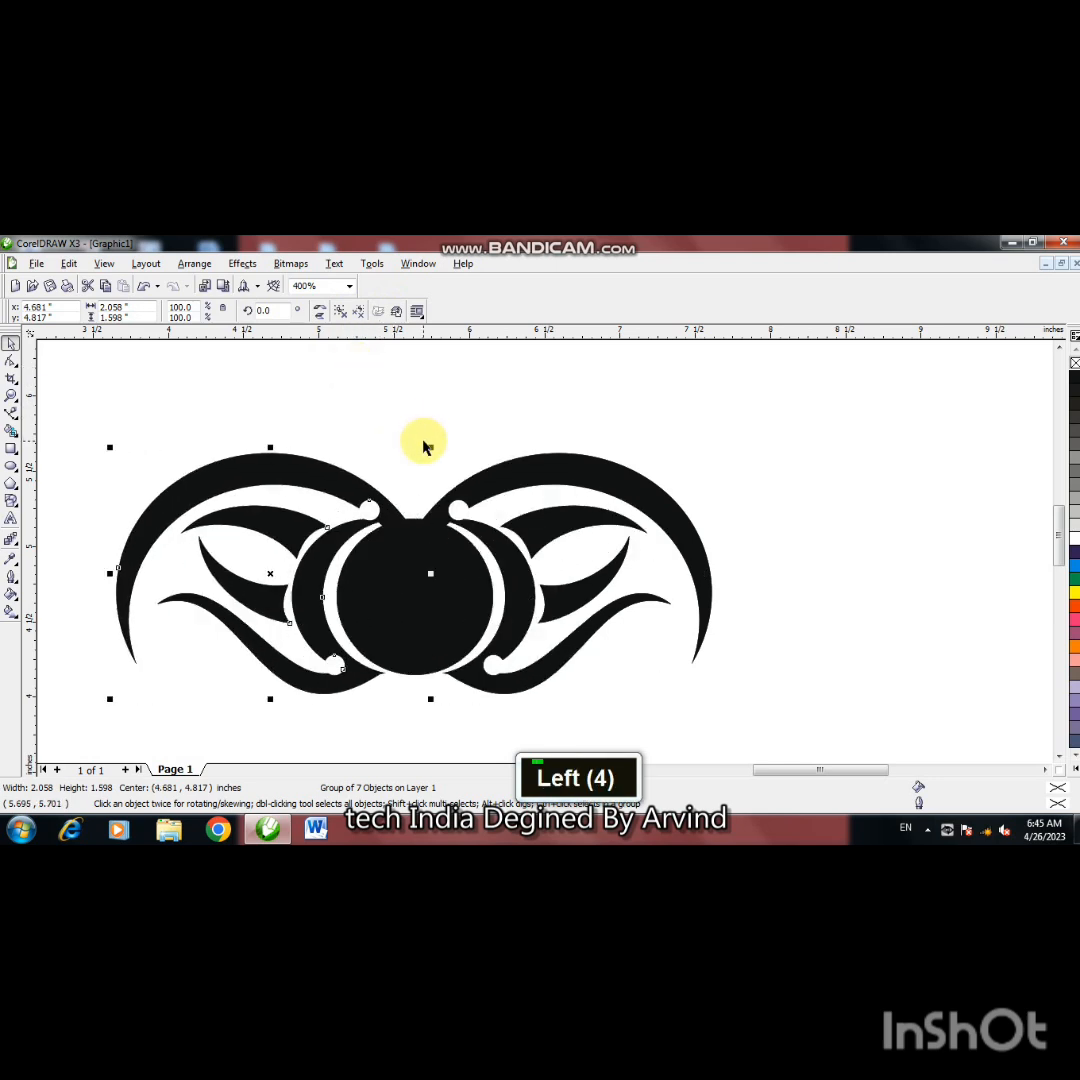
{"action": "key", "text": "Left"}
{"action": "left_click", "coordinate": [400, 484]}
{"action": "key", "text": "Left"}
{"action": "key", "text": "Left"}
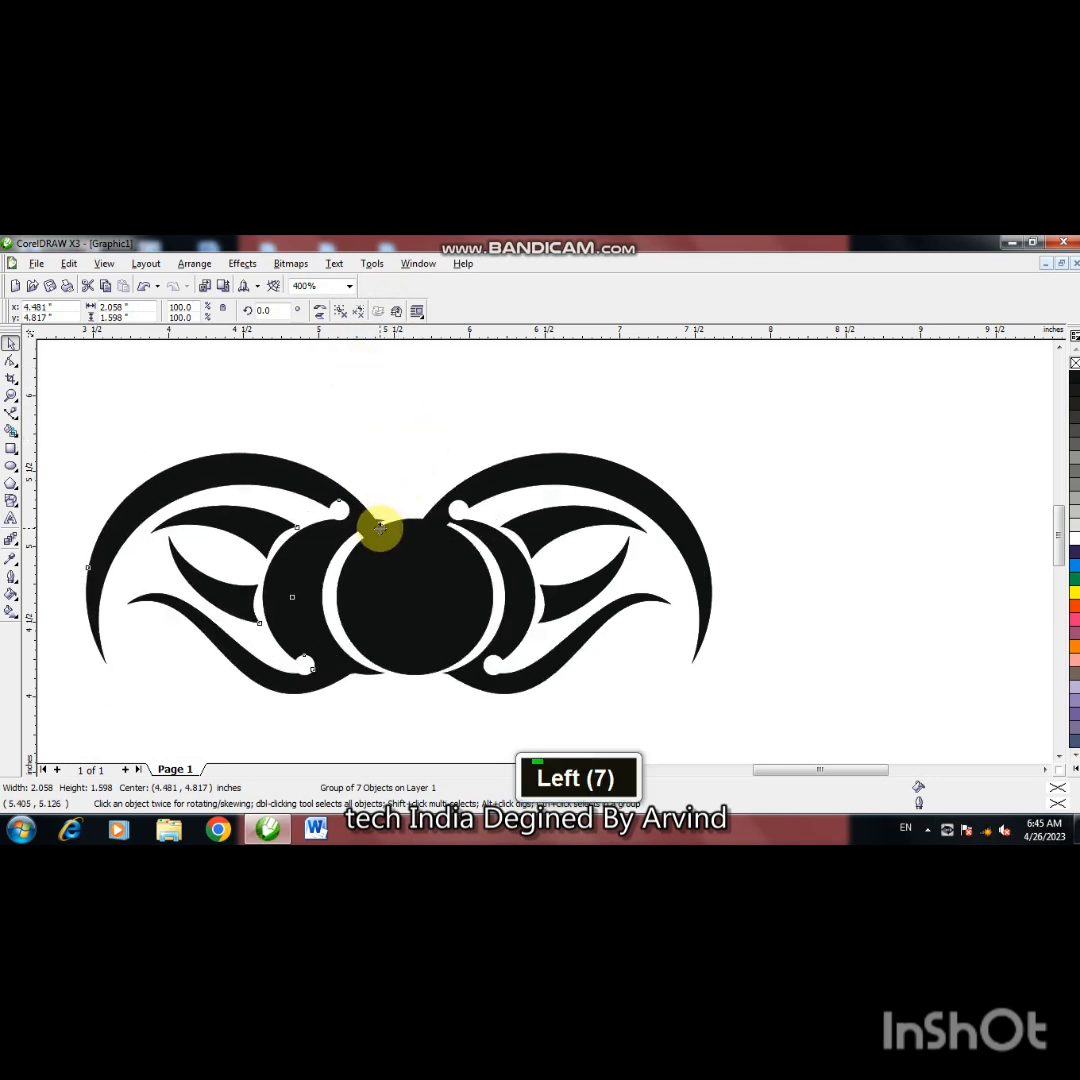
{"action": "key", "text": "Left"}
Delete the old crescent left of the circle and move the mirrored group right until it hugs the circle, centred at x 4.681 inches.
{"action": "left_click", "coordinate": [380, 517]}
{"action": "key", "text": "Delete"}
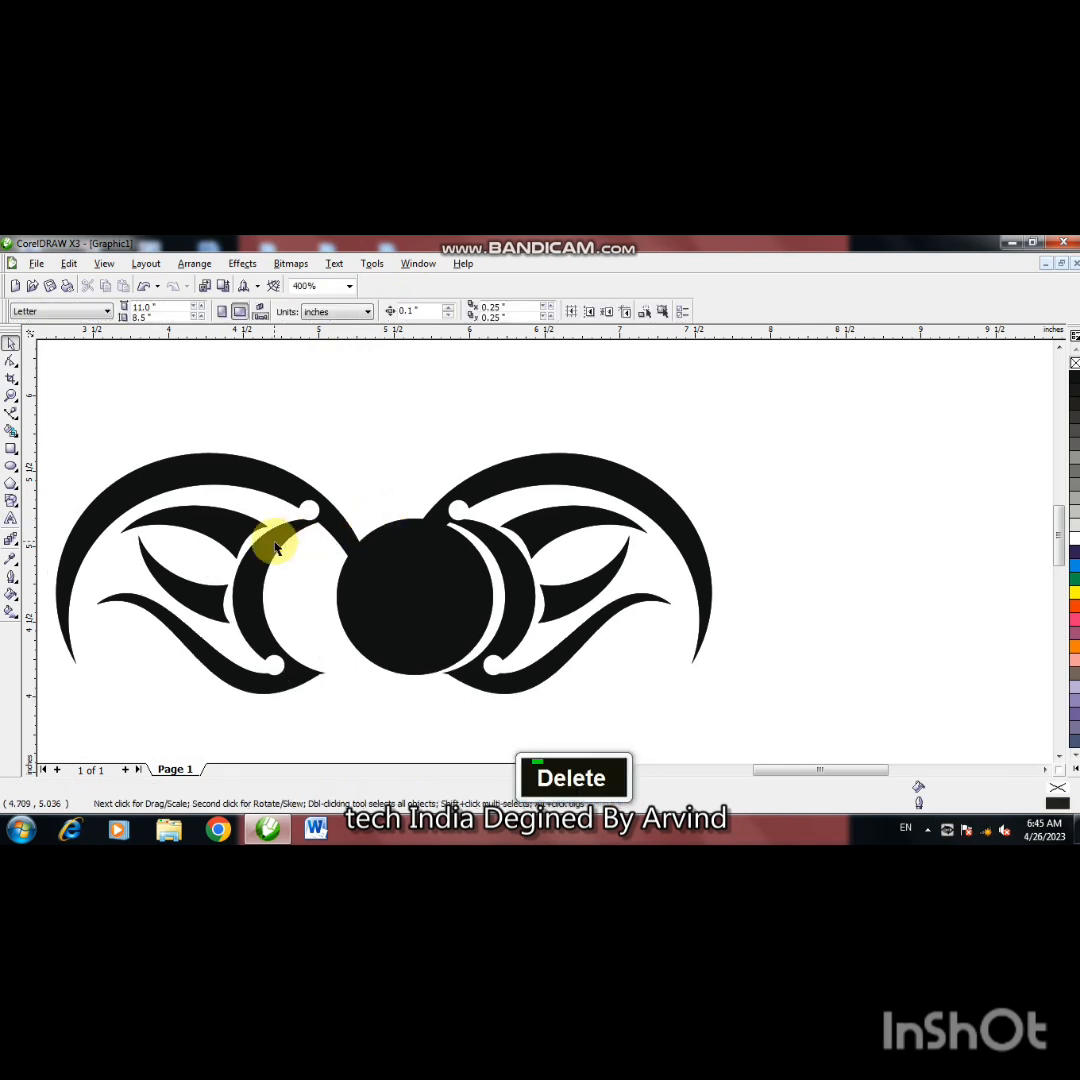
{"action": "left_click", "coordinate": [274, 540]}
{"action": "key", "text": "Right"}
{"action": "key", "text": "Right"}
{"action": "key", "text": "Right"}
{"action": "key", "text": "Right"}
{"action": "key", "text": "Right"}
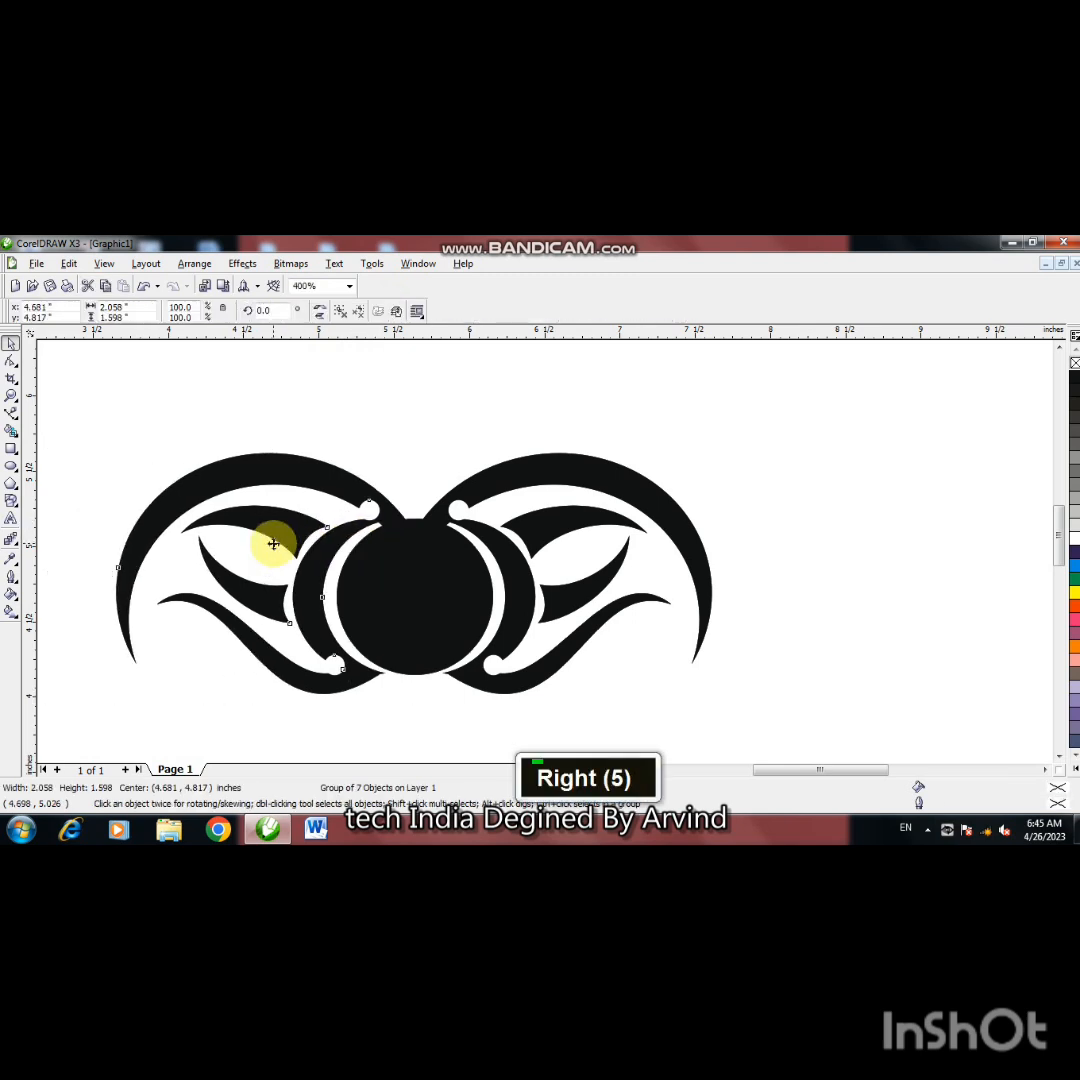
{"action": "key", "text": "Left"}
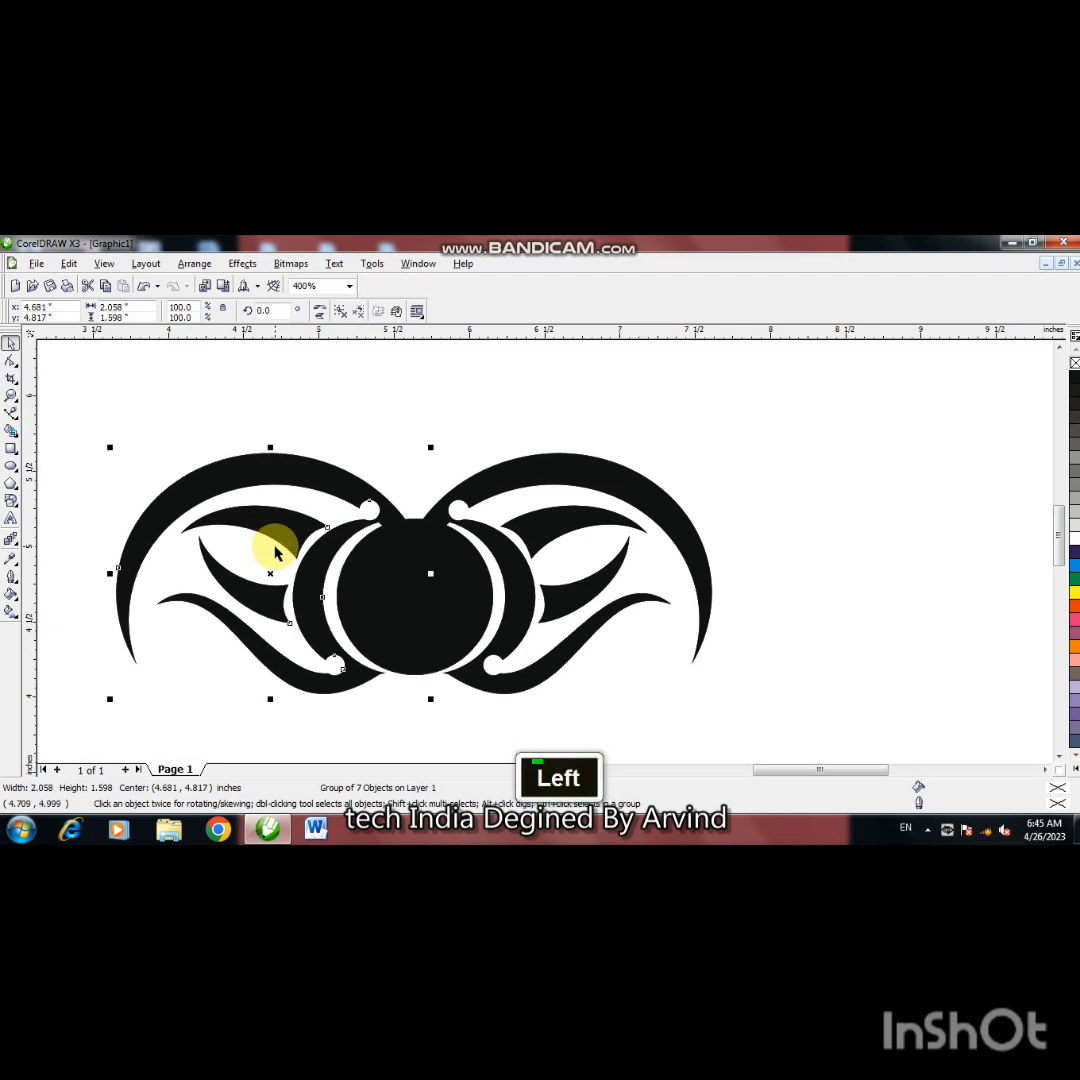
{"action": "left_click", "coordinate": [822, 508]}
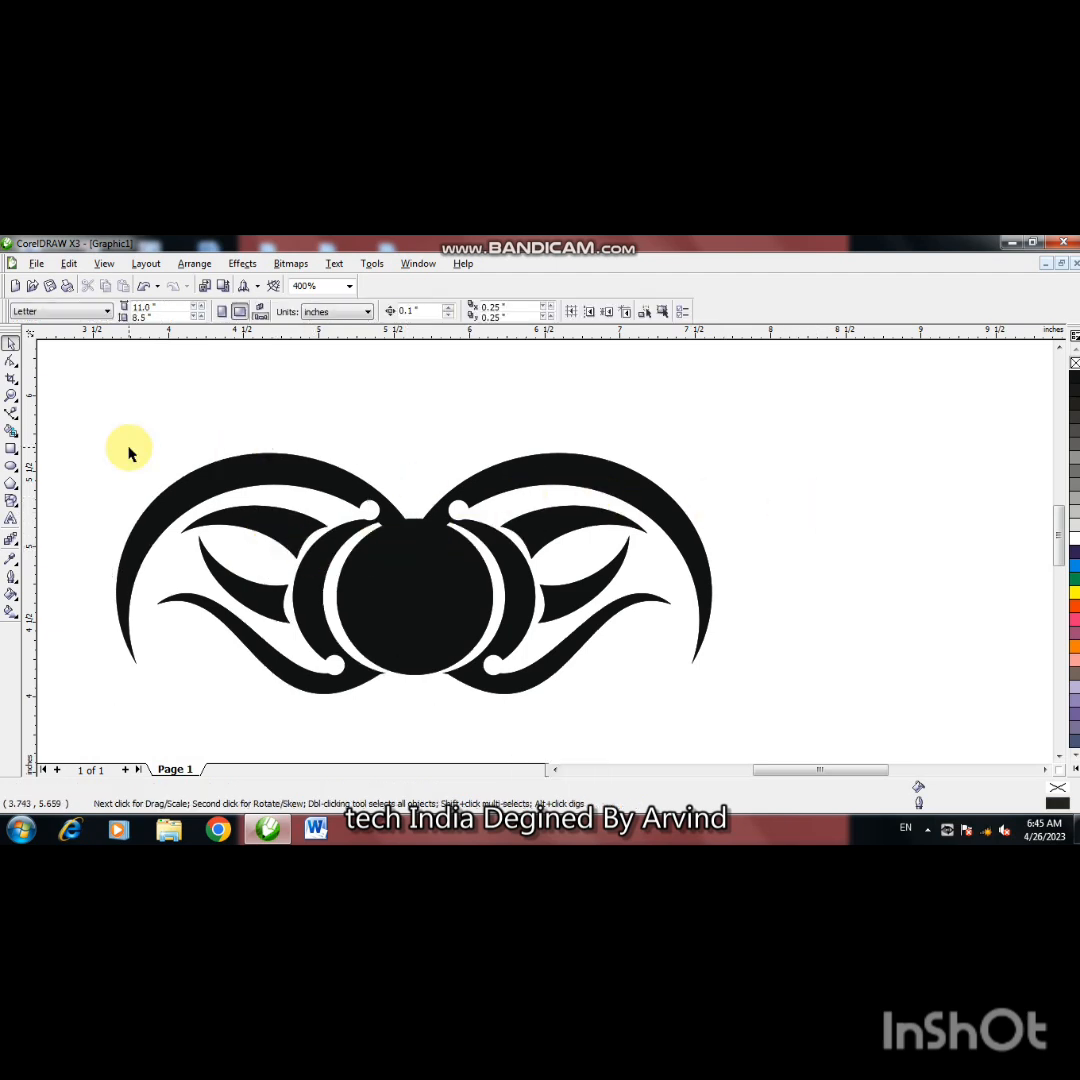
Group the circle and all pieces on both sides into one graphic.
{"action": "key", "text": "F3"}
{"action": "left_click_drag", "start_coordinate": [486, 493], "coordinate": [905, 726]}
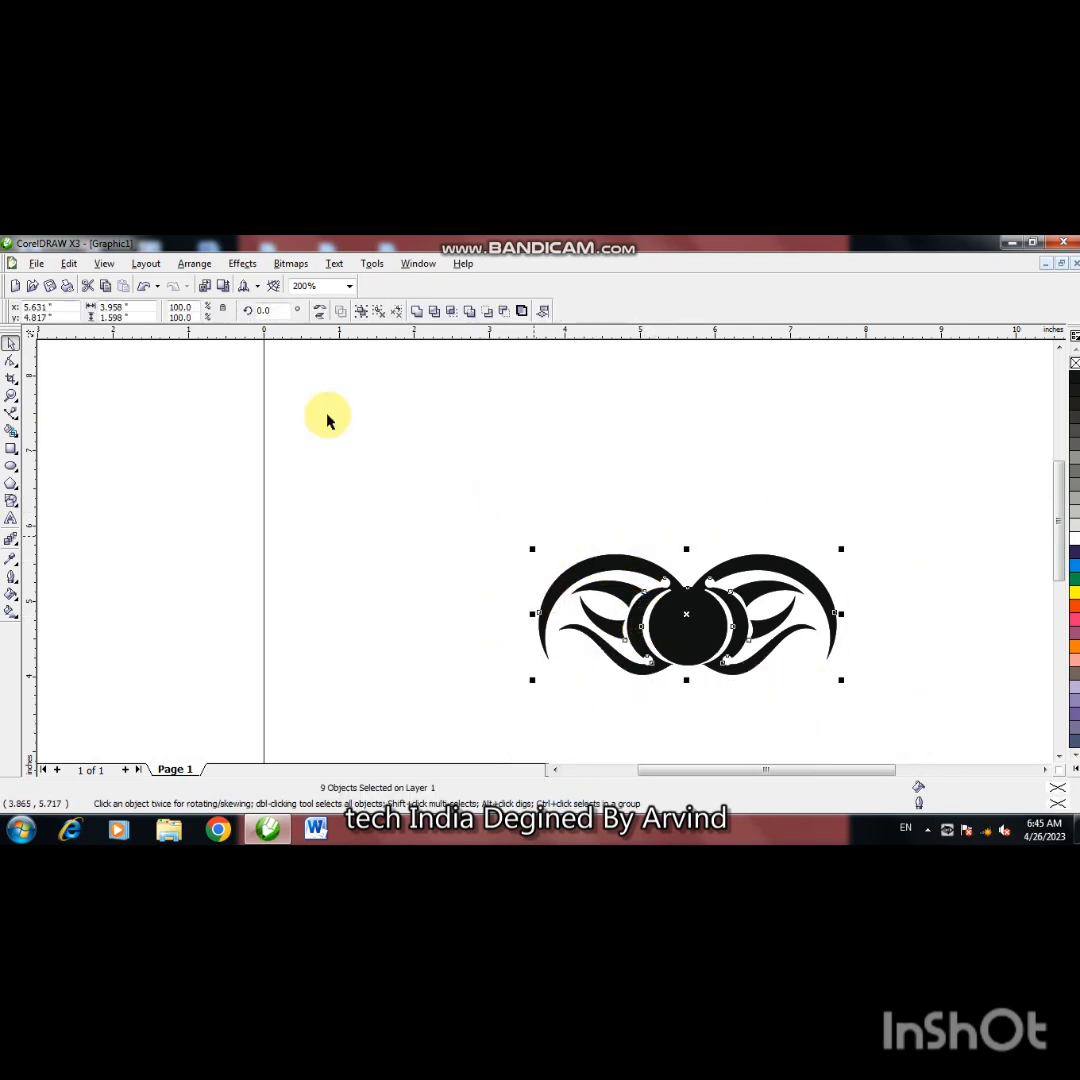
{"action": "left_click", "coordinate": [361, 312]}
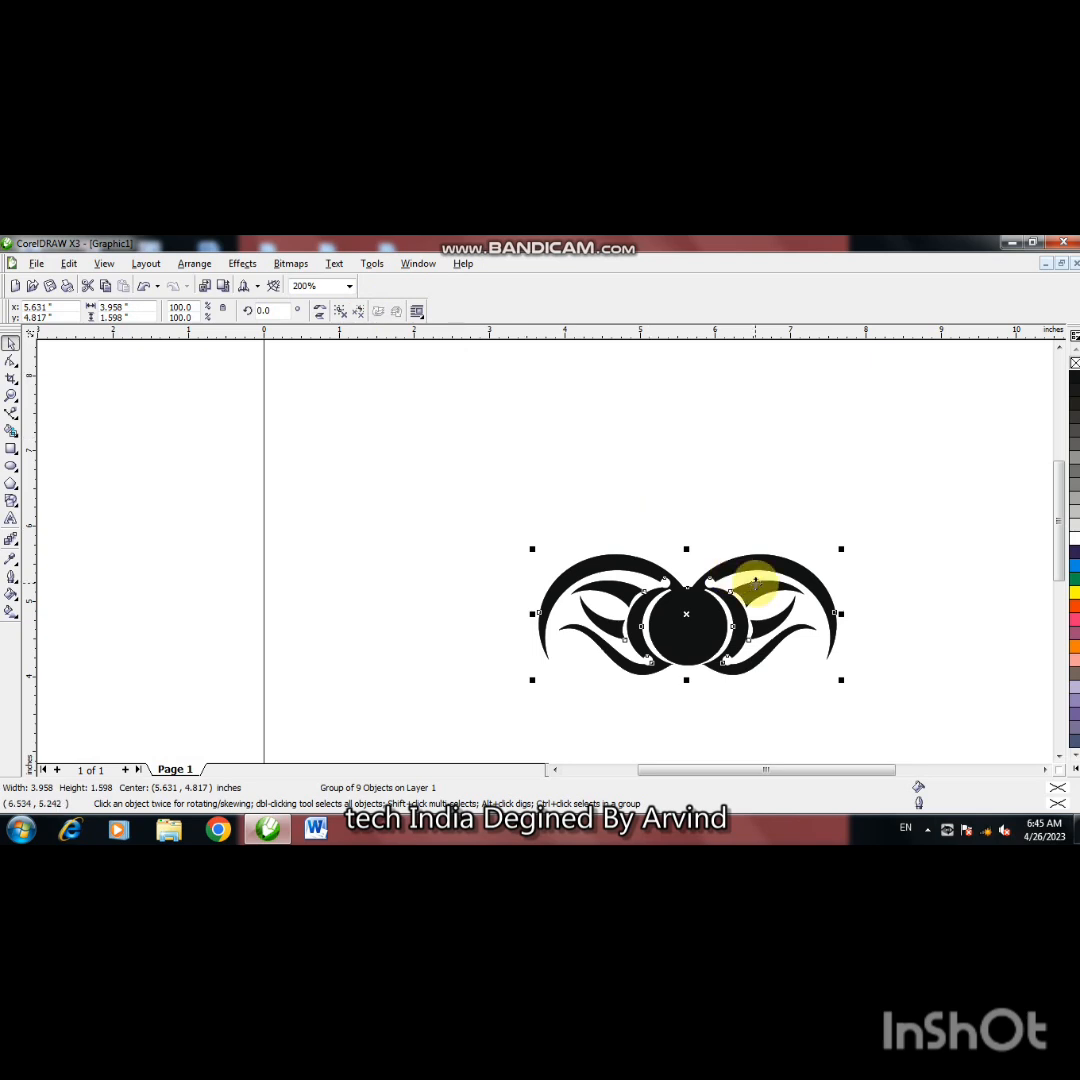
Enlarge the grouped graphic to about 4.42 inches wide and move it down, centring it near 5.65, 3.83 inches.
{"action": "key", "text": "F3"}
{"action": "key", "text": "F3"}
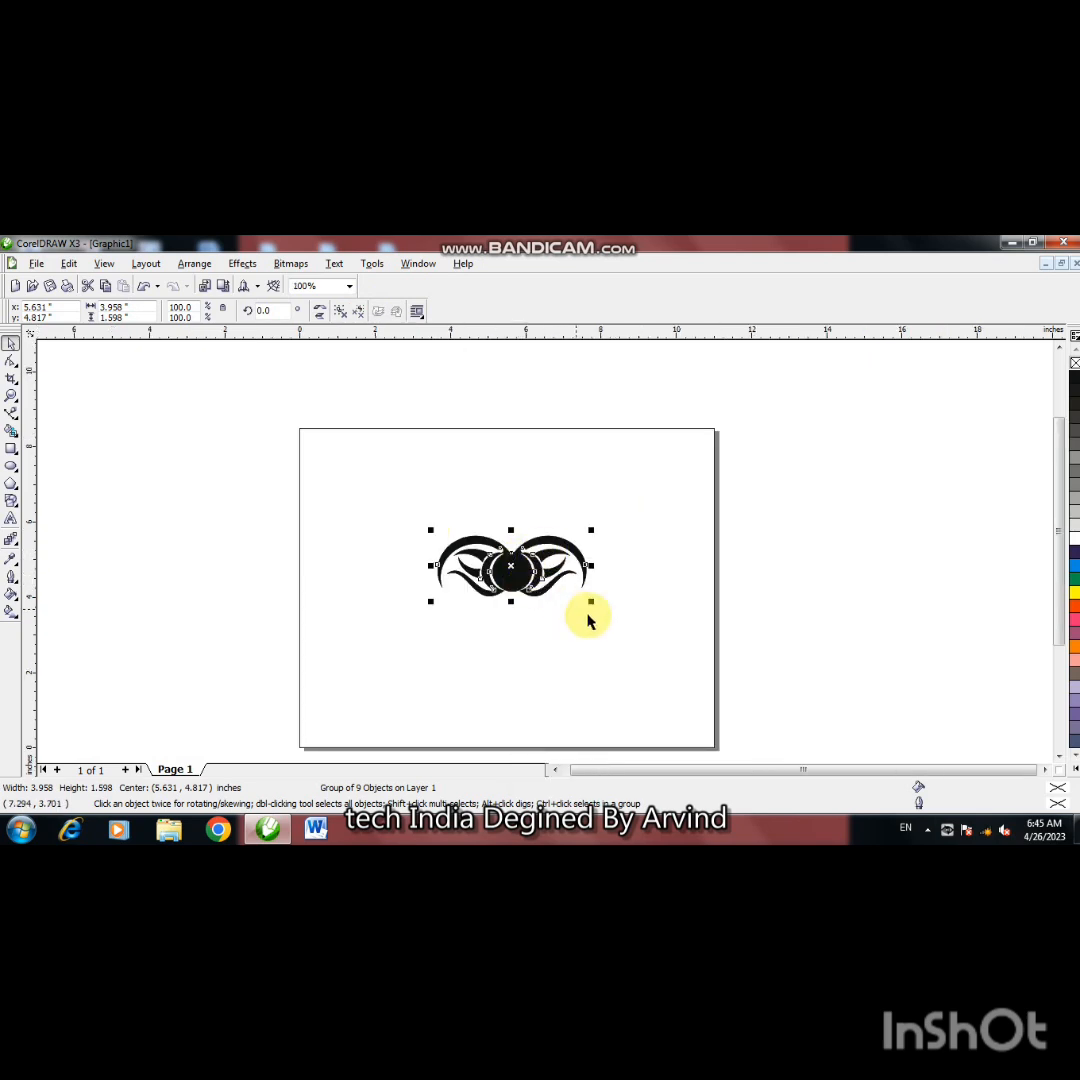
{"action": "left_click_drag", "start_coordinate": [592, 603], "coordinate": [600, 610]}
{"action": "left_click_drag", "start_coordinate": [512, 569], "coordinate": [513, 587]}
Duplicate the graphic, rotate the copy to 270 degrees and place it above the original, centred near 4.03, 7.08 inches.
{"action": "key", "text": "KP_Add"}
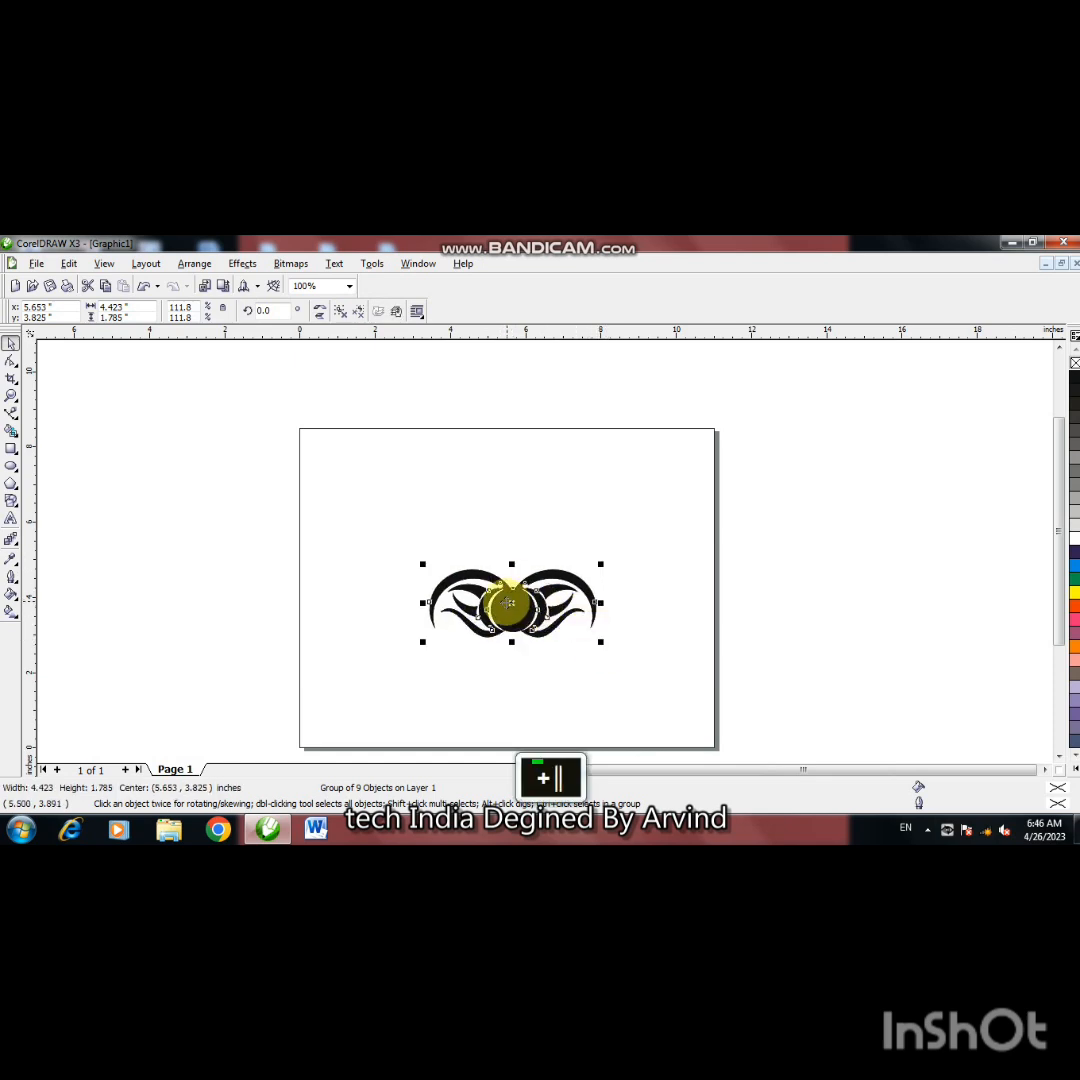
{"action": "left_click", "coordinate": [512, 605]}
{"action": "left_click_drag", "start_coordinate": [601, 647], "coordinate": [478, 691]}
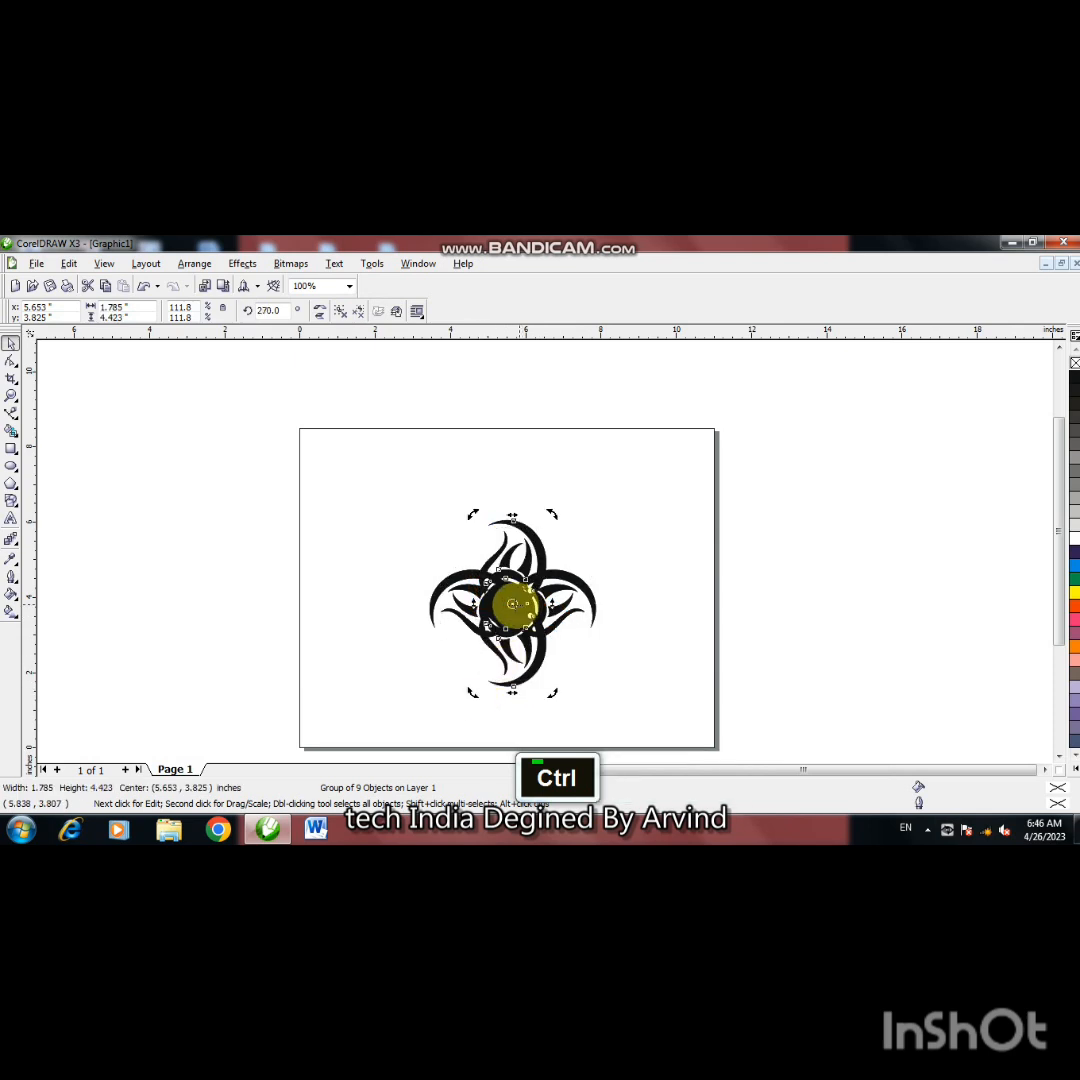
{"action": "left_click", "coordinate": [511, 604]}
{"action": "left_click_drag", "start_coordinate": [504, 597], "coordinate": [450, 483]}
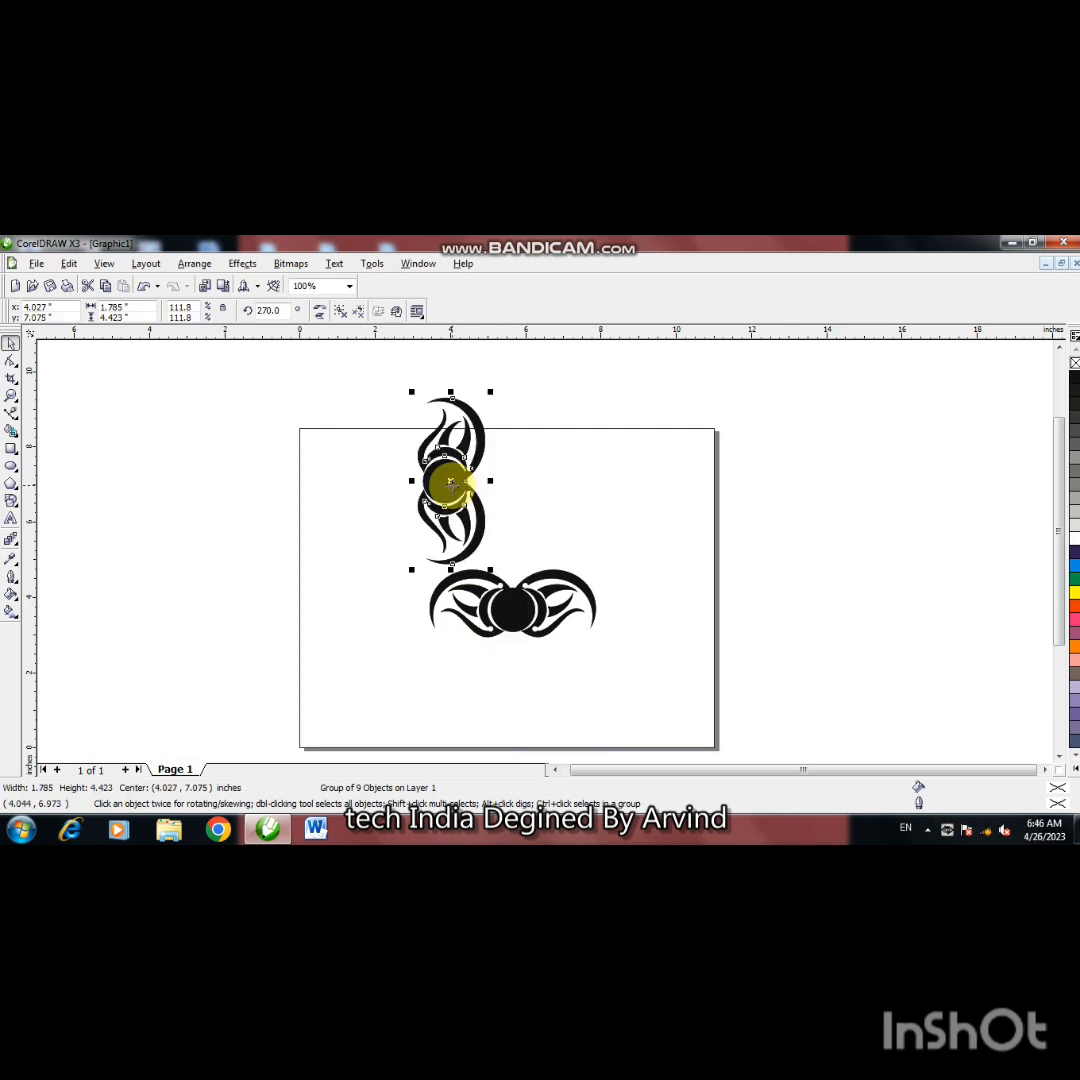
Duplicate the upright graphic, mirror the copy horizontally and move it right to sit back to back with the first, centred at x 5.827 inches.
{"action": "key", "text": "KP_Add"}
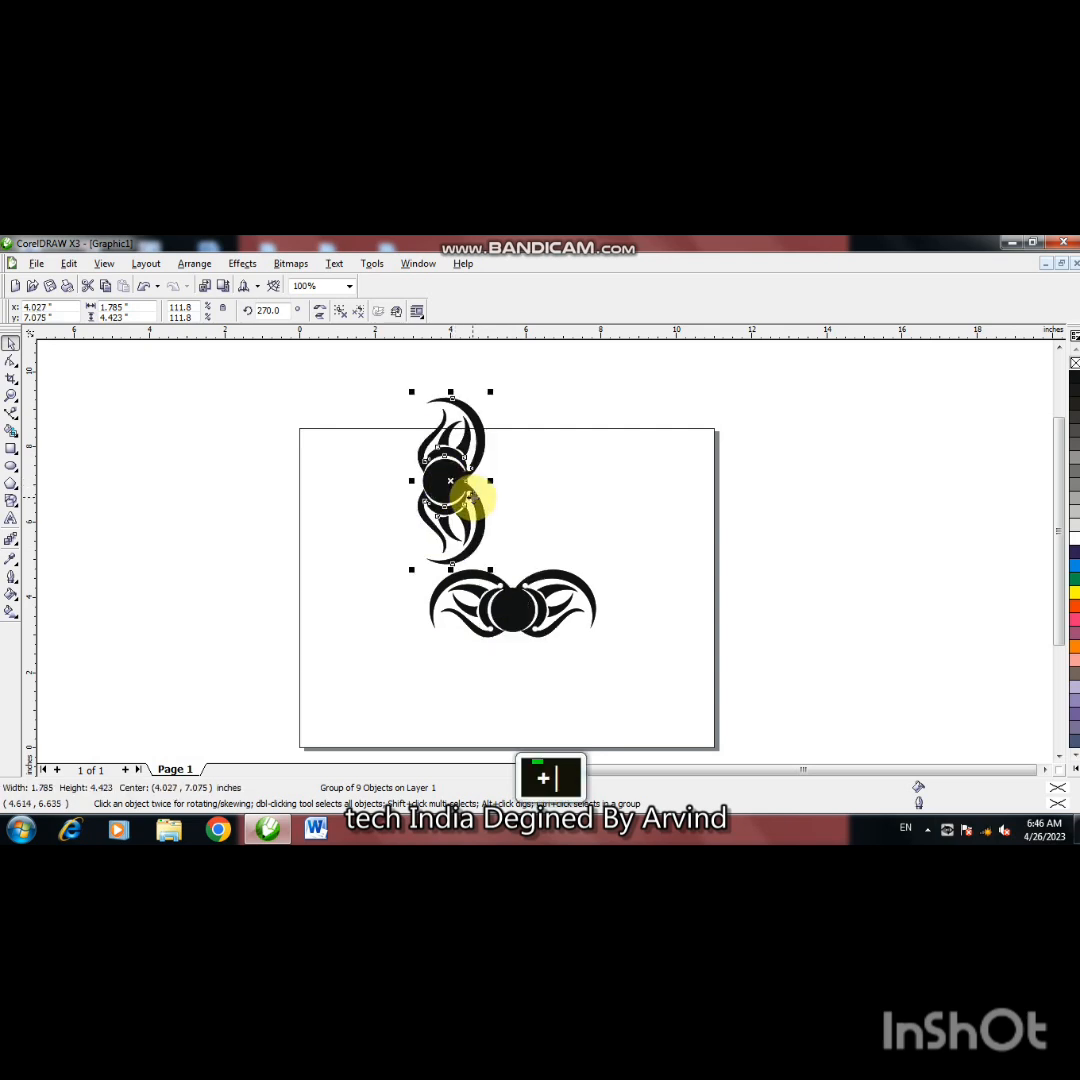
{"action": "left_click", "coordinate": [320, 312]}
{"action": "key", "text": "Right"}
{"action": "key", "text": "Right"}
{"action": "key", "text": "Right"}
{"action": "key", "text": "Right"}
{"action": "key", "text": "Right"}
{"action": "key", "text": "Right"}
{"action": "key", "text": "Right"}
{"action": "key", "text": "Right"}
{"action": "key", "text": "Right"}
{"action": "key", "text": "Right"}
{"action": "key", "text": "Right"}
{"action": "key", "text": "Right"}
{"action": "key", "text": "Right"}
{"action": "key", "text": "Right"}
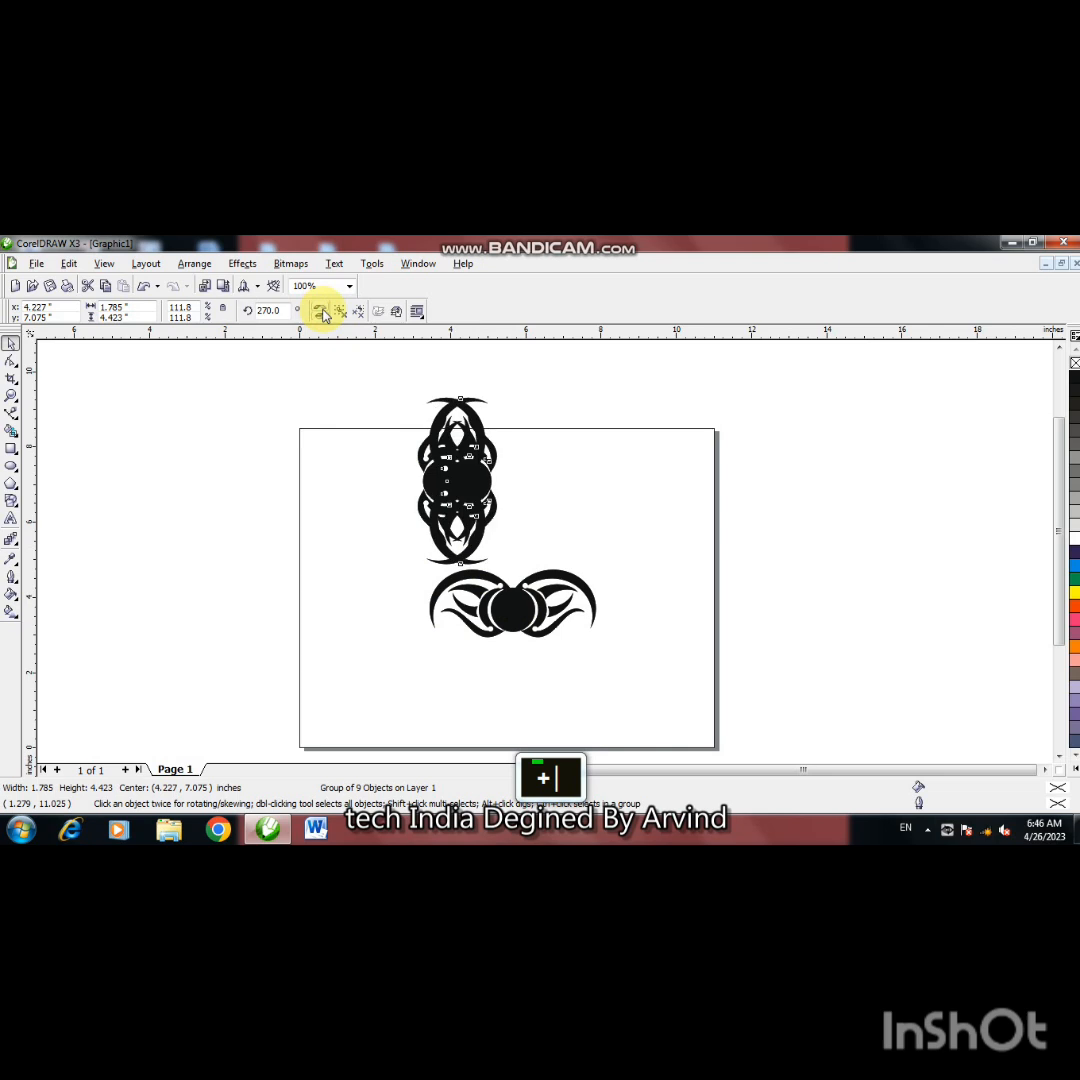
{"action": "key", "text": "Right"}
{"action": "key", "text": "Right"}
{"action": "key", "text": "Right"}
{"action": "key", "text": "Right"}
{"action": "key", "text": "Right"}
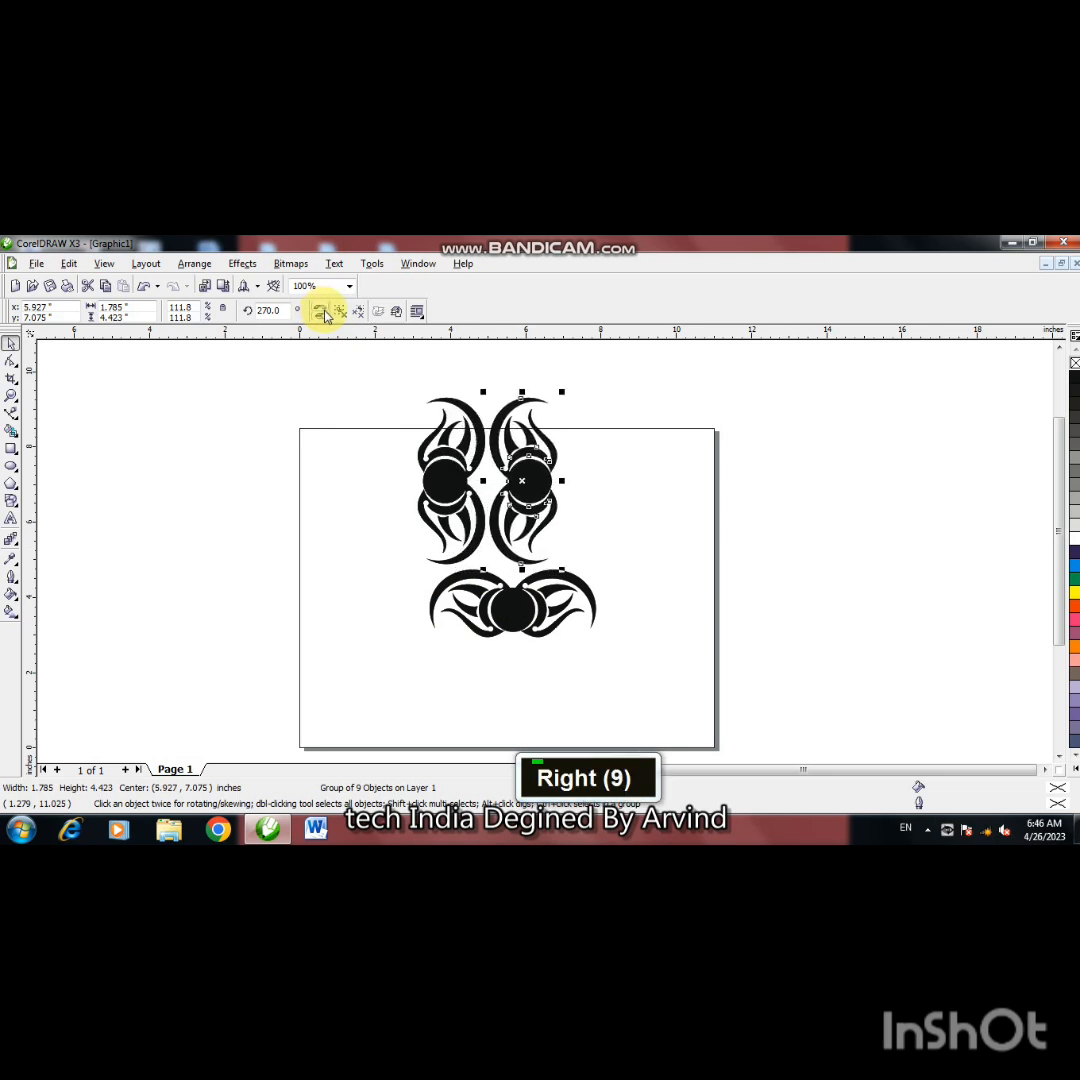
{"action": "key", "text": "ctrl+Left"}
{"action": "key", "text": "ctrl+Left"}
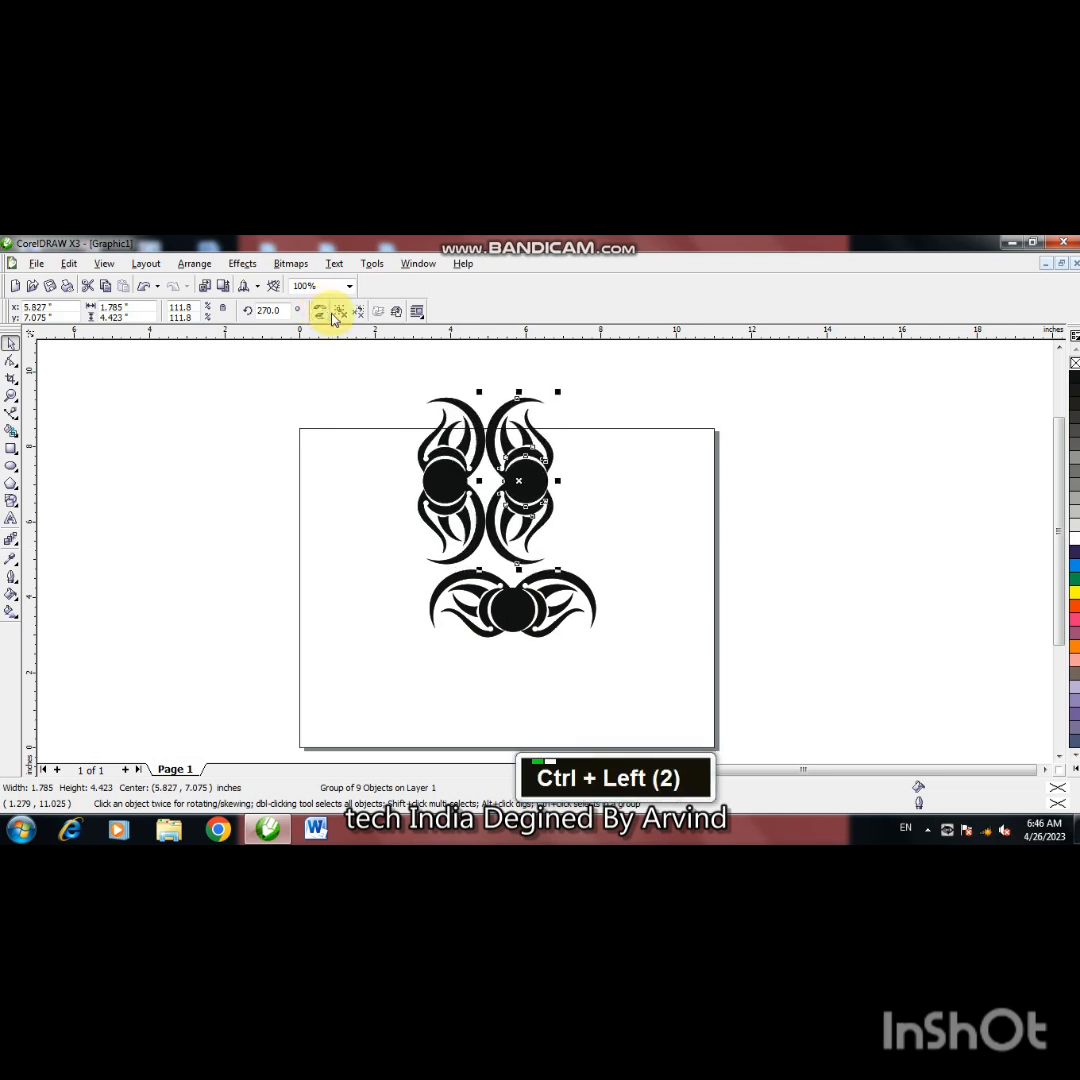
{"action": "key", "text": "ctrl+Left"}
{"action": "key", "text": "ctrl+Right"}
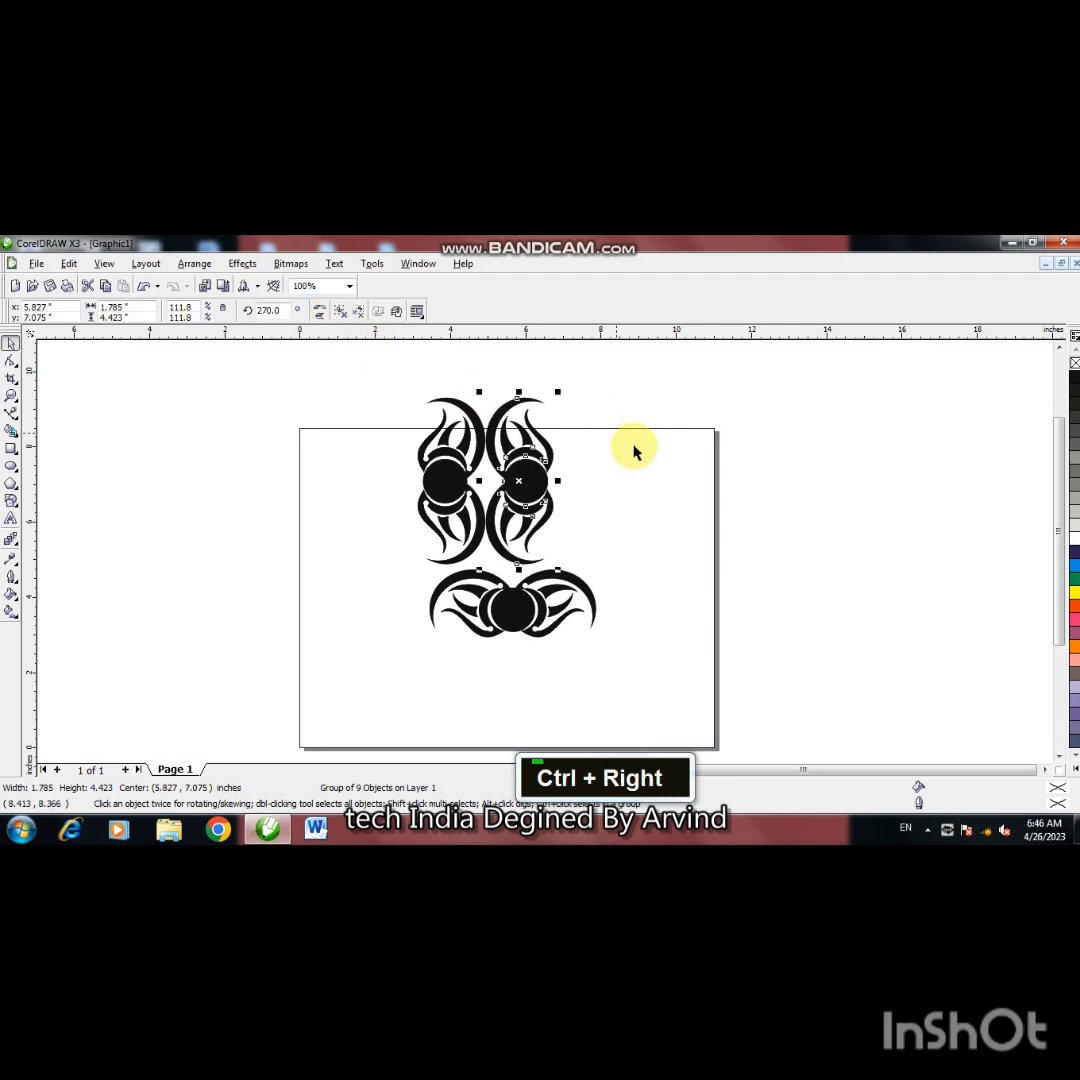
{"action": "left_click", "coordinate": [628, 462]}
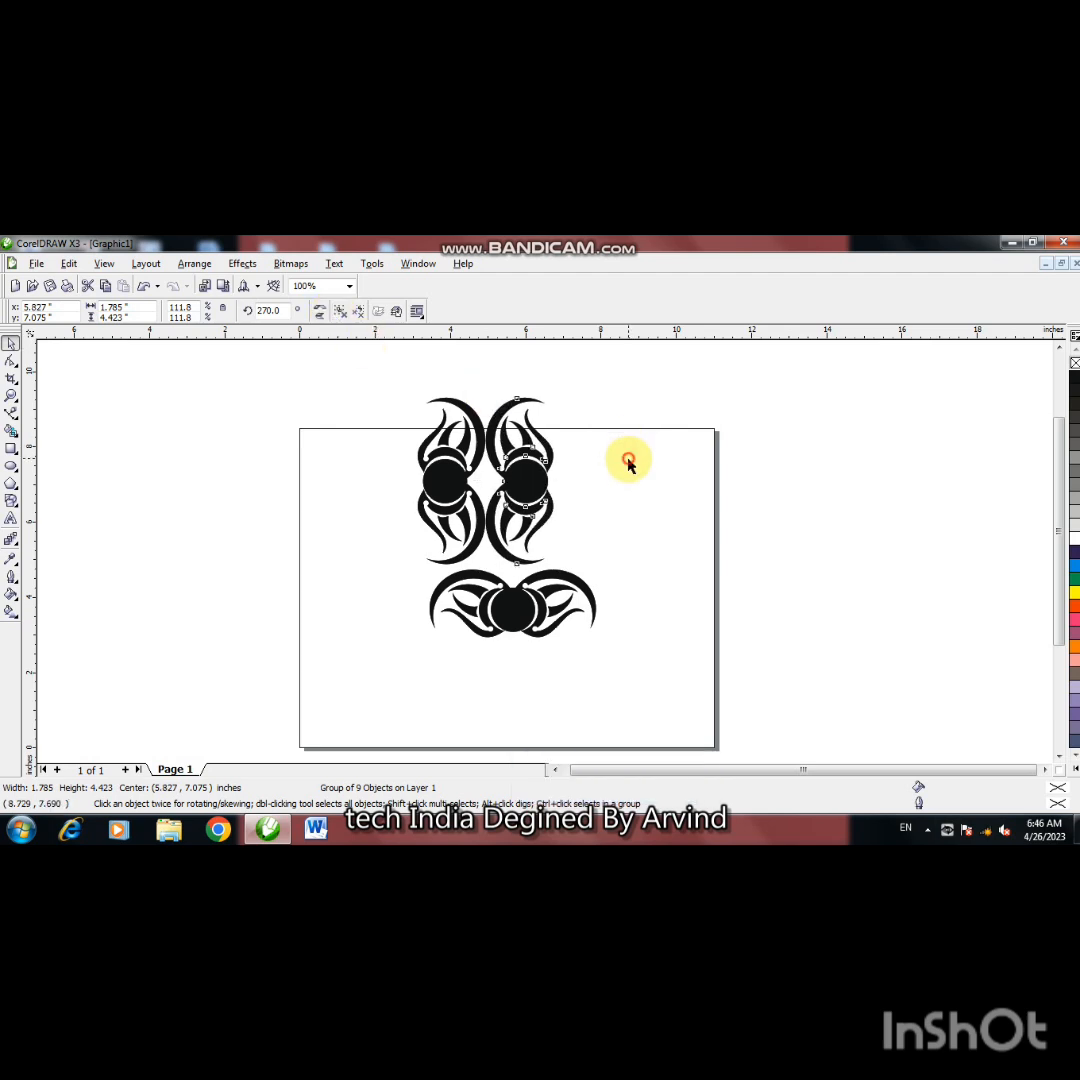
Duplicate the horizontal graphic, rotate the copy to 270 degrees and place it below the original, centred near 5.76, 0.24 inches.
{"action": "left_click", "coordinate": [511, 620]}
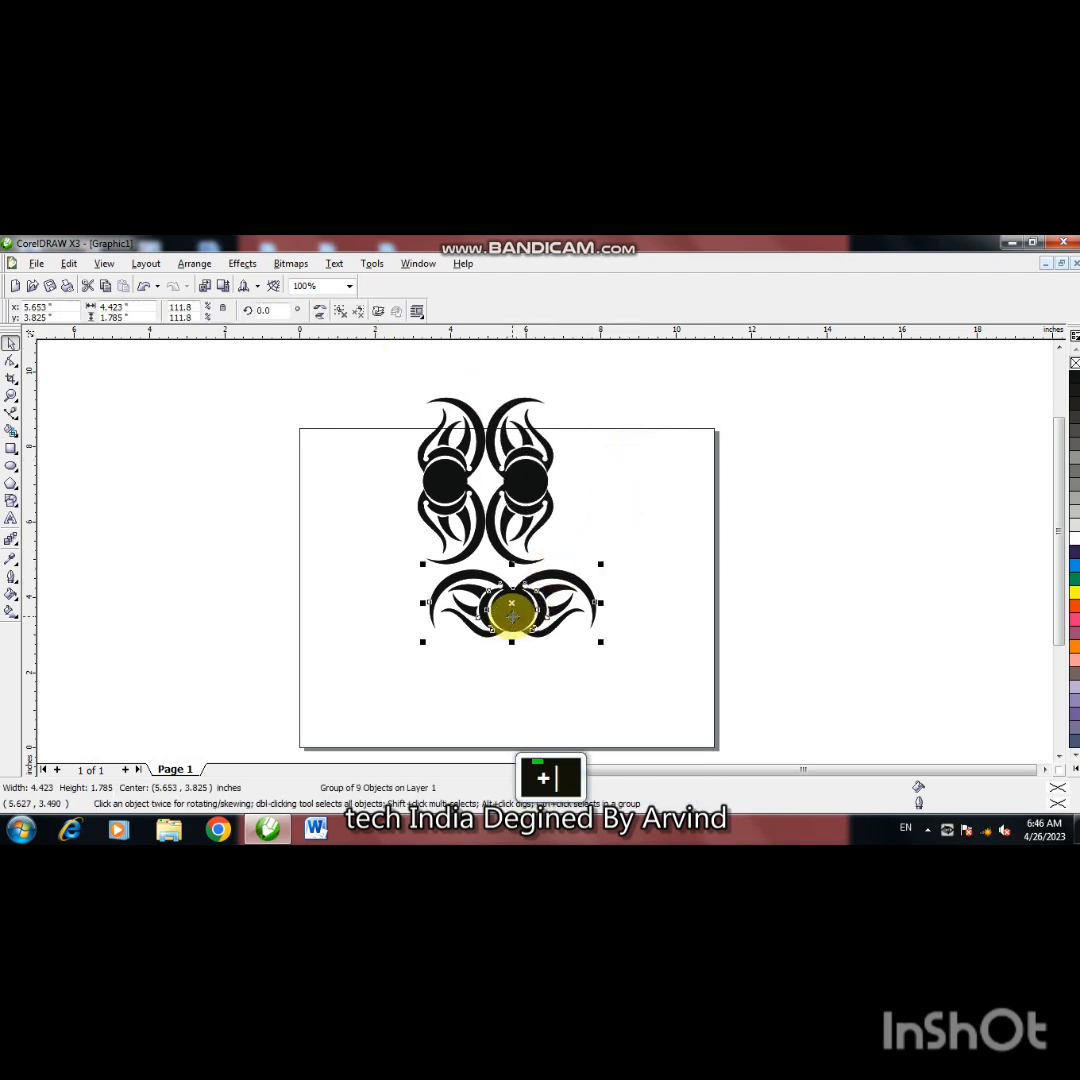
{"action": "left_click", "coordinate": [586, 637]}
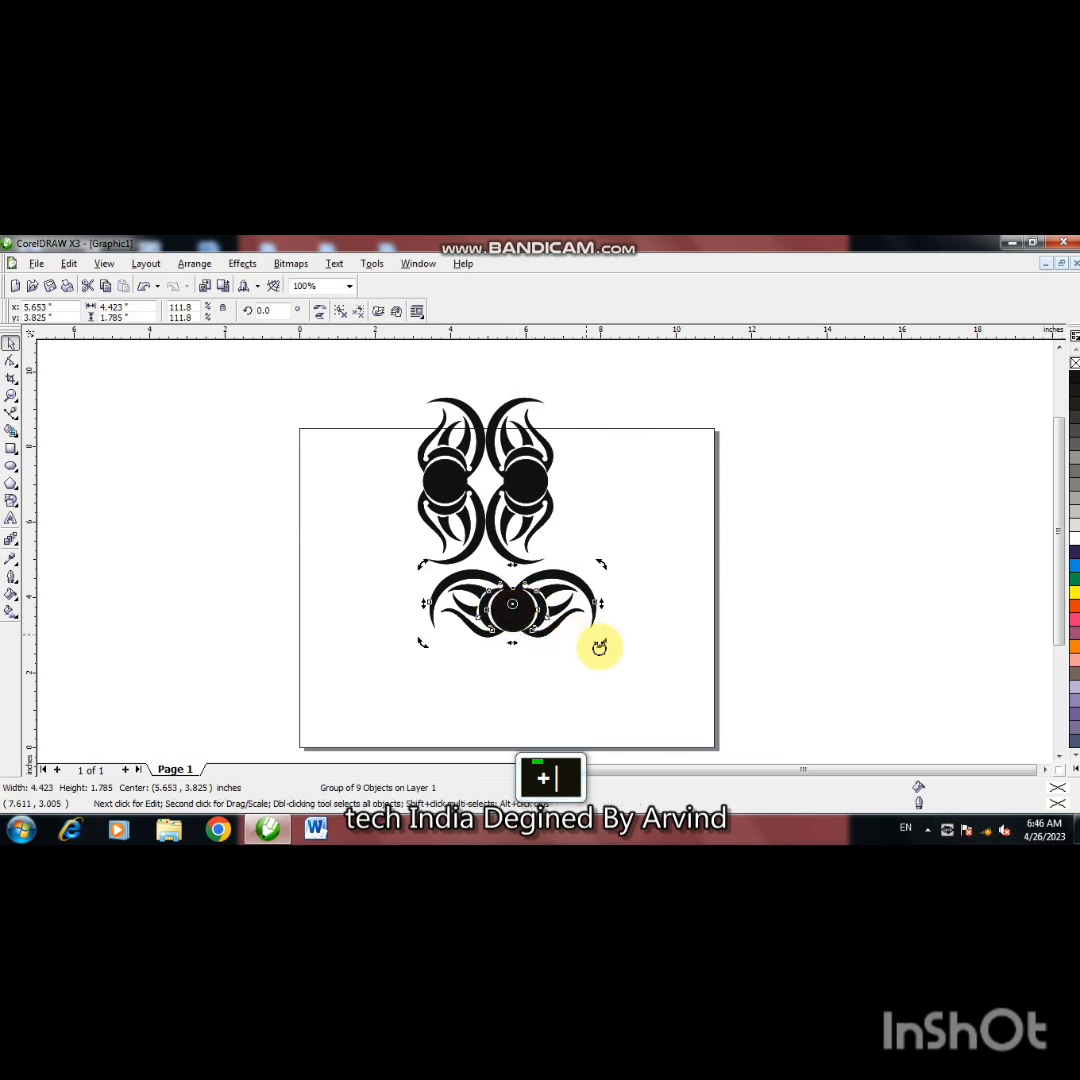
{"action": "left_click_drag", "start_coordinate": [600, 641], "coordinate": [477, 678]}
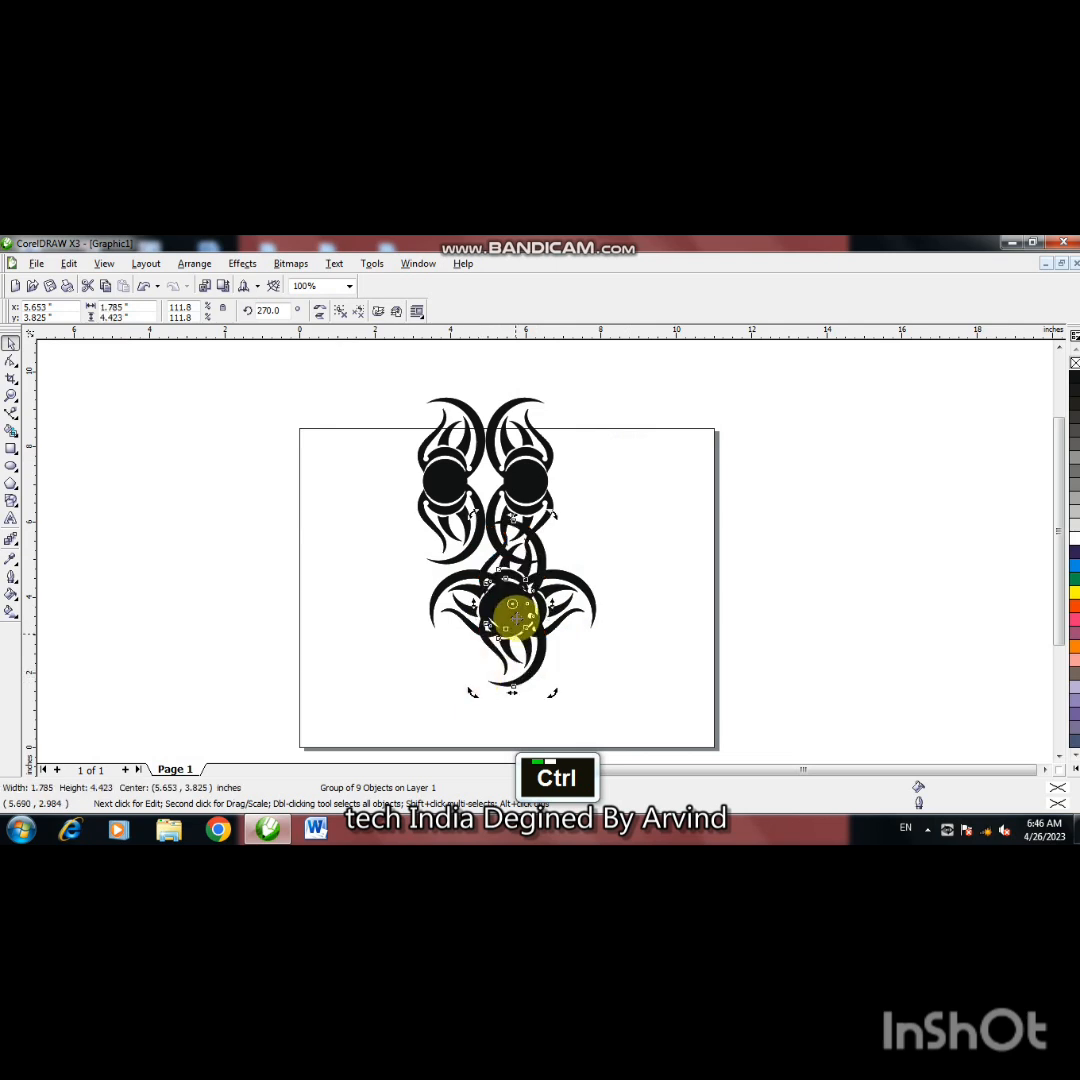
{"action": "left_click_drag", "start_coordinate": [510, 605], "coordinate": [513, 740]}
Mirror a copy of the lower upright graphic horizontally and move it left to pair with the original, centred at x 3.908 inches.
{"action": "double_click", "coordinate": [1059, 758]}
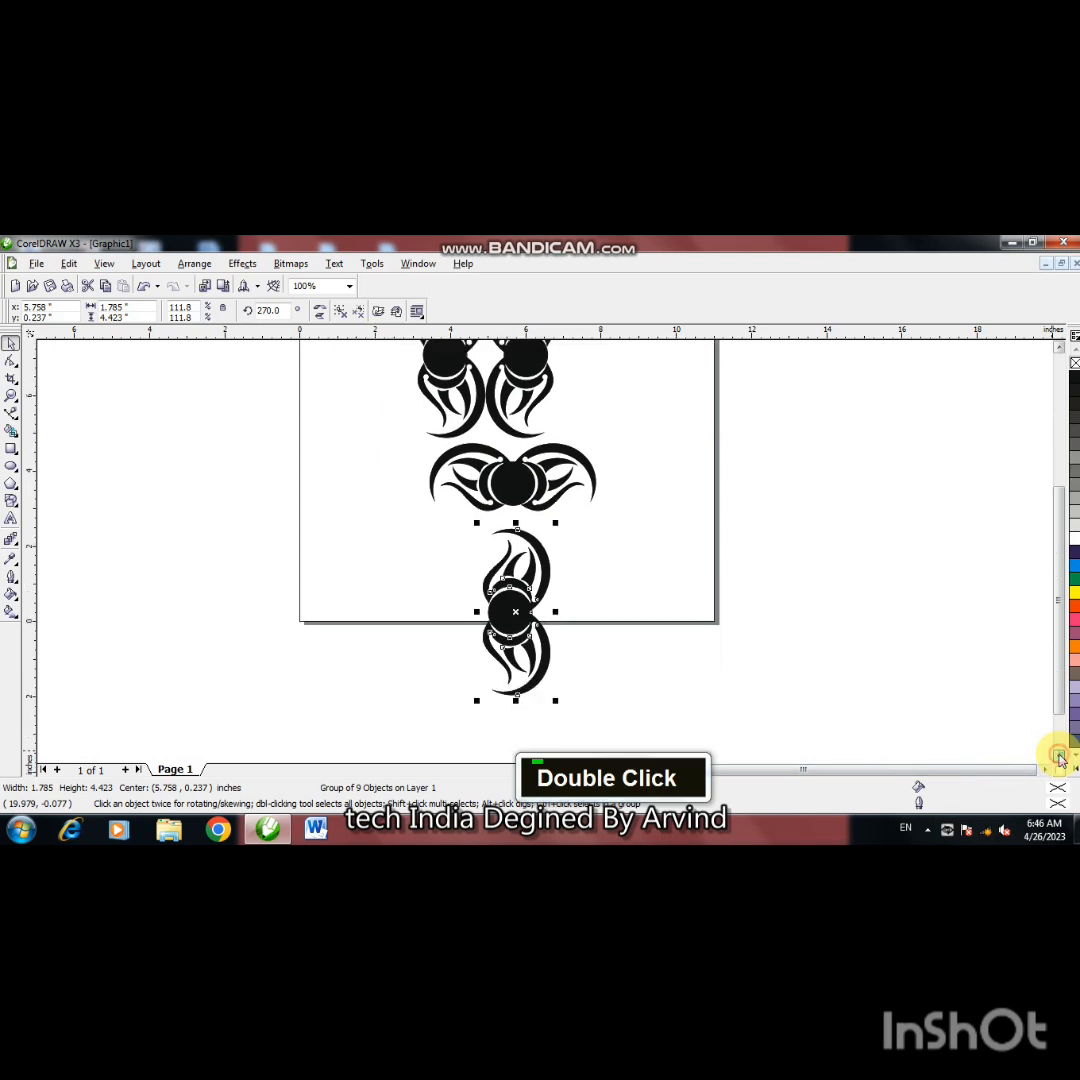
{"action": "left_click", "coordinate": [318, 312]}
{"action": "key", "text": "Left"}
{"action": "key", "text": "Left"}
{"action": "key", "text": "Left"}
{"action": "key", "text": "Left"}
{"action": "key", "text": "Left"}
{"action": "key", "text": "Left"}
{"action": "key", "text": "Left"}
{"action": "key", "text": "Left"}
{"action": "key", "text": "ctrl+Right"}
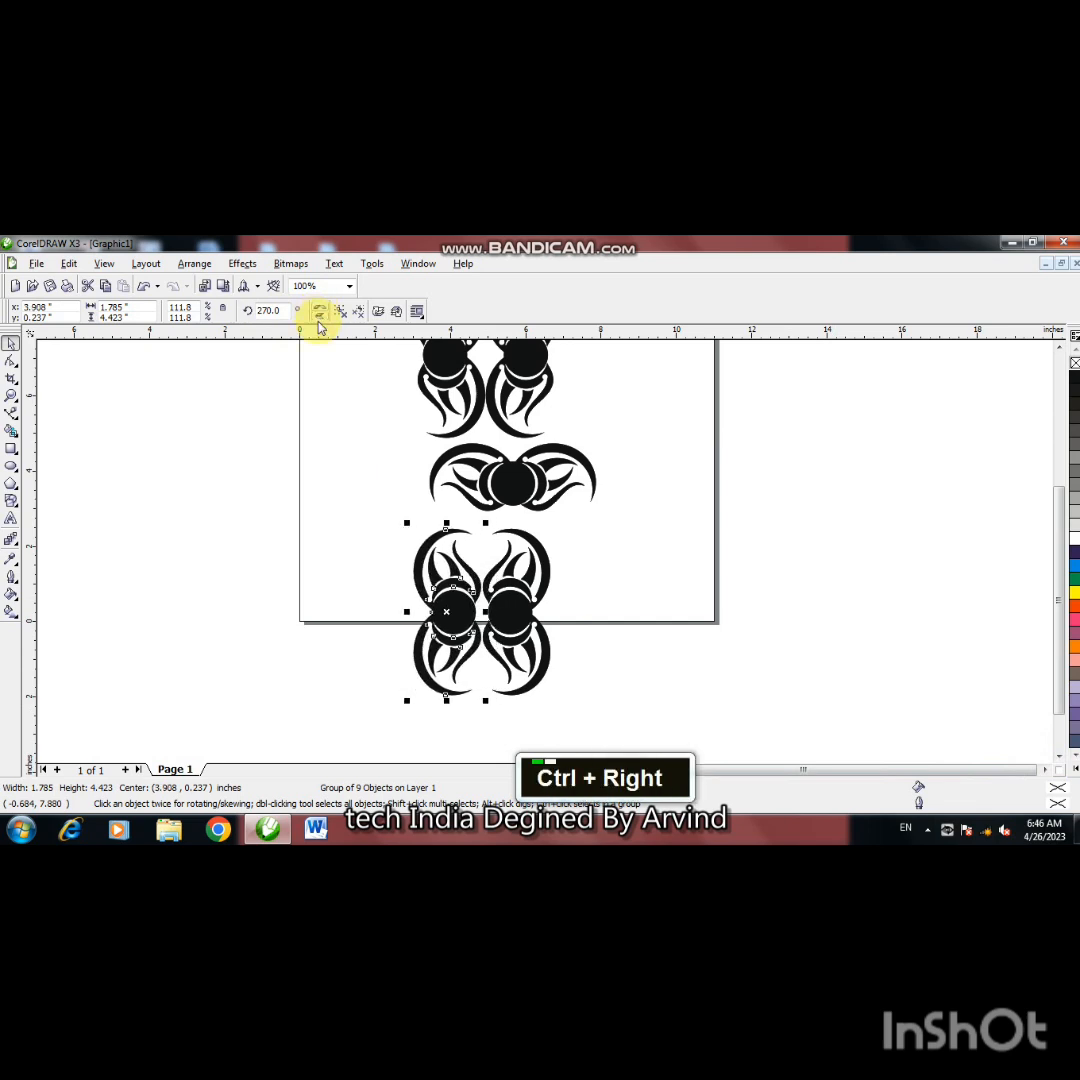
Move the horizontal graphic 0.8 inches left and slightly down, between the upper and lower pairs.
{"action": "left_click", "coordinate": [511, 484]}
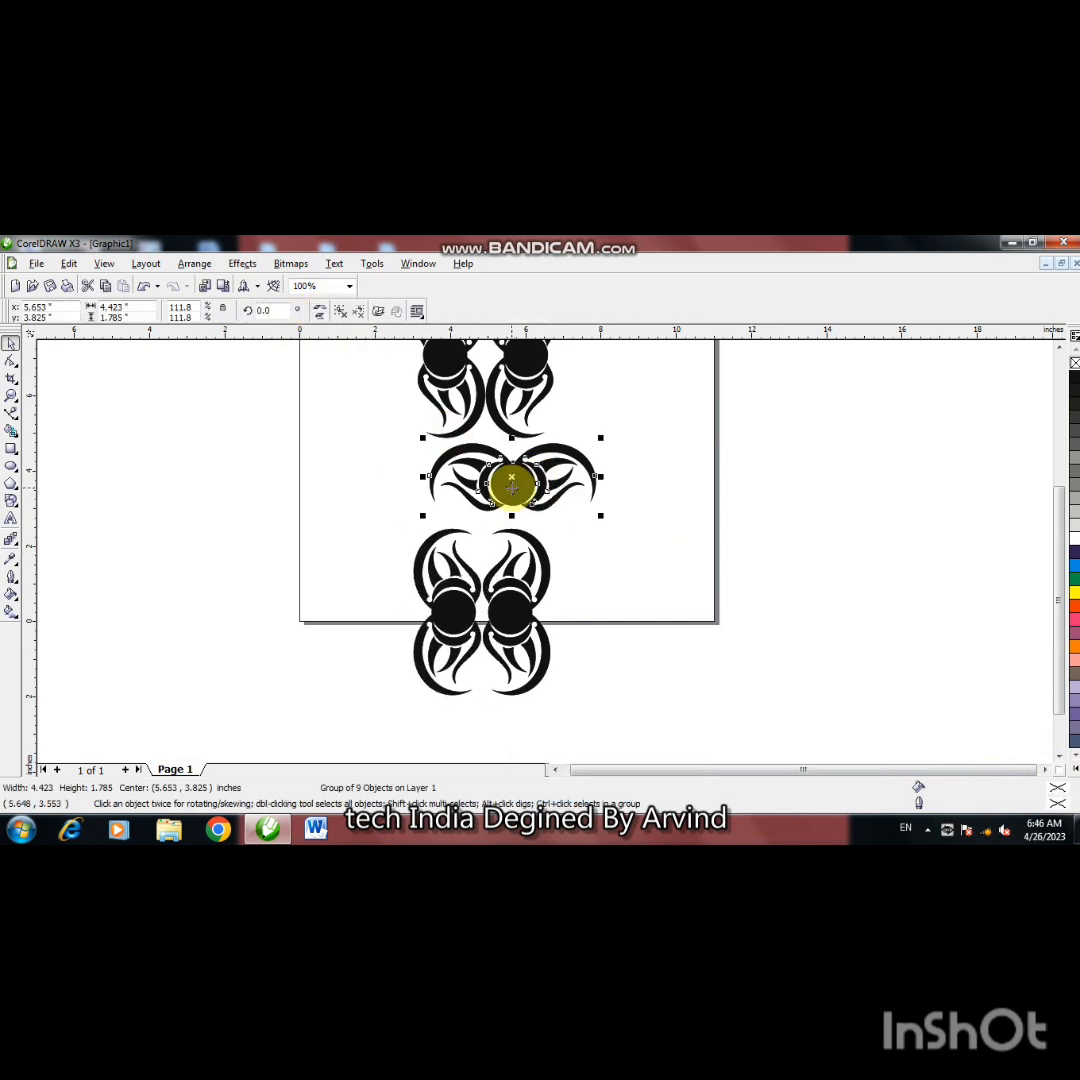
{"action": "key", "text": "Left"}
{"action": "key", "text": "Left"}
{"action": "key", "text": "Left"}
{"action": "key", "text": "Left"}
{"action": "key", "text": "Left"}
{"action": "key", "text": "Left"}
{"action": "key", "text": "Left"}
{"action": "key", "text": "Left"}
{"action": "key", "text": "Down"}
{"action": "left_click", "coordinate": [848, 550]}
Scale all five graphics down together about their centre to about 2.39 by 6.09 inches, so they fit on the page.
{"action": "double_click", "coordinate": [1059, 348]}
{"action": "key", "text": "F3"}
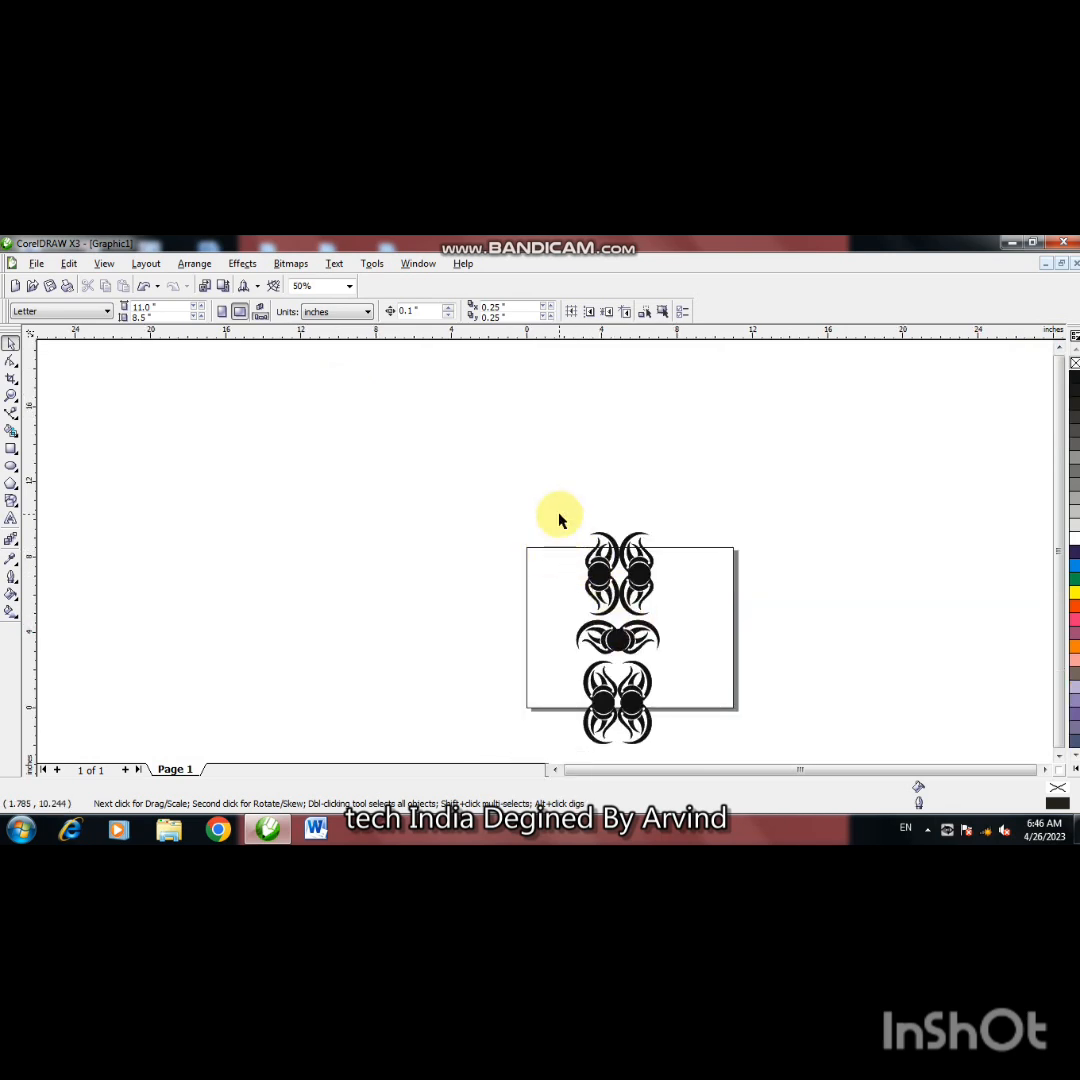
{"action": "left_click_drag", "start_coordinate": [560, 520], "coordinate": [686, 737]}
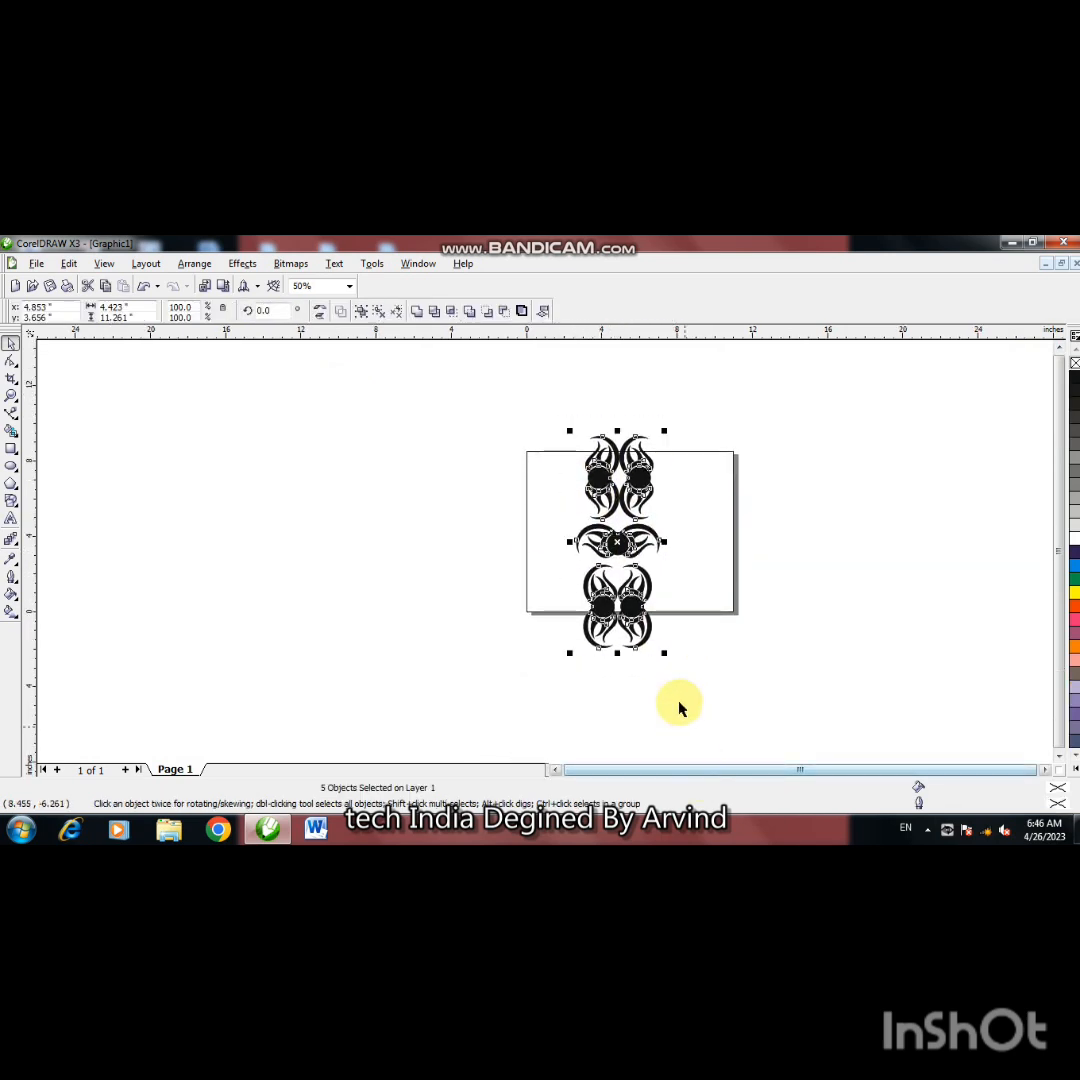
{"action": "key", "text": "shift"}
{"action": "left_click_drag", "start_coordinate": [666, 652], "coordinate": [645, 604]}
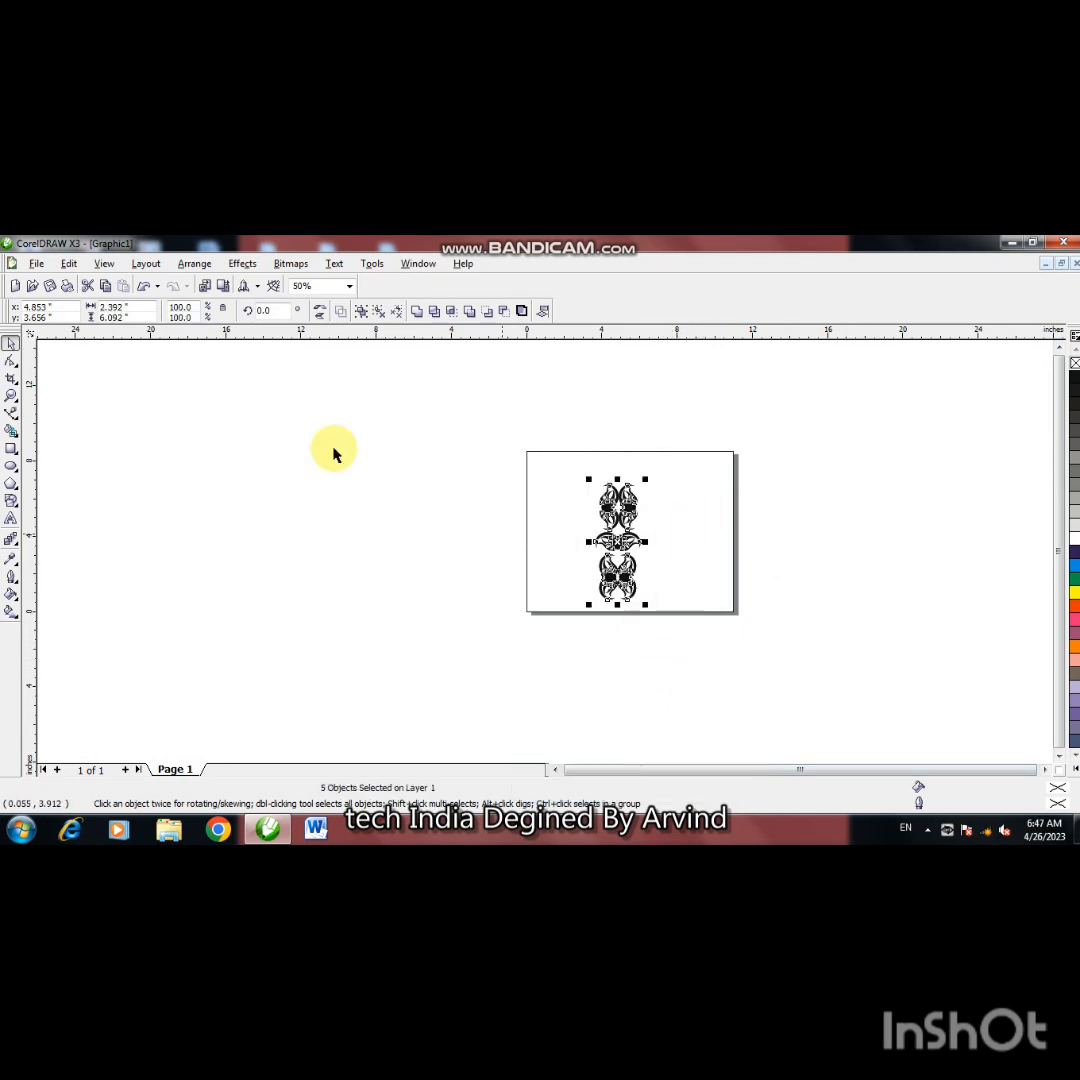
Move the upper pair of graphics 0.9 inches up, away from the horizontal graphic.
{"action": "left_click", "coordinate": [350, 287]}
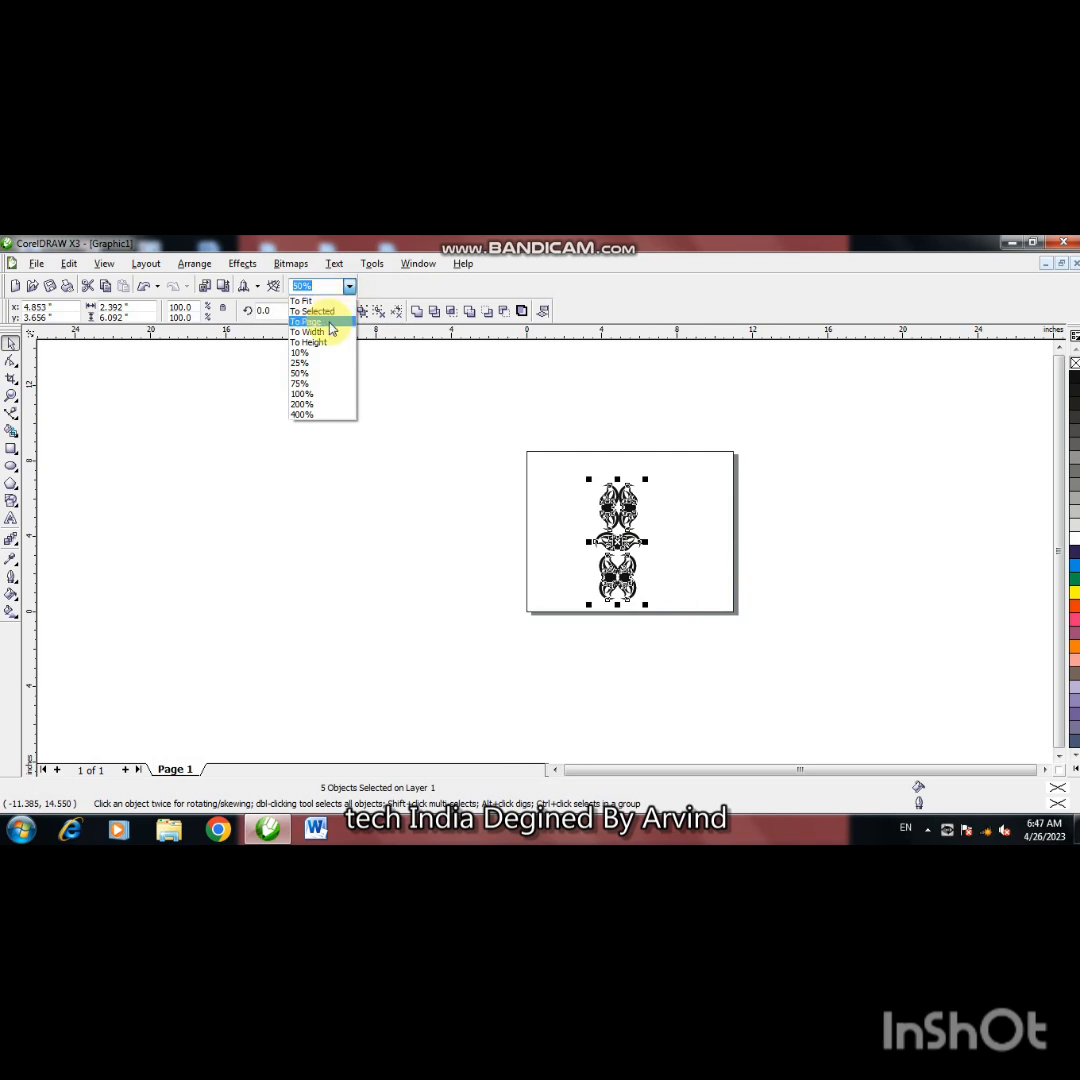
{"action": "left_click", "coordinate": [330, 324]}
{"action": "left_click", "coordinate": [846, 605]}
{"action": "left_click_drag", "start_coordinate": [453, 453], "coordinate": [622, 562]}
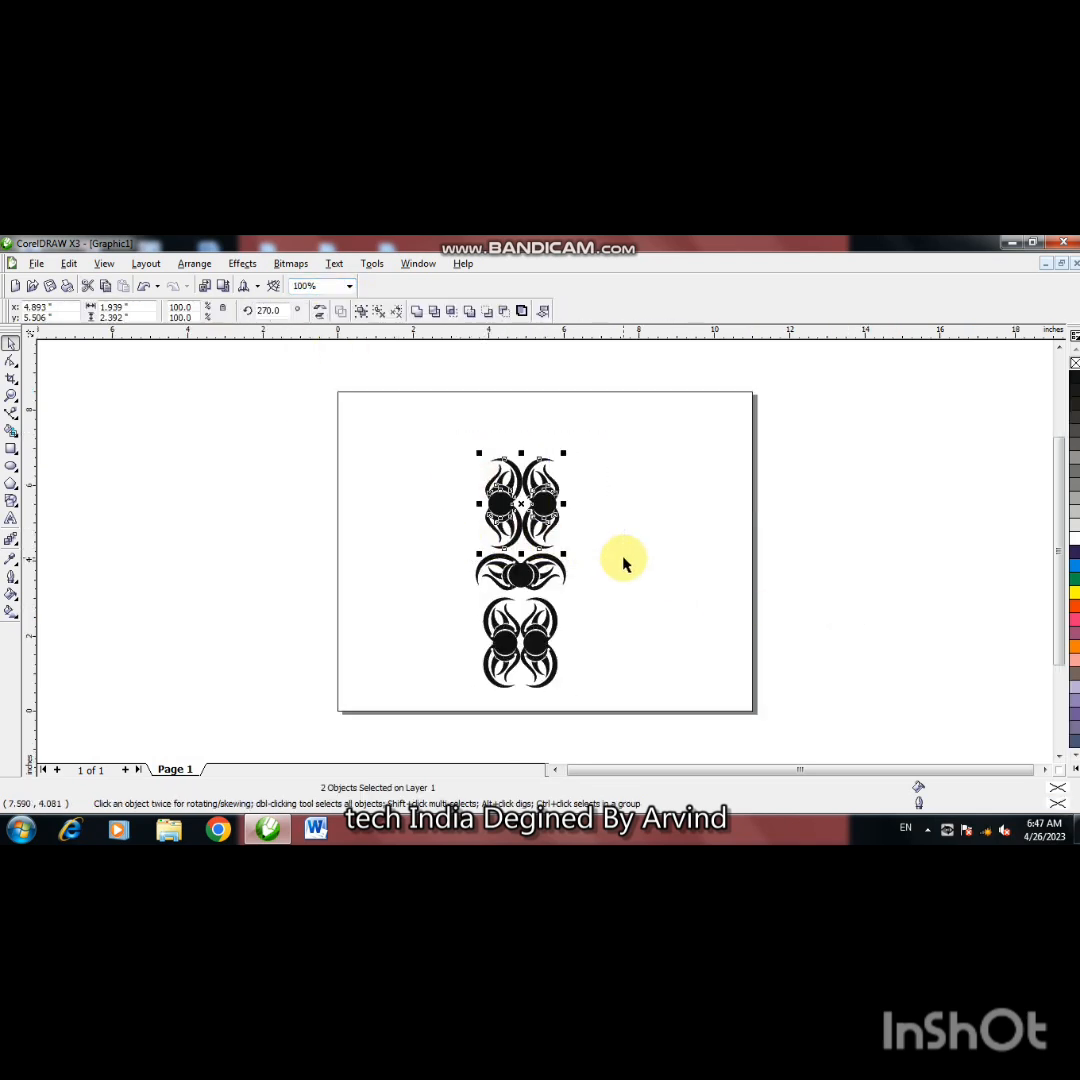
{"action": "key", "text": "Up"}
{"action": "key", "text": "Up"}
{"action": "key", "text": "Up"}
{"action": "key", "text": "Up"}
{"action": "key", "text": "Up"}
{"action": "key", "text": "Up"}
{"action": "key", "text": "Up"}
{"action": "key", "text": "Up"}
{"action": "key", "text": "Up"}
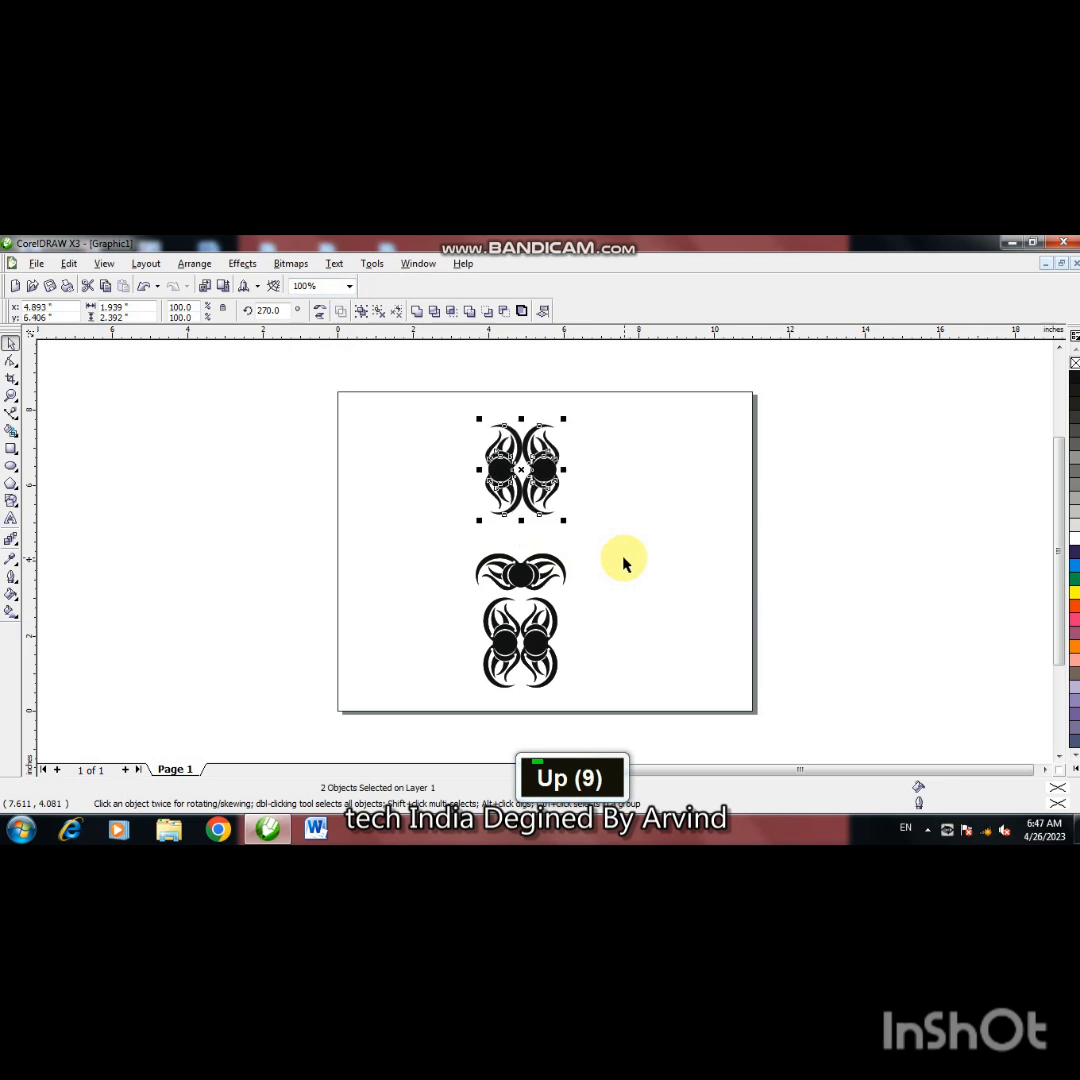
{"action": "left_click", "coordinate": [285, 429]}
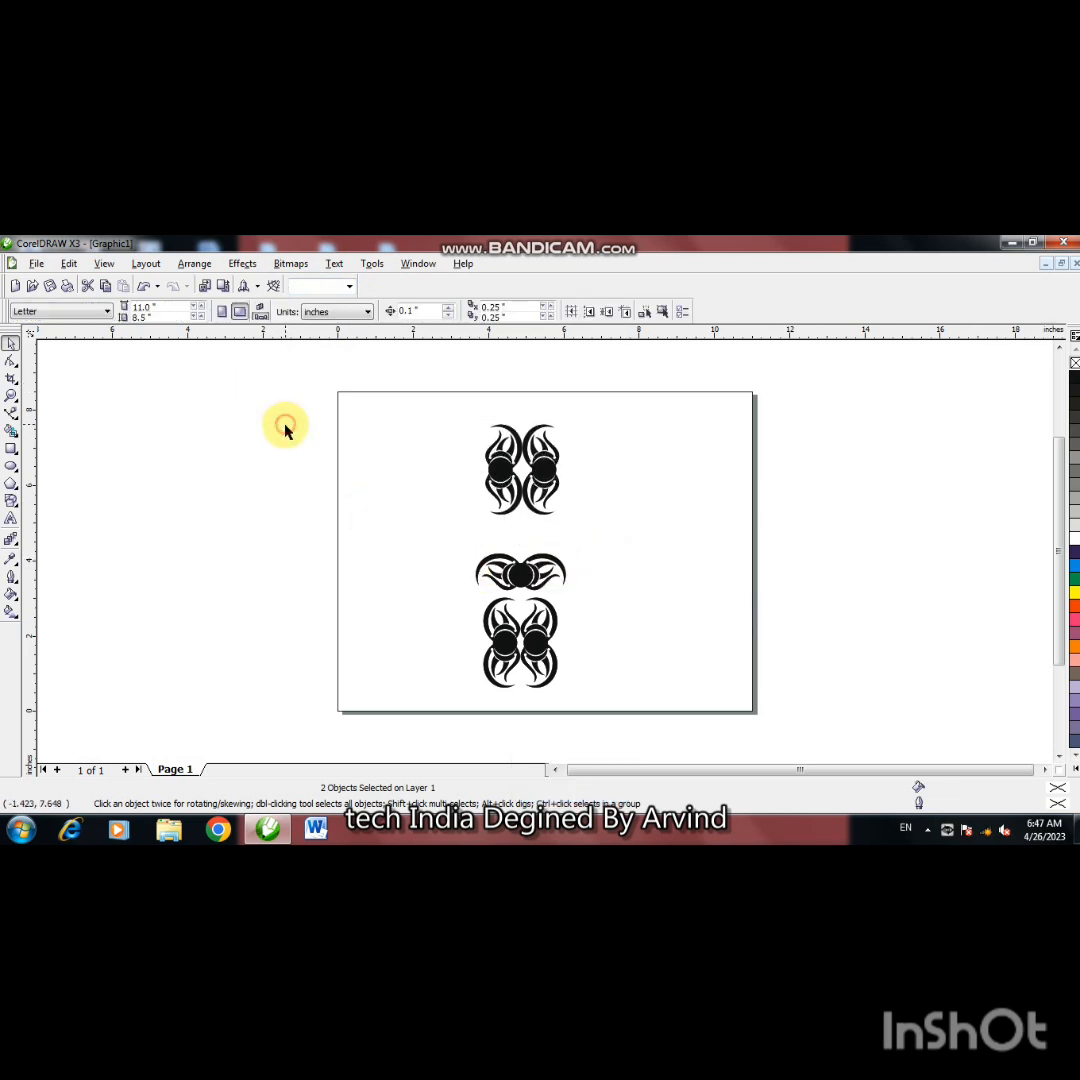
Switch the page to portrait orientation and move the upper pair up and 0.3 inches right, centring it near 3.94, 9.06 inches.
{"action": "left_click", "coordinate": [220, 313]}
{"action": "left_click_drag", "start_coordinate": [468, 432], "coordinate": [586, 545]}
{"action": "key", "text": "Up"}
{"action": "key", "text": "Up"}
{"action": "key", "text": "Up"}
{"action": "key", "text": "Up"}
{"action": "key", "text": "Up"}
{"action": "key", "text": "Up"}
{"action": "key", "text": "Up"}
{"action": "key", "text": "Up"}
{"action": "key", "text": "Up"}
{"action": "key", "text": "Right"}
{"action": "key", "text": "Up"}
{"action": "key", "text": "Up"}
{"action": "key", "text": "Right"}
{"action": "key", "text": "Right"}
{"action": "key", "text": "Up"}
{"action": "key", "text": "Up"}
{"action": "key", "text": "Up"}
{"action": "key", "text": "Up"}
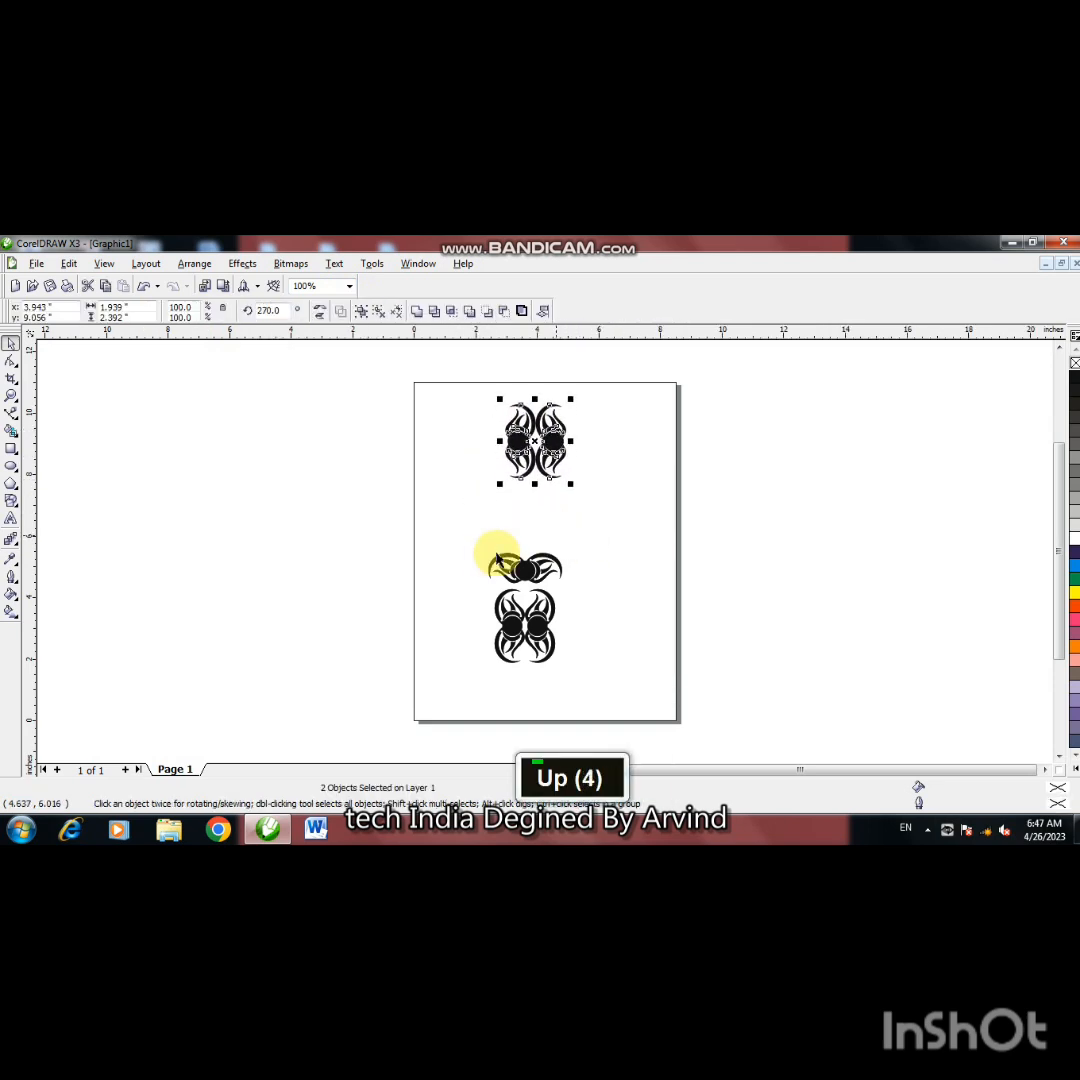
Group the upper pair of graphics and align its centre vertically in line with the horizontal graphic.
{"action": "left_click_drag", "start_coordinate": [475, 535], "coordinate": [569, 592]}
{"action": "left_click_drag", "start_coordinate": [504, 405], "coordinate": [641, 510]}
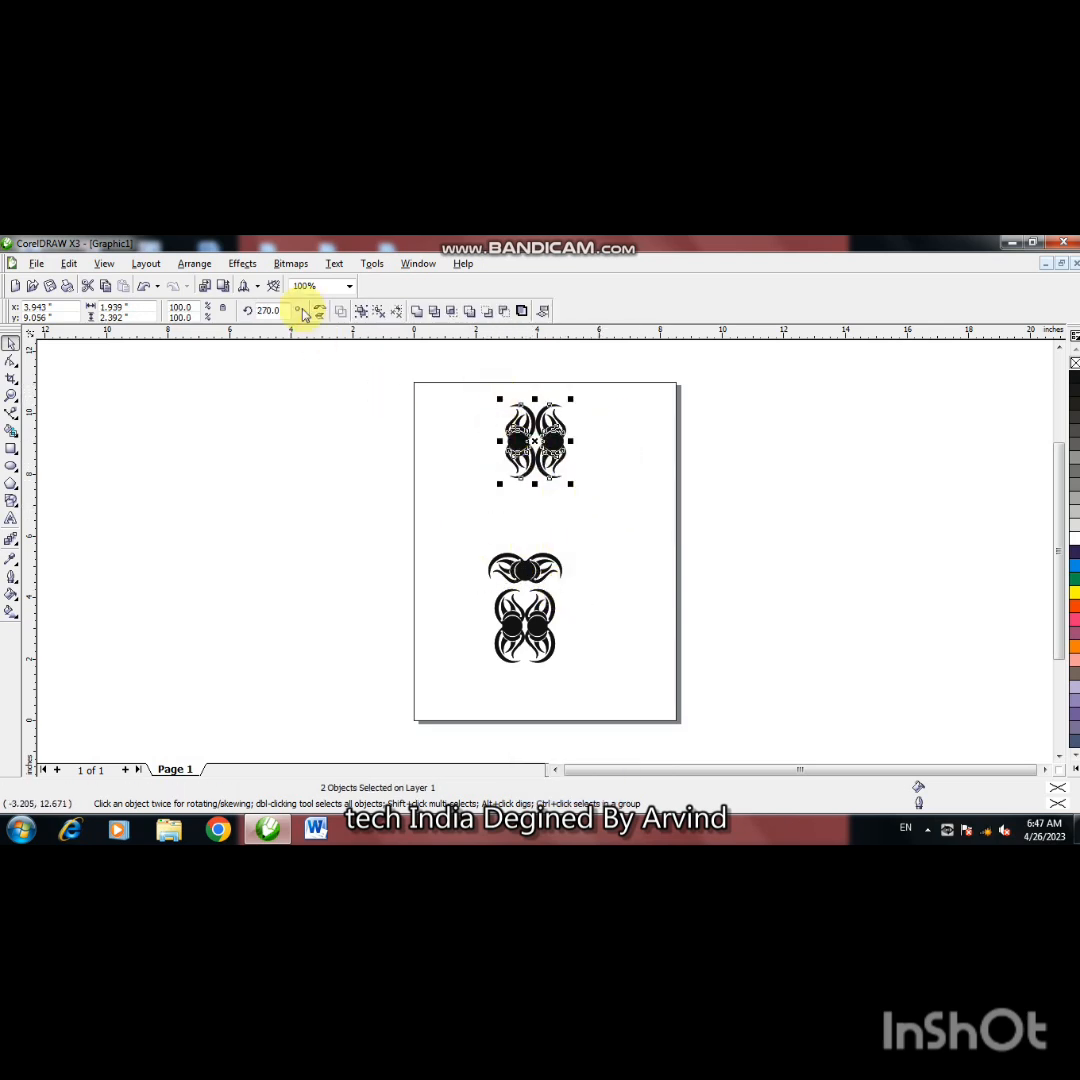
{"action": "left_click", "coordinate": [360, 312]}
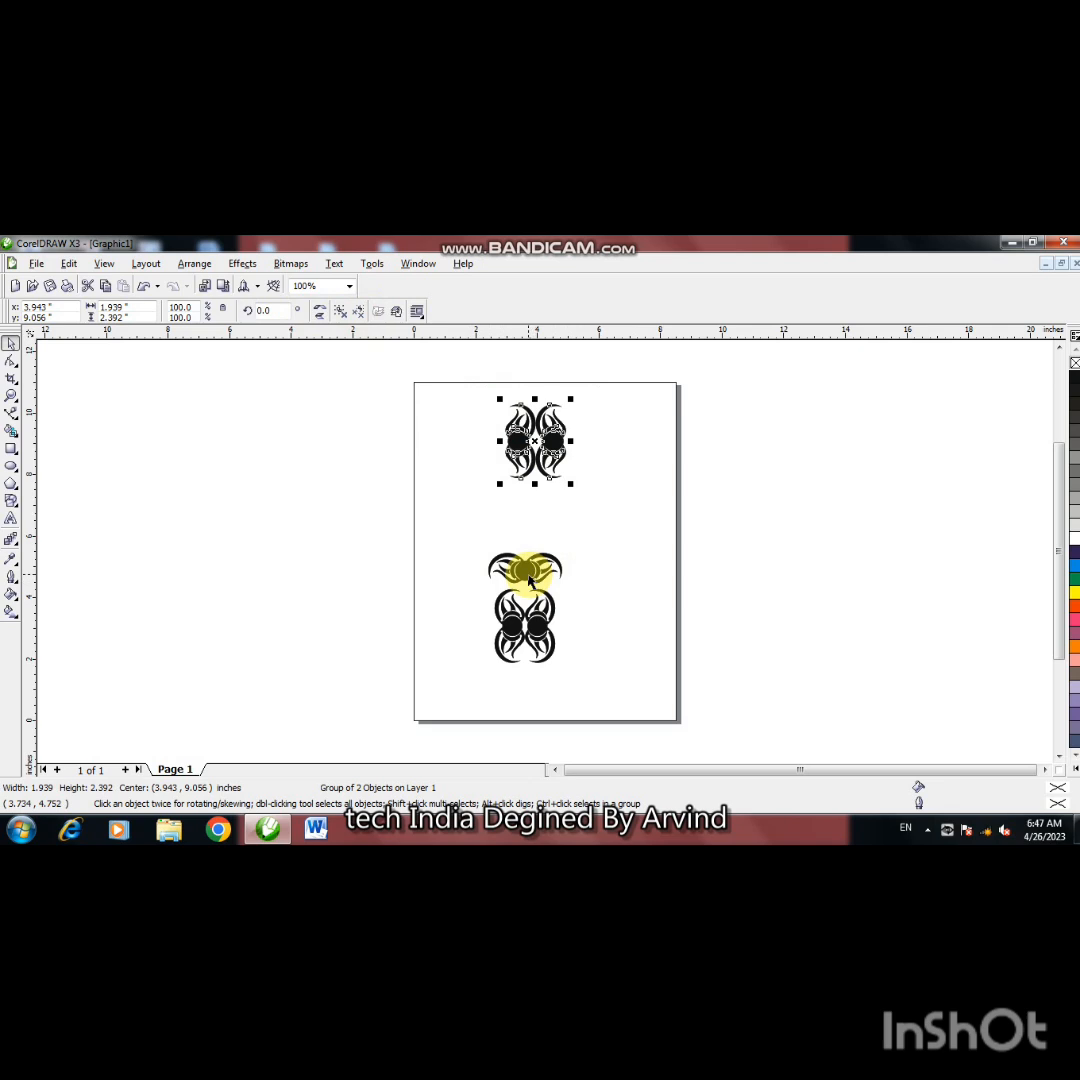
{"action": "left_click", "coordinate": [525, 572], "text": "shift"}
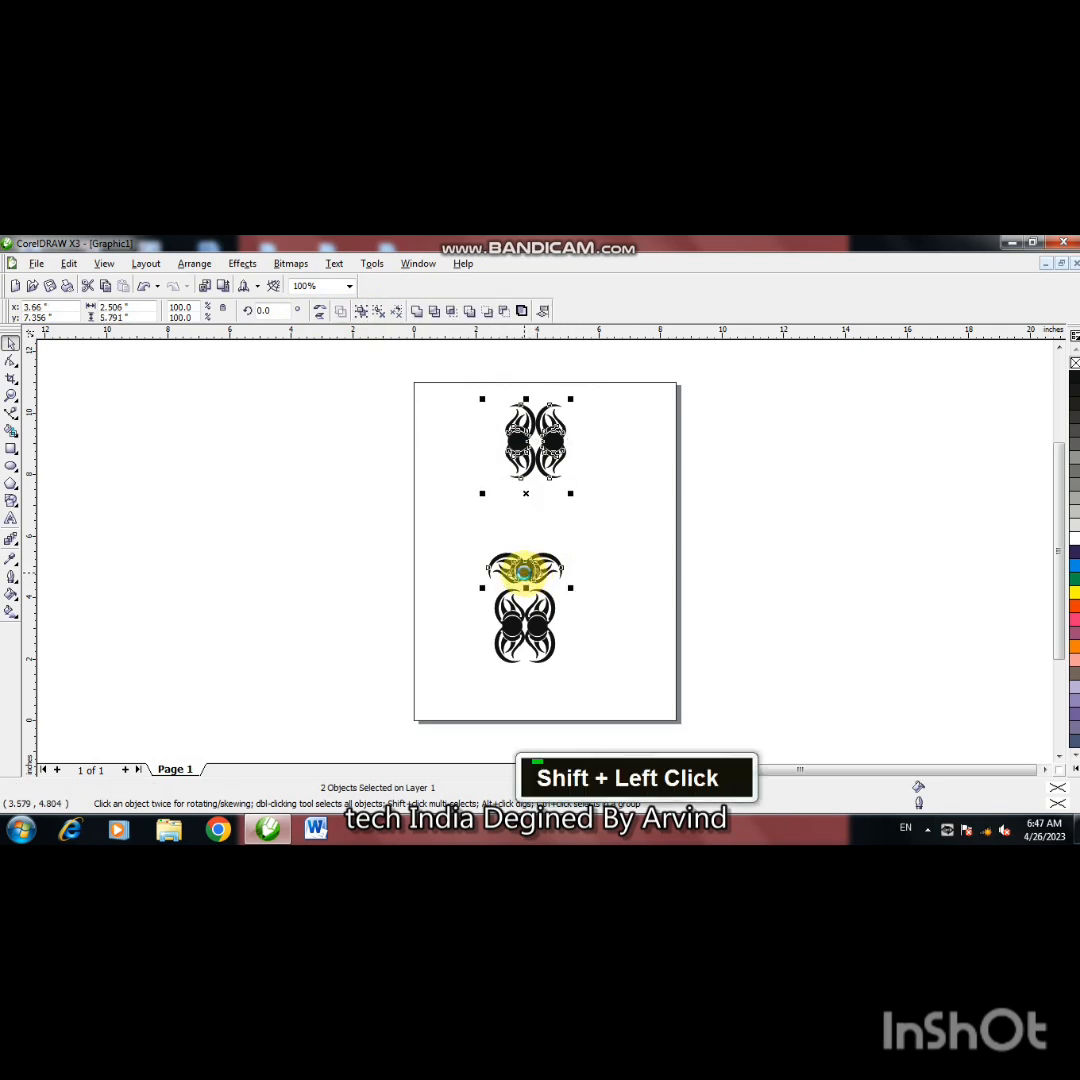
{"action": "key", "text": "c"}
{"action": "left_click", "coordinate": [729, 567]}
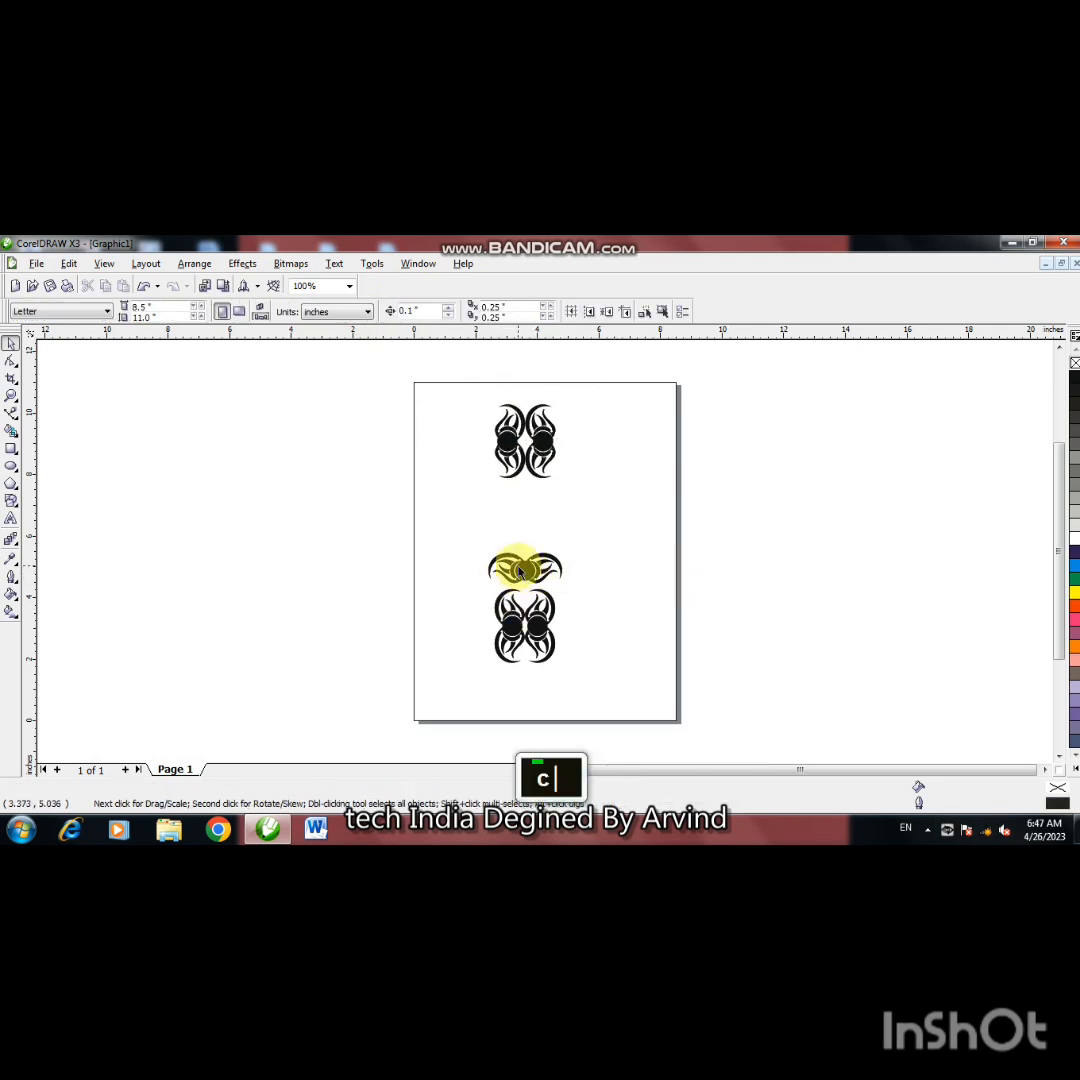
Move the horizontal graphic up to a centre height of about 6.14 inches, between the two pairs.
{"action": "left_click", "coordinate": [521, 569]}
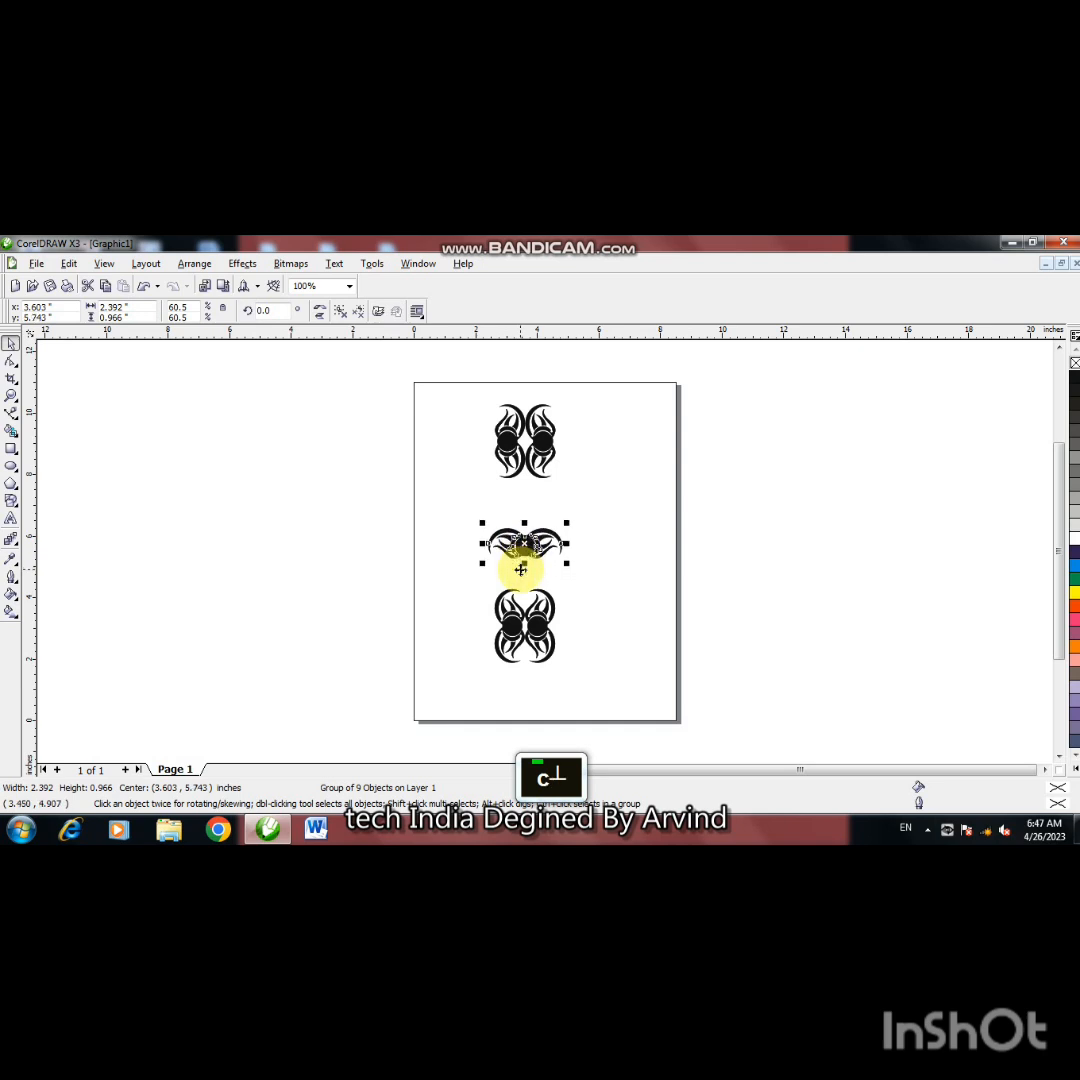
{"action": "key", "text": "Up"}
Group the lower pair of graphics and centre it under the horizontal graphic.
{"action": "left_click_drag", "start_coordinate": [465, 584], "coordinate": [576, 688]}
{"action": "key", "text": "shift"}
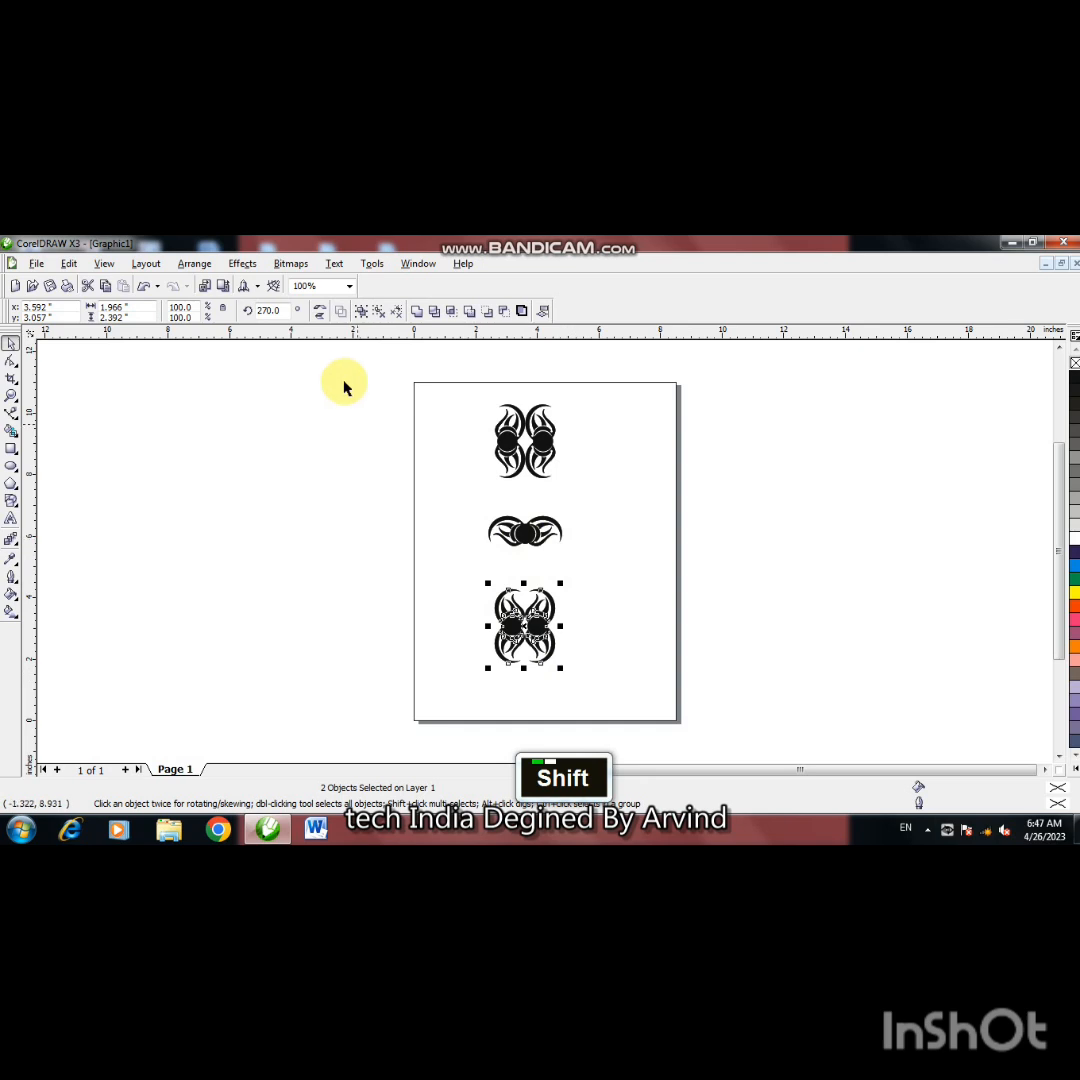
{"action": "left_click", "coordinate": [524, 533], "text": "shift"}
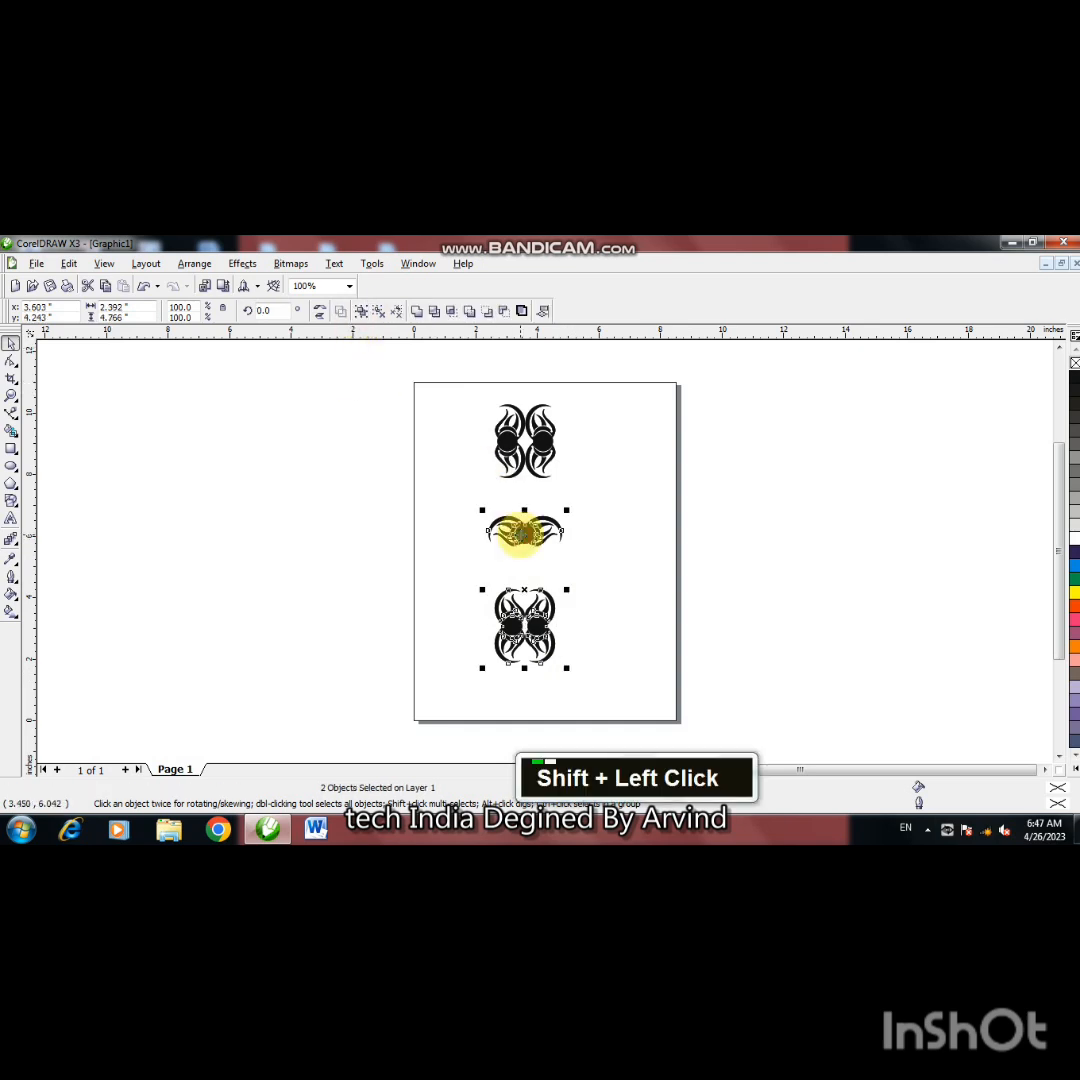
{"action": "left_click", "coordinate": [617, 605]}
Enlarge the horizontal graphic about its centre to about 3.87 by 1.56 inches.
{"action": "left_click", "coordinate": [535, 530]}
{"action": "mouse_move", "coordinate": [566, 550]}
{"action": "left_mouse_down"}
{"action": "mouse_move", "coordinate": [588, 571]}
{"action": "mouse_move", "coordinate": [579, 562]}
{"action": "left_mouse_up"}
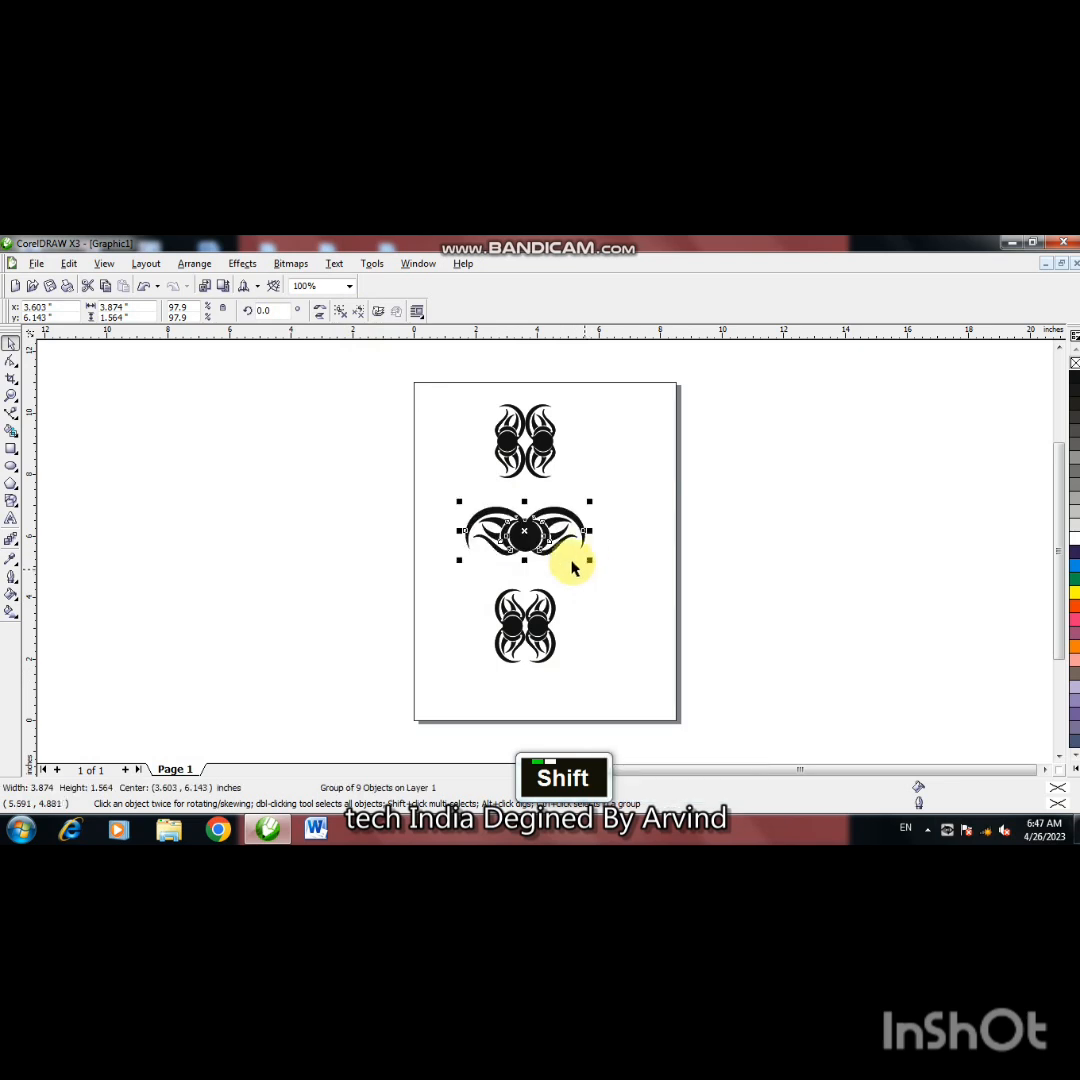
{"action": "left_click", "coordinate": [618, 481]}
Scale all three designs up together to about 4.59 by 9.93 inches and centre them on the page near 4.2, 5.56 inches.
{"action": "mouse_move", "coordinate": [395, 362]}
{"action": "left_mouse_down"}
{"action": "mouse_move", "coordinate": [639, 699]}
{"action": "mouse_move", "coordinate": [605, 690]}
{"action": "mouse_move", "coordinate": [620, 690]}
{"action": "left_mouse_up"}
{"action": "key", "text": "Down"}
{"action": "key", "text": "Down"}
{"action": "key", "text": "Down"}
{"action": "key", "text": "Down"}
{"action": "key", "text": "Down"}
{"action": "key", "text": "Right"}
{"action": "key", "text": "Right"}
{"action": "key", "text": "Right"}
{"action": "key", "text": "Right"}
{"action": "key", "text": "Right"}
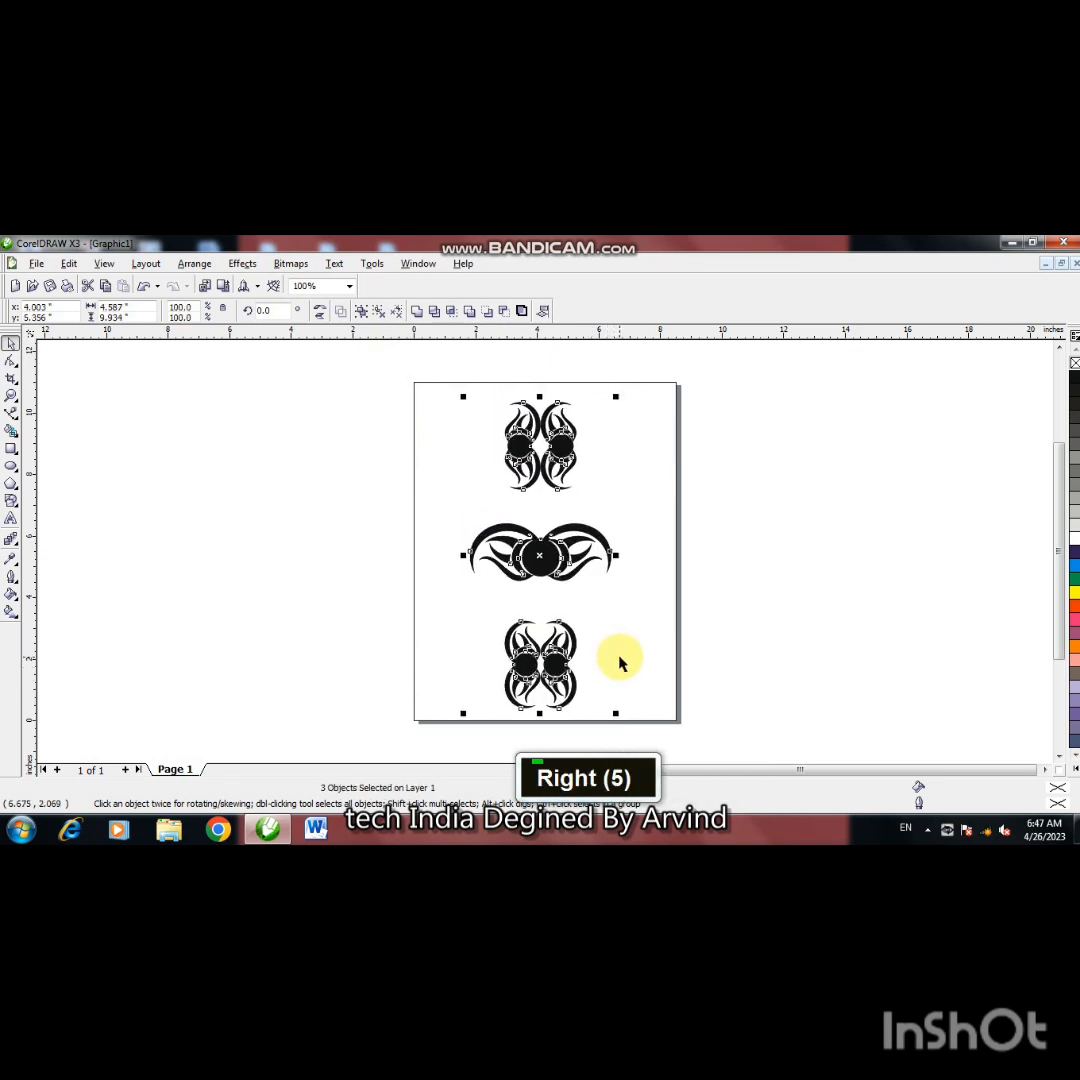
{"action": "key", "text": "Up"}
{"action": "key", "text": "Up"}
{"action": "key", "text": "Right"}
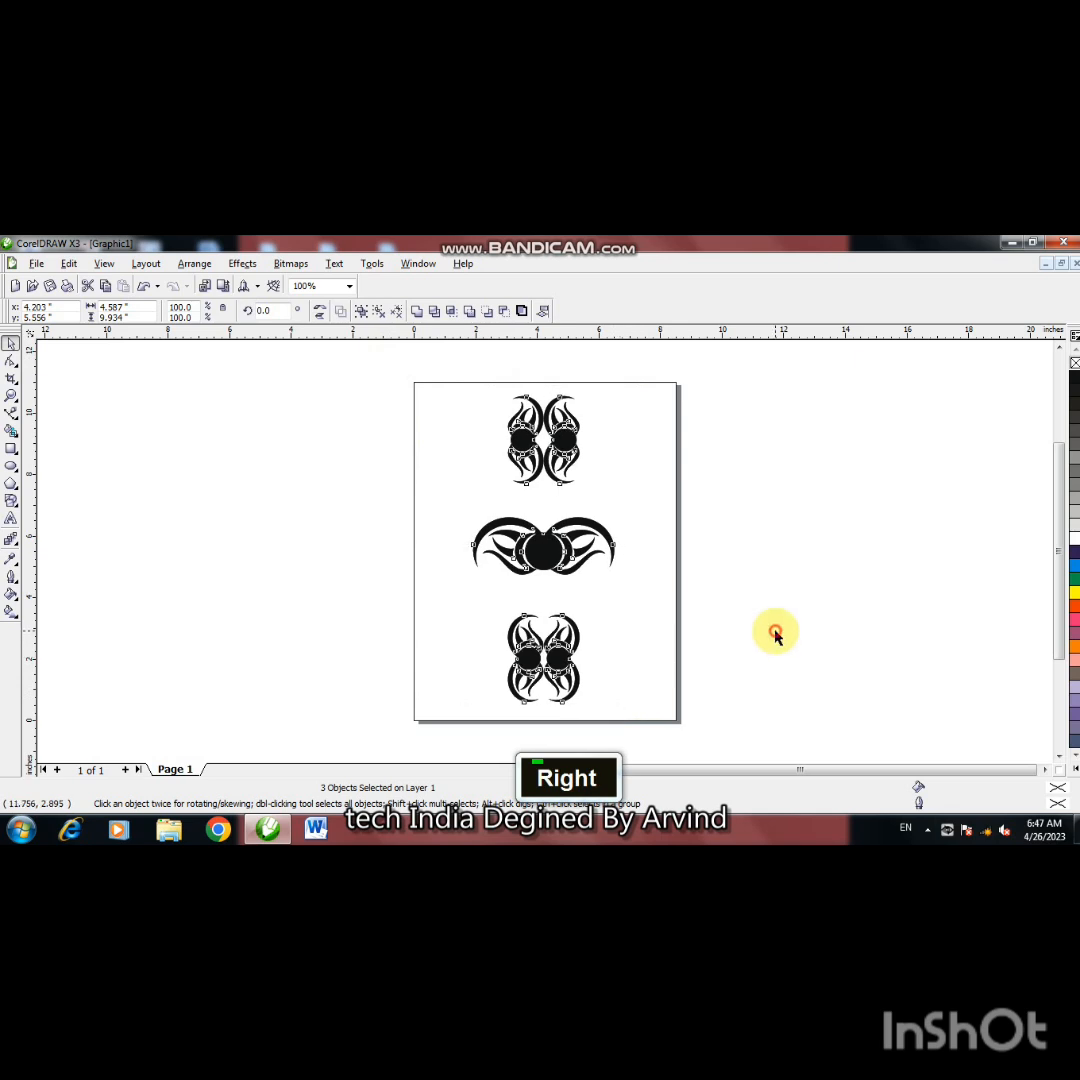
{"action": "left_click", "coordinate": [776, 634]}
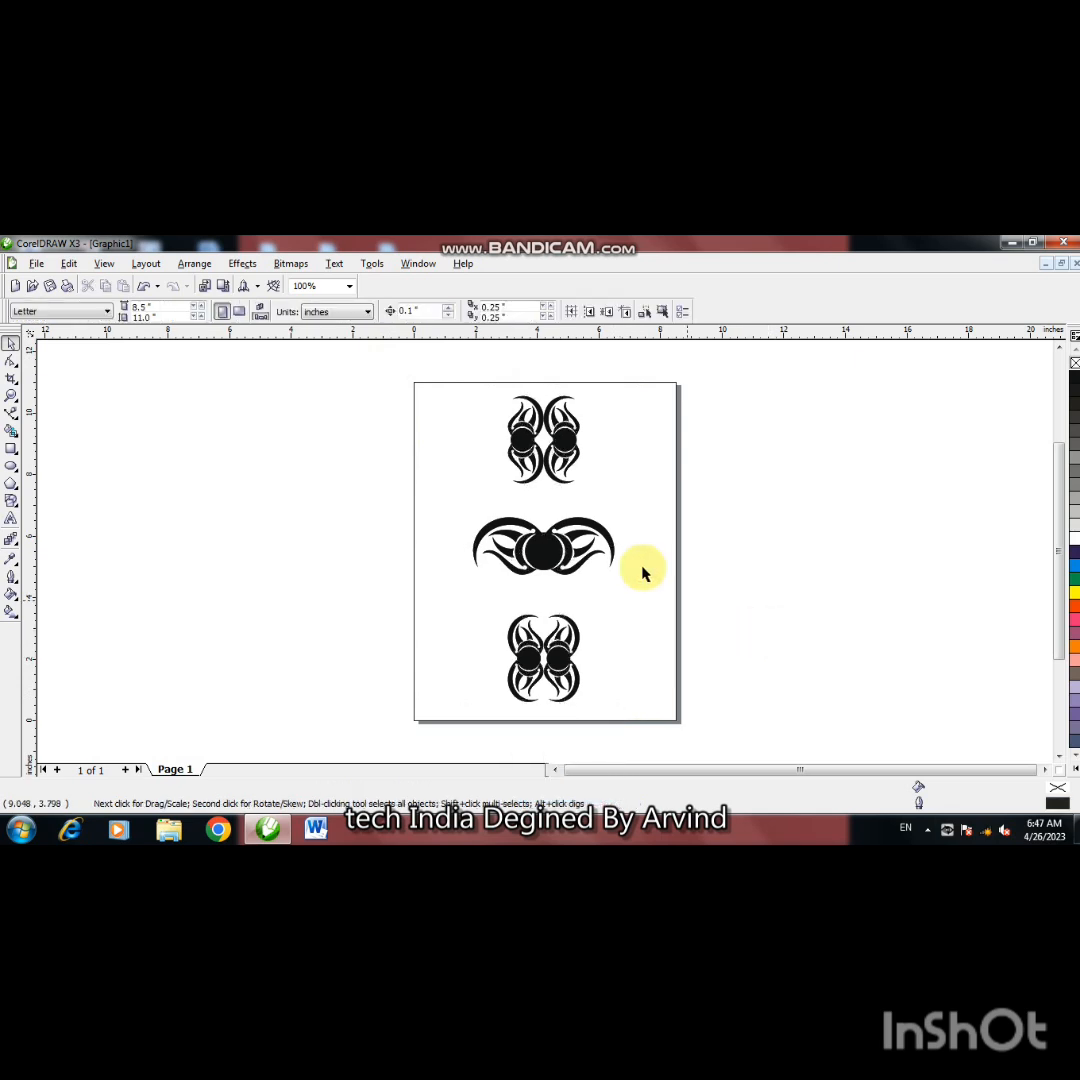
{"action": "left_click", "coordinate": [350, 287]}
{"action": "left_click", "coordinate": [332, 316]}
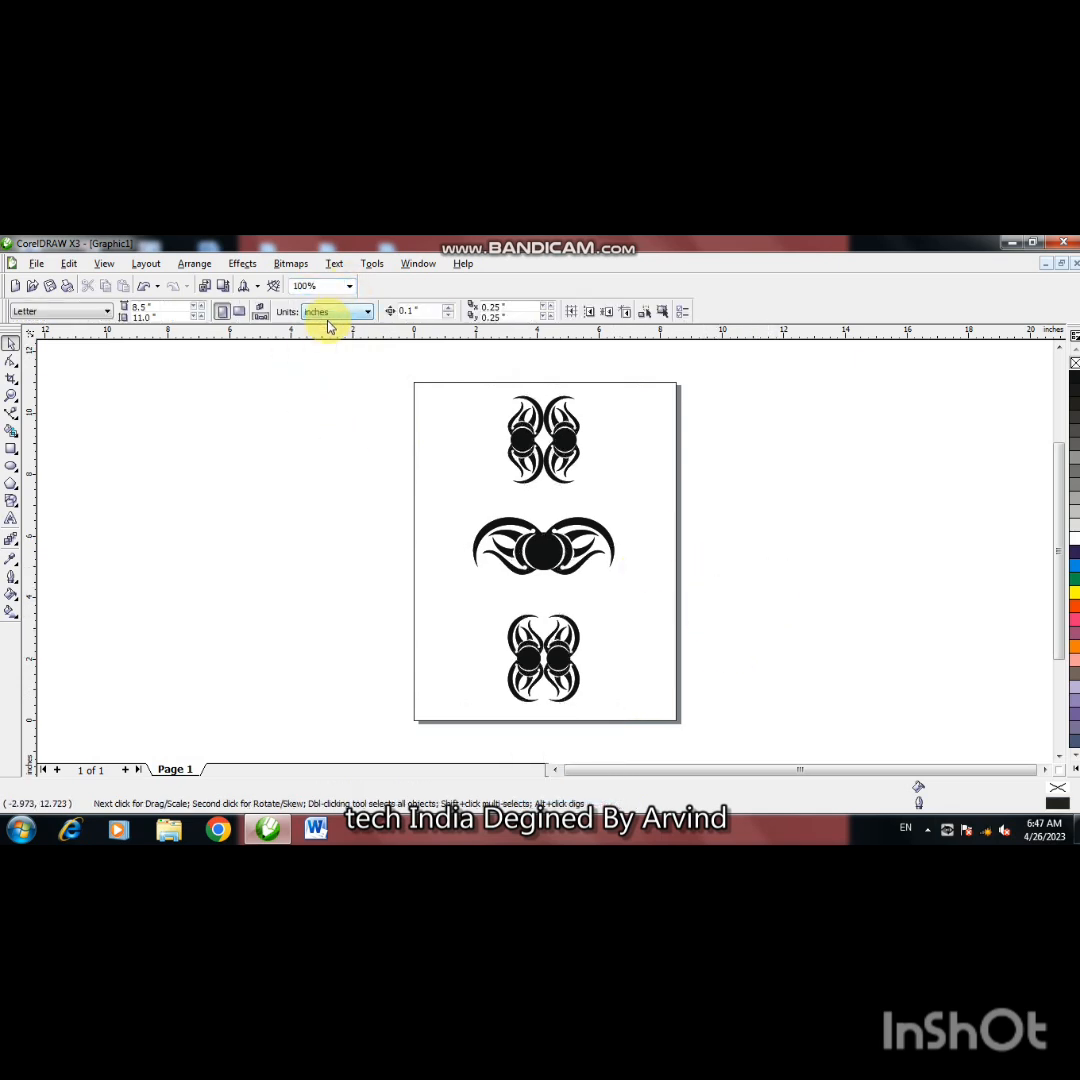
Enlarge the middle horizontal graphic about its centre to span most of the page width, and preview the page full screen.
{"action": "left_click", "coordinate": [538, 552]}
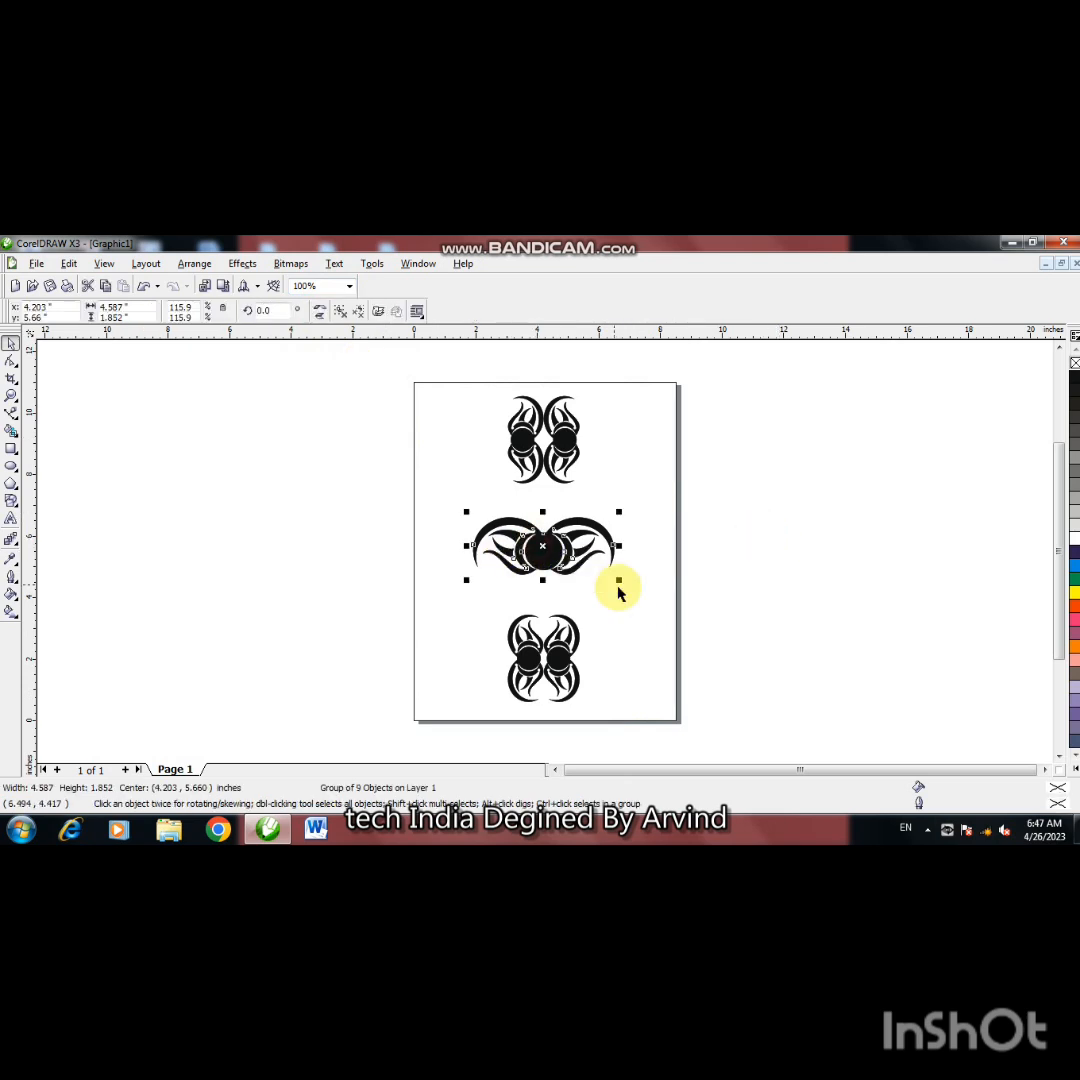
{"action": "left_click_drag", "start_coordinate": [617, 581], "coordinate": [646, 593]}
{"action": "left_click", "coordinate": [735, 581]}
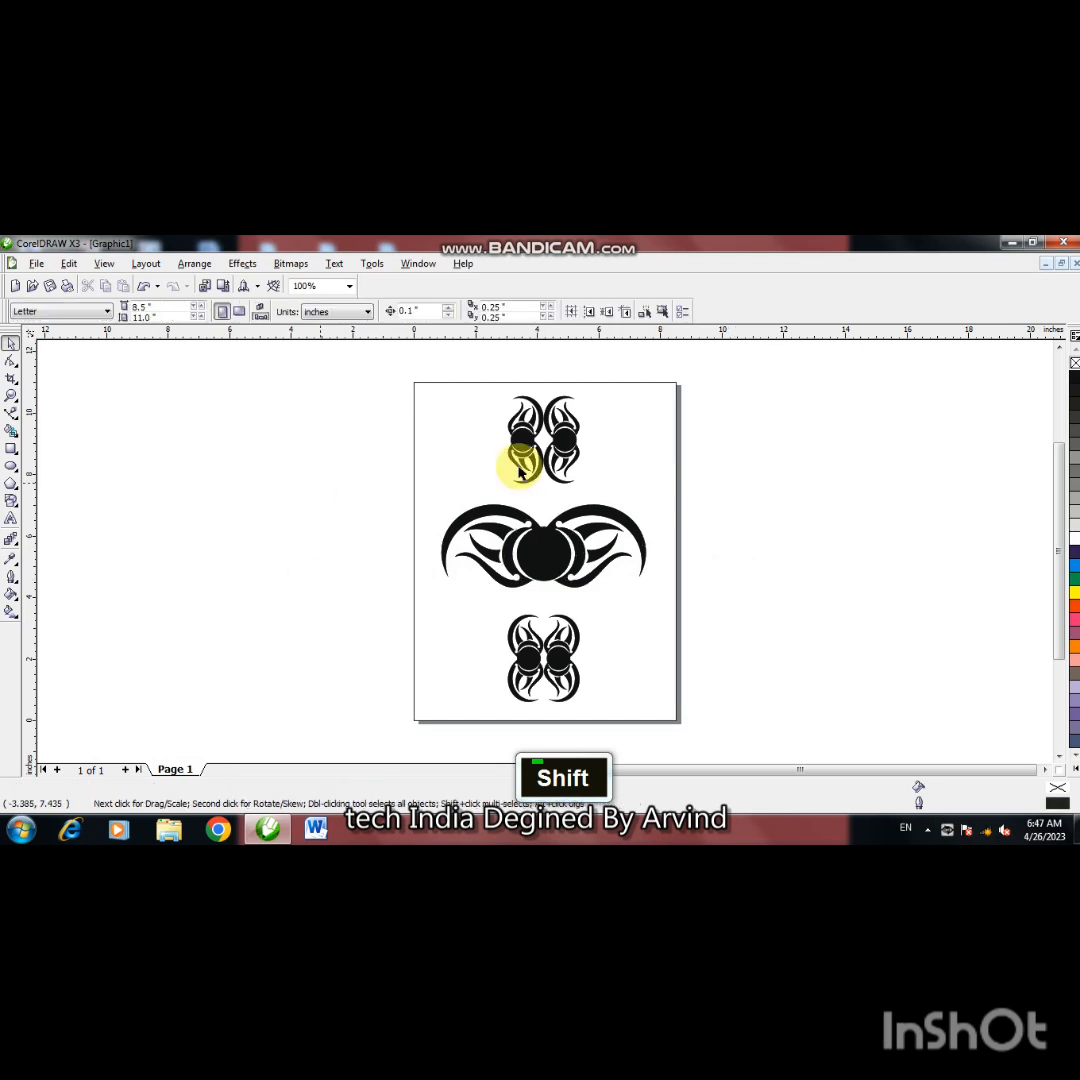
{"action": "key", "text": "F9"}
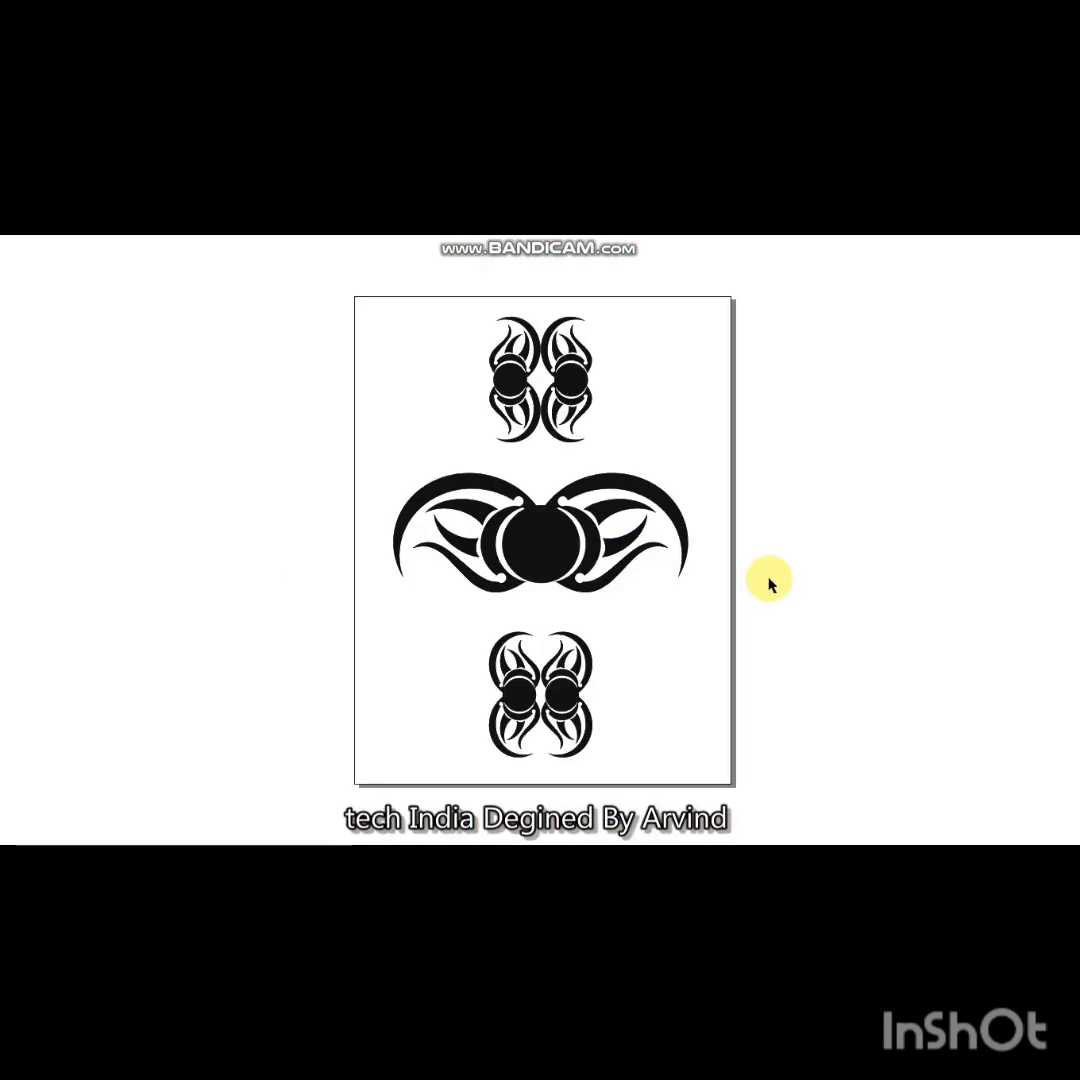